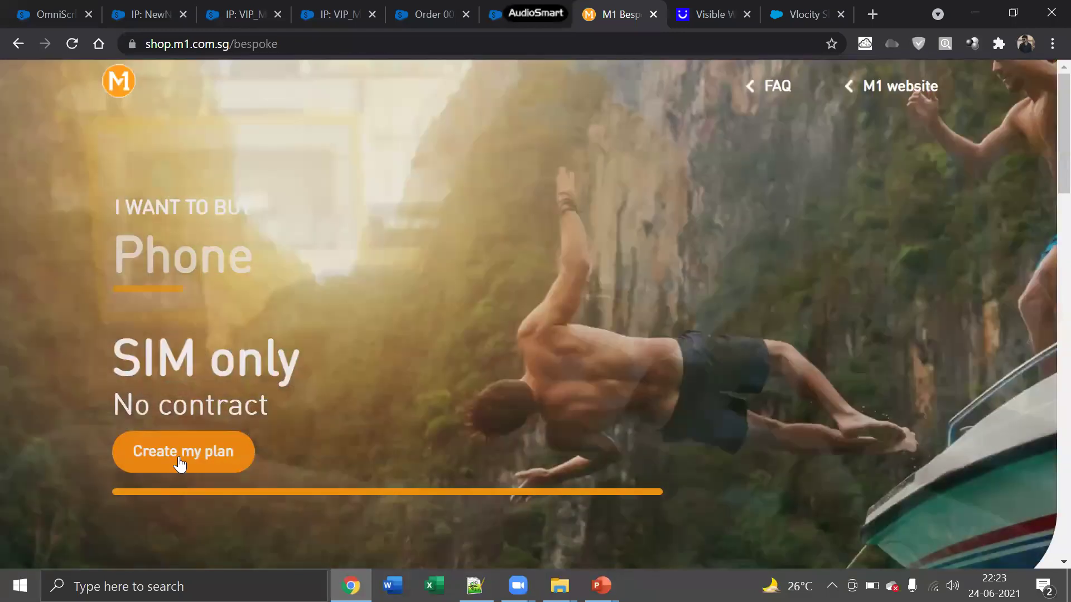
- Start creating a SIM-only no-contract plan and look over its data, minutes and monthly price options
left_click(179, 461)
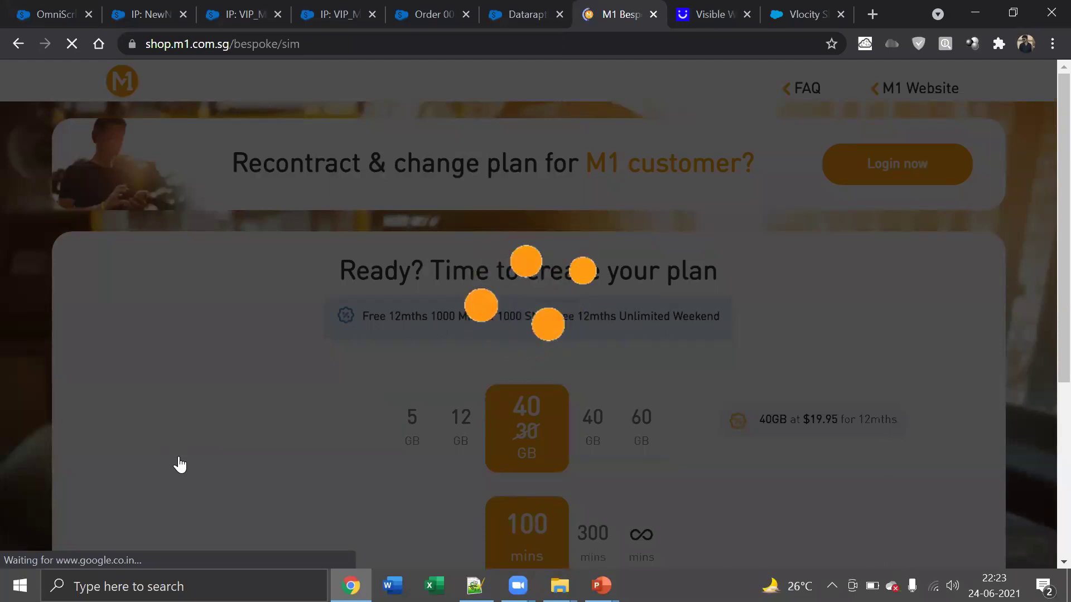
scroll(180, 465, "down", 2)
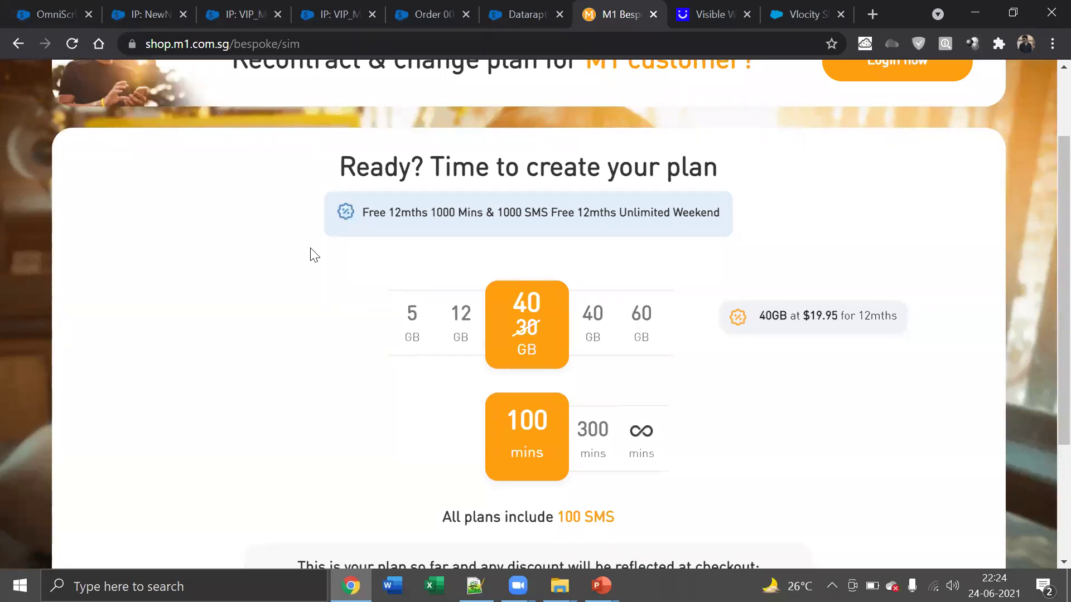
scroll(314, 255, "down", 3)
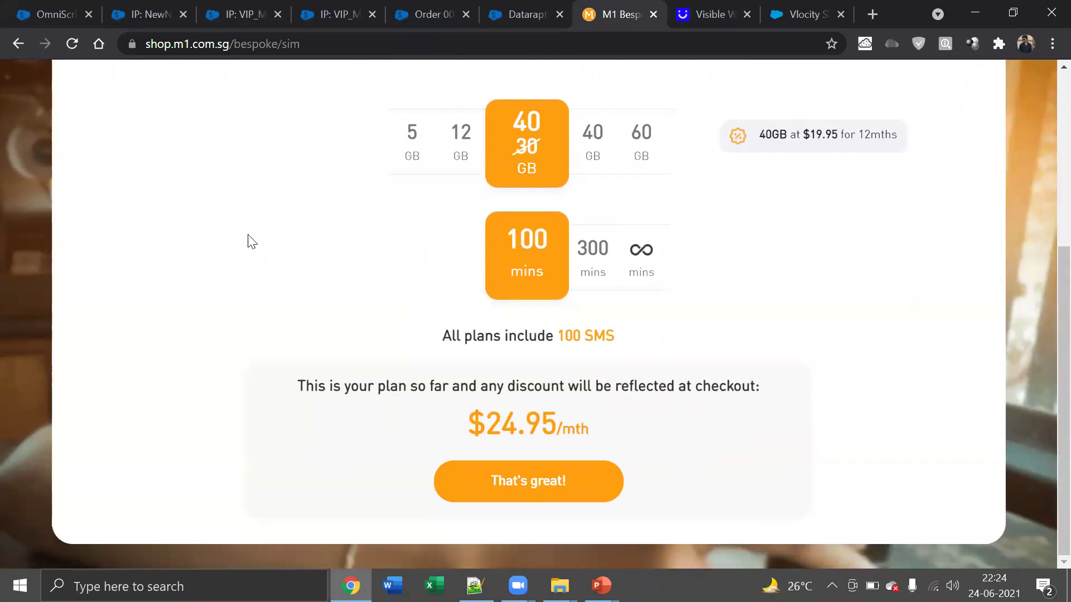
scroll(218, 222, "up", 5)
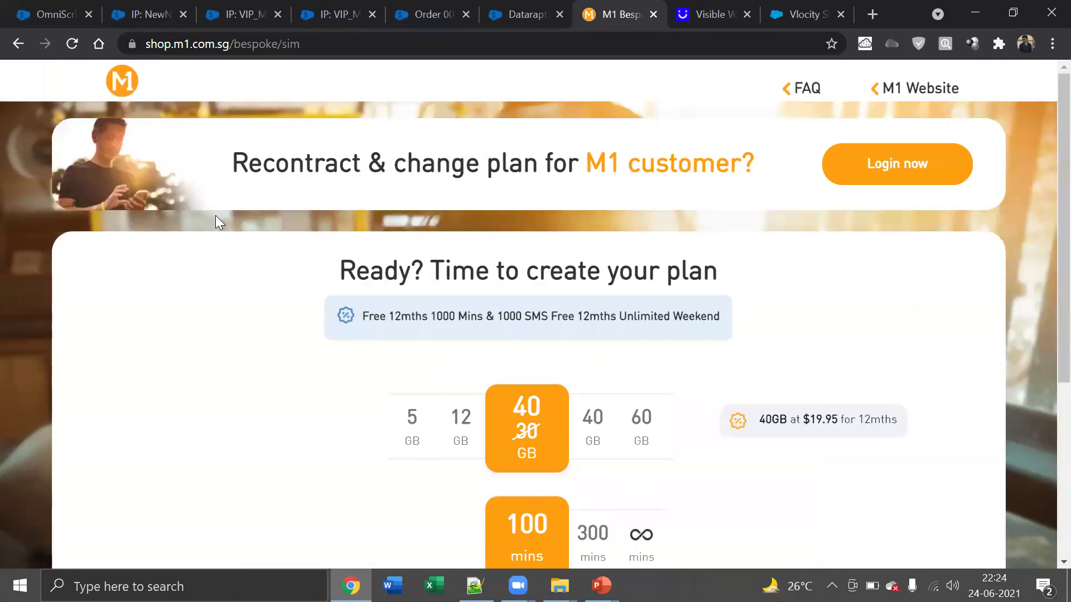
scroll(144, 191, "down", 5)
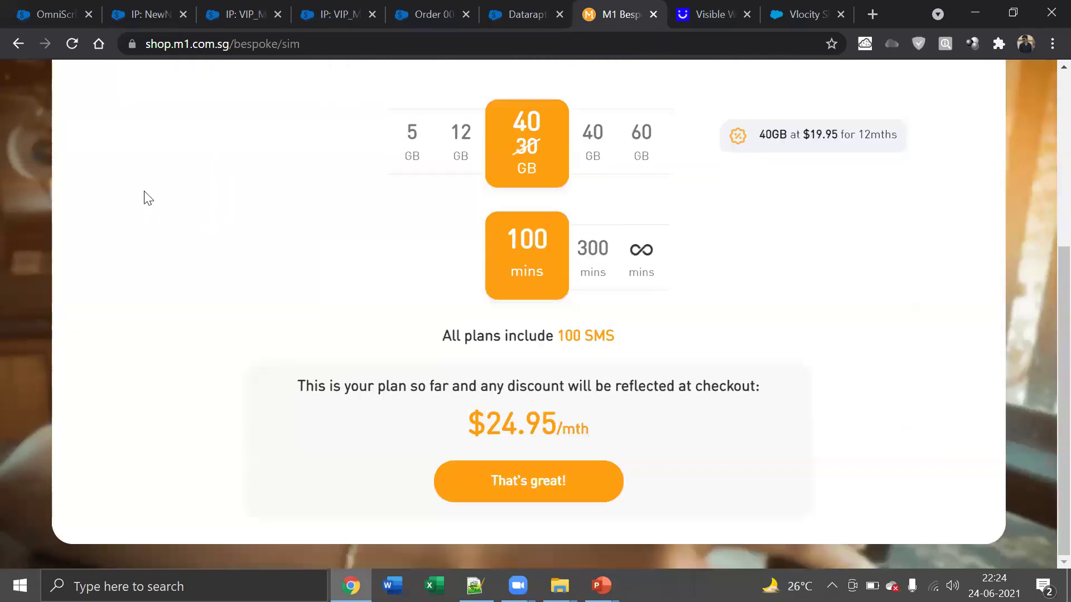
- Accept the preselected SIM-only plan with its default add-ons and continue with the middle free new number
left_click(471, 502)
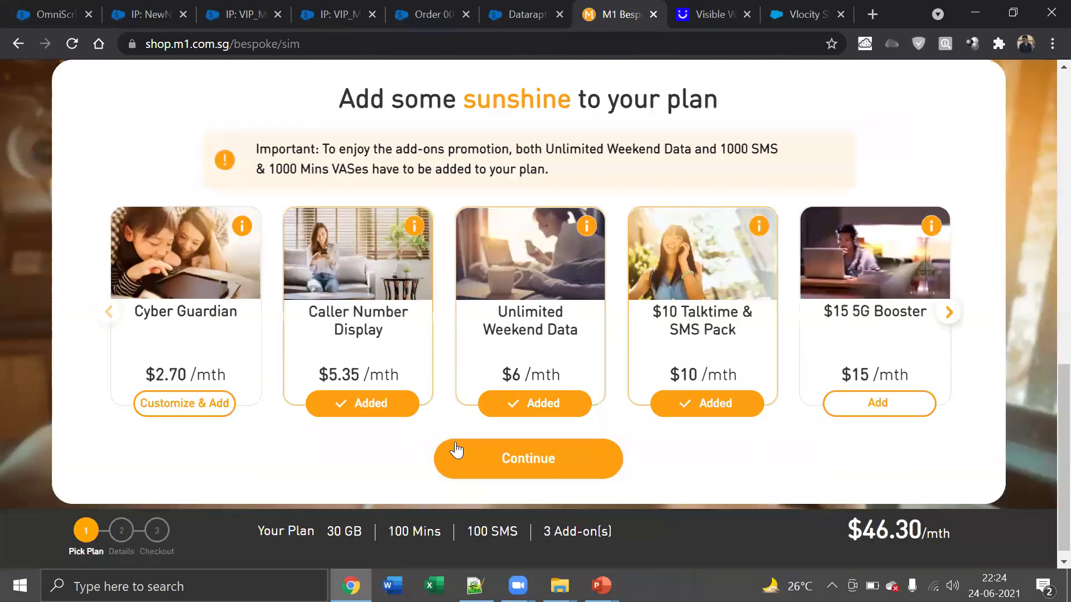
left_click(513, 471)
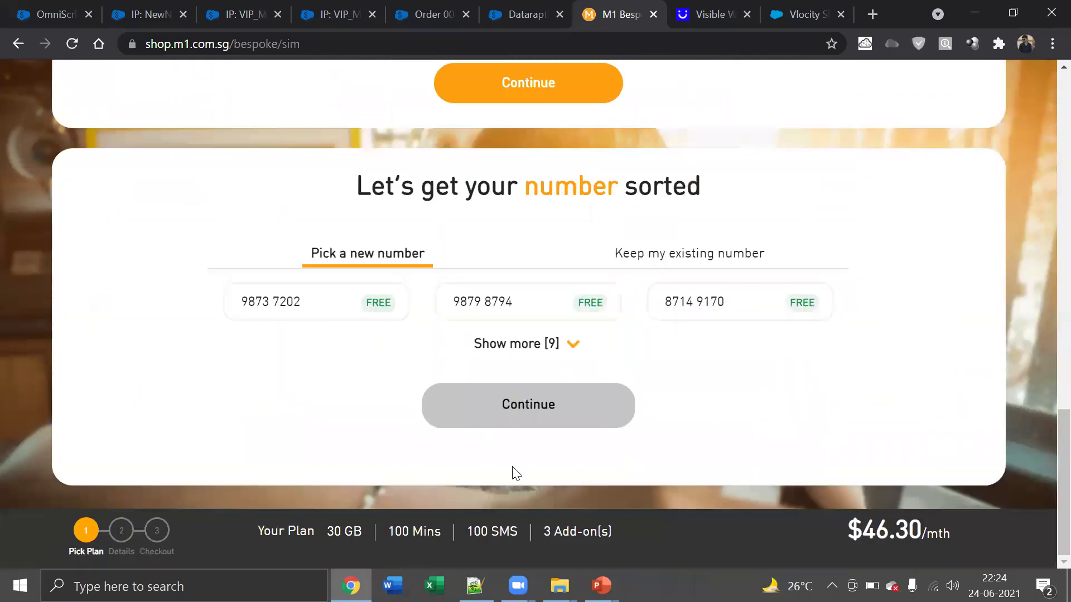
left_click(513, 304)
left_click(500, 409)
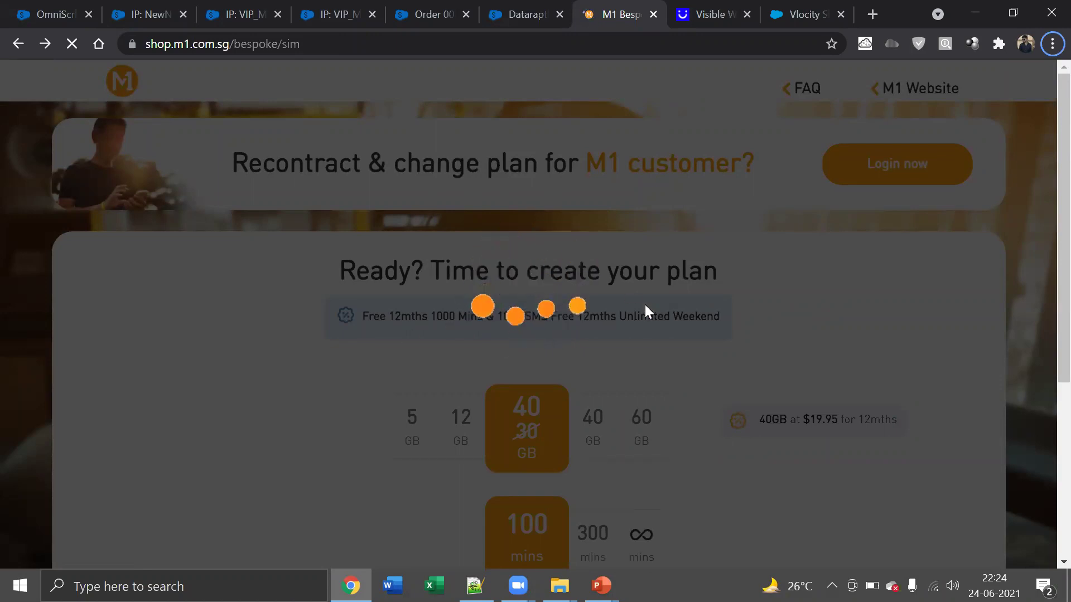
- Configure the SIM-only plan with the 40 GB data option and unlimited minutes, and accept it
scroll(645, 309, "down", 3)
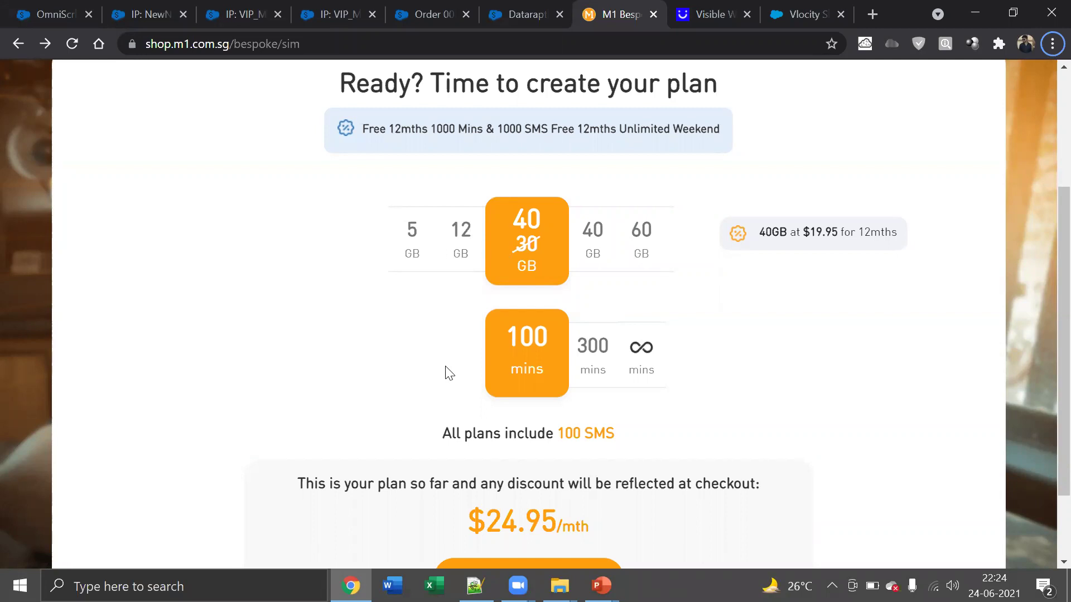
scroll(445, 371, "up", 1)
left_click(411, 296)
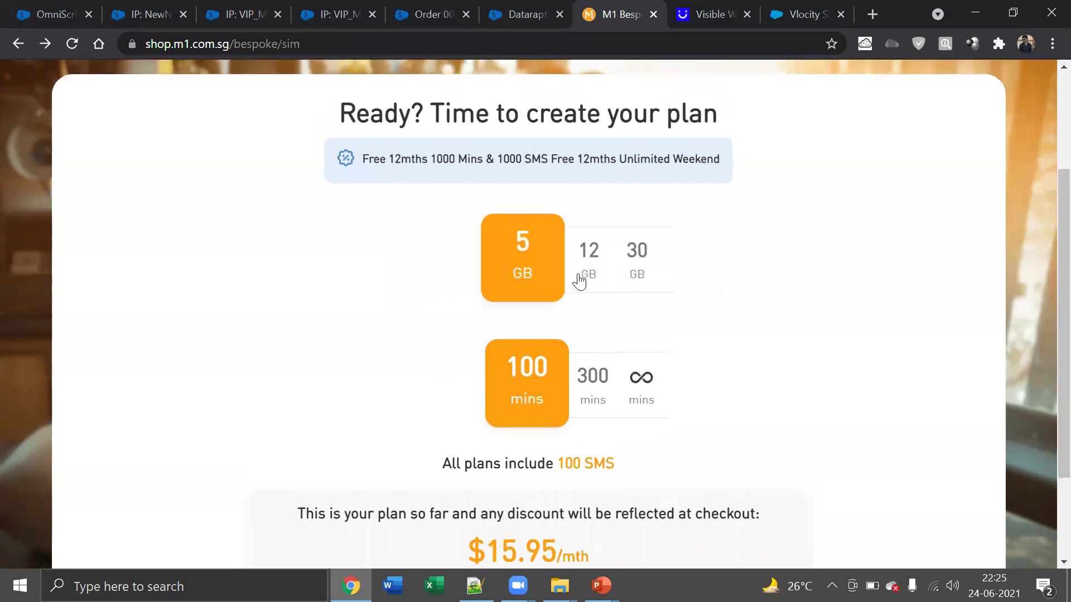
left_click(595, 280)
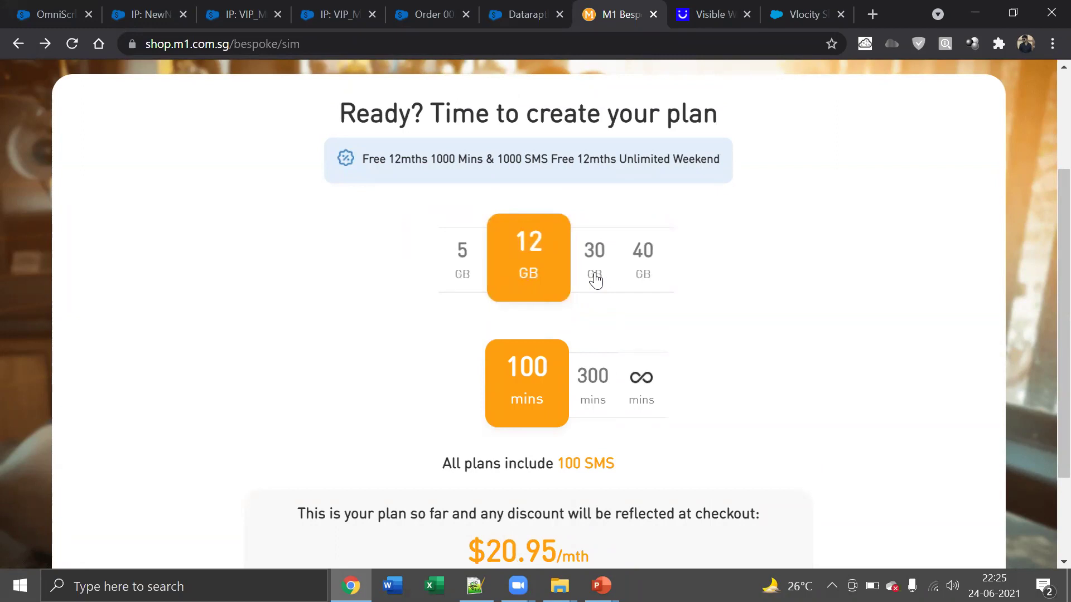
left_click(639, 398)
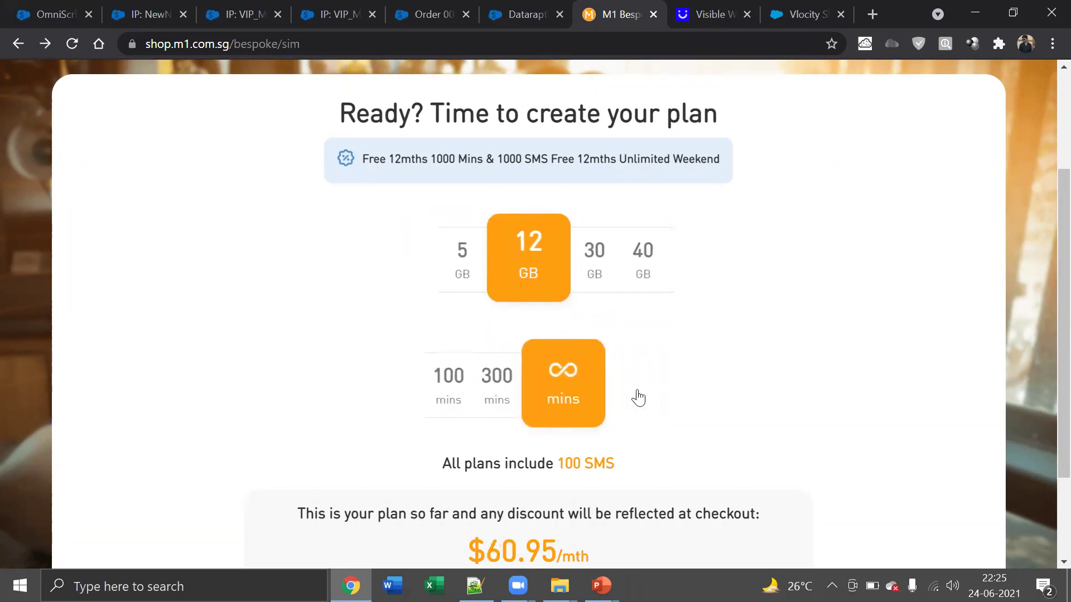
left_click(639, 278)
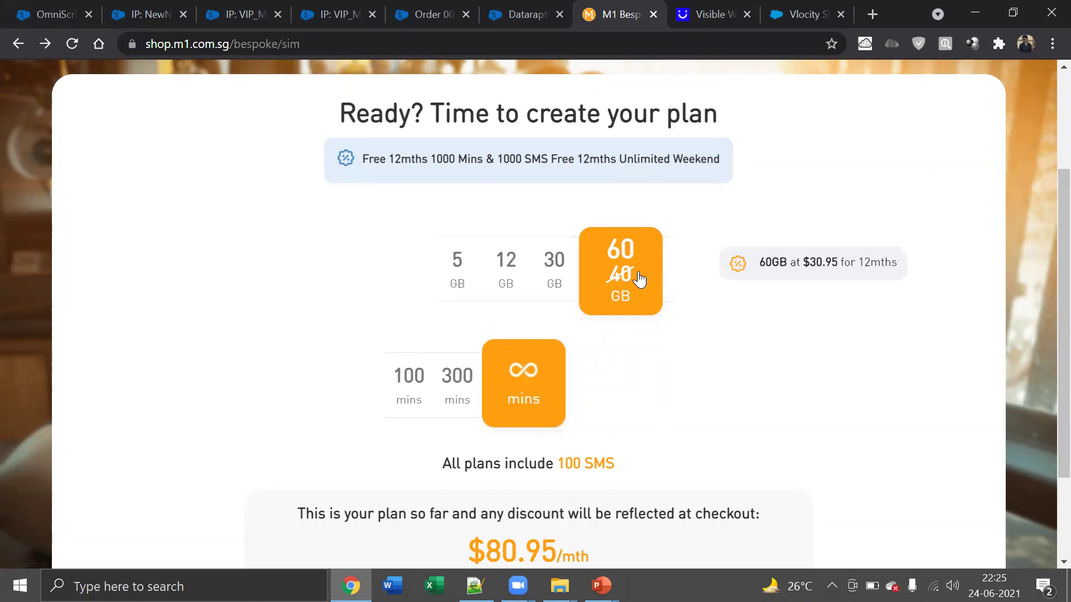
scroll(622, 375, "down", 2)
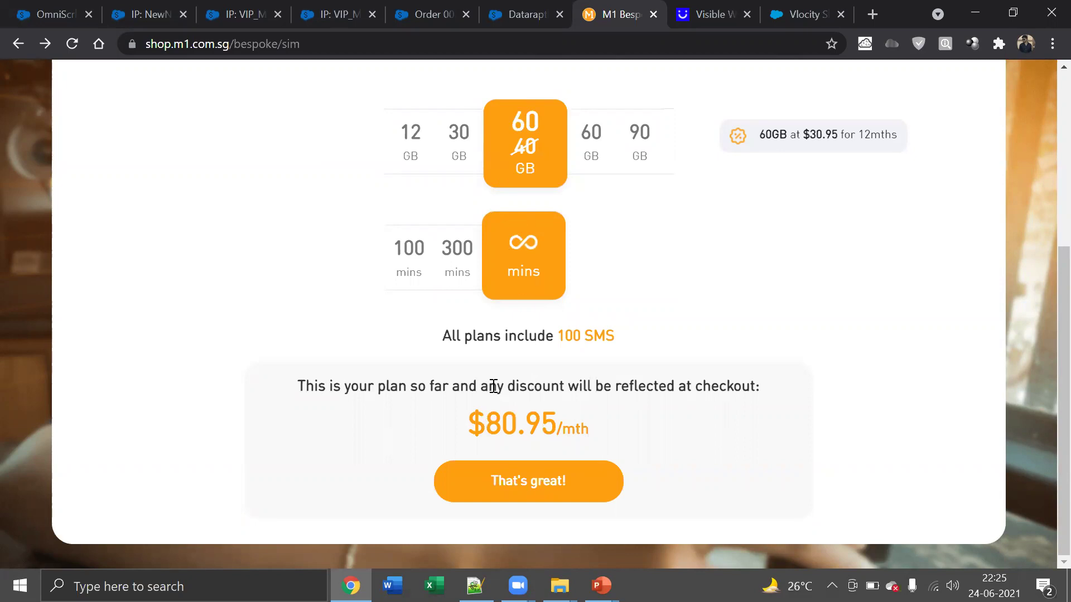
left_click(499, 481)
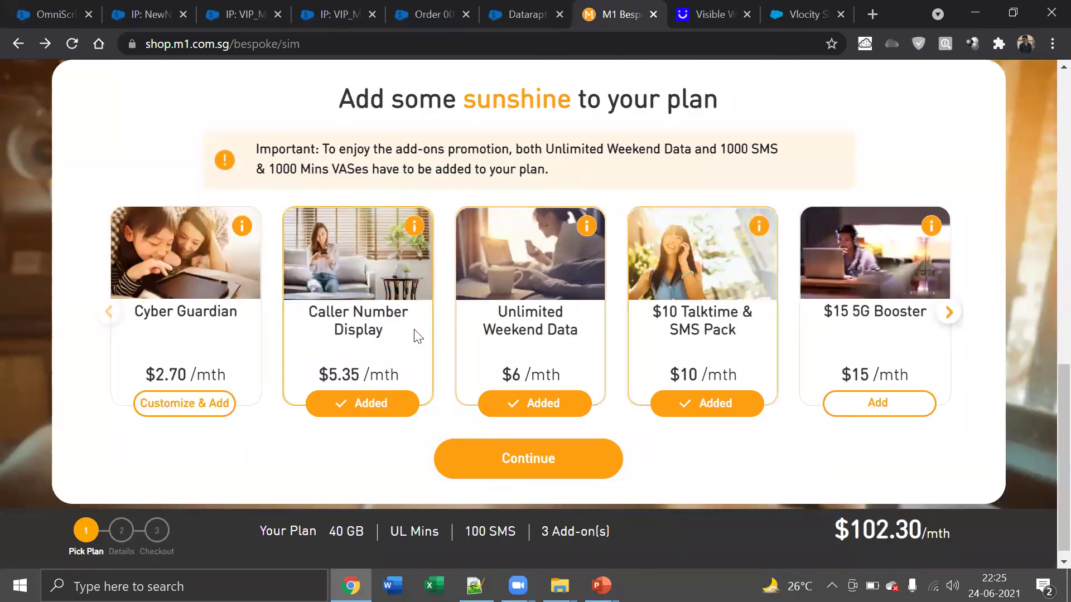
- Add the $10 Roaming Subscription to the plan's add-ons and continue to the number selection
left_click(949, 312)
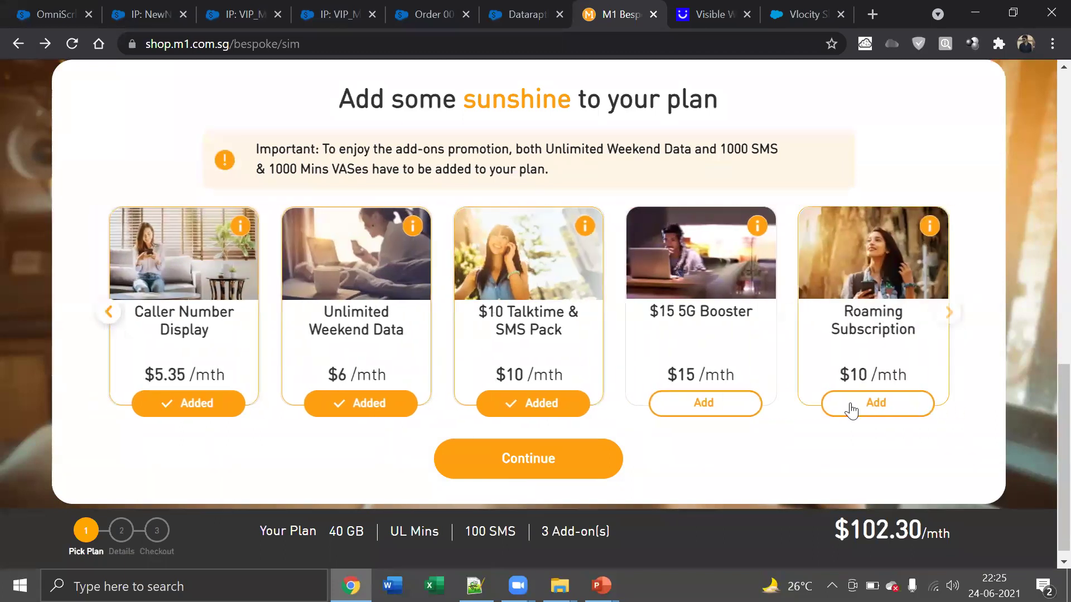
left_click(849, 406)
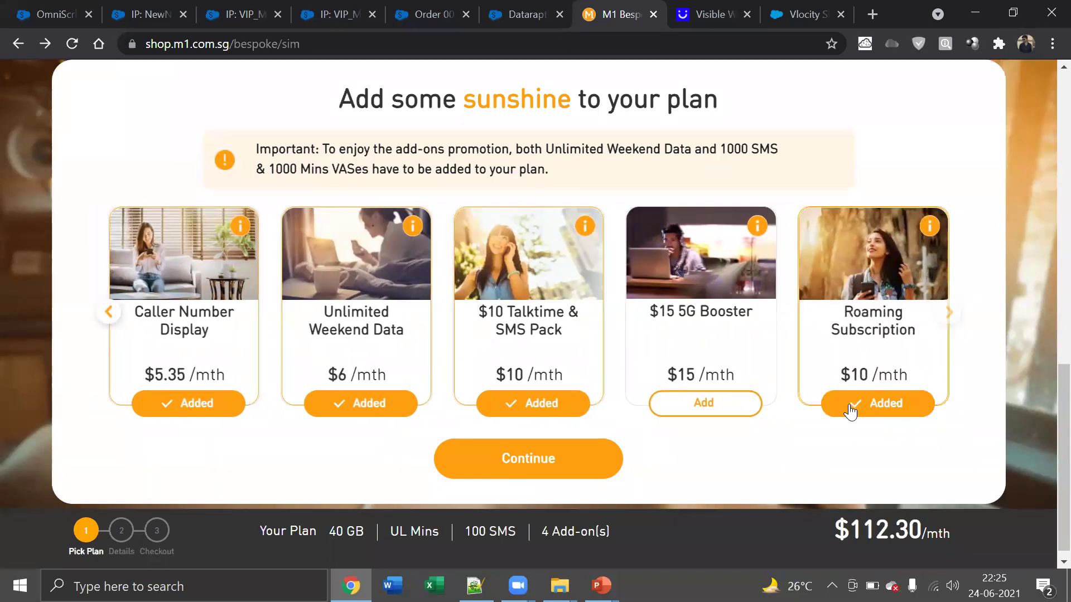
left_click(563, 456)
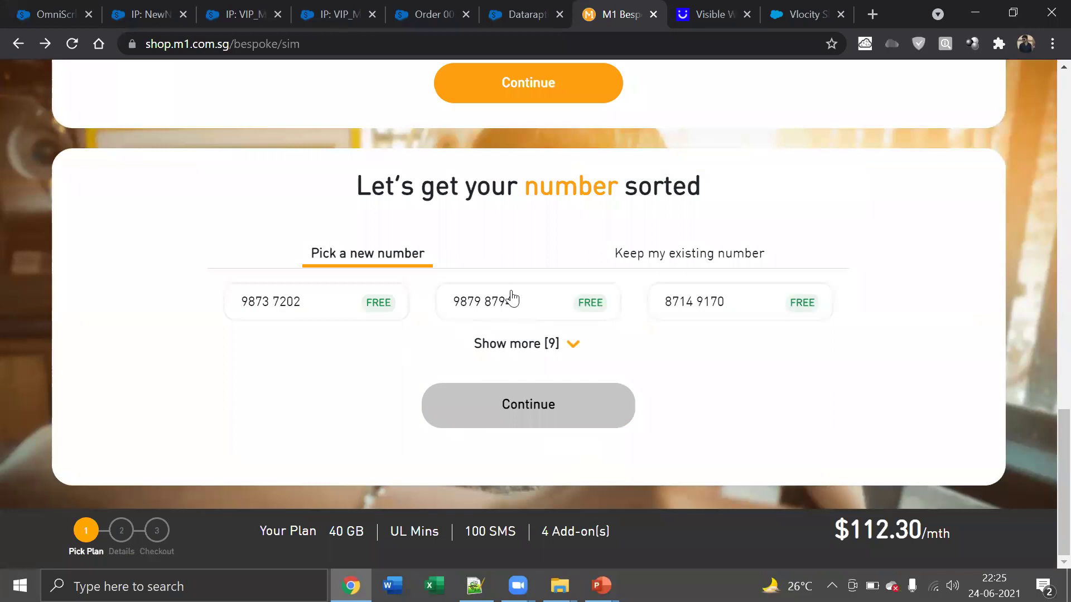
- Pick the first free new number and examine the form for keeping an existing number
left_click(302, 316)
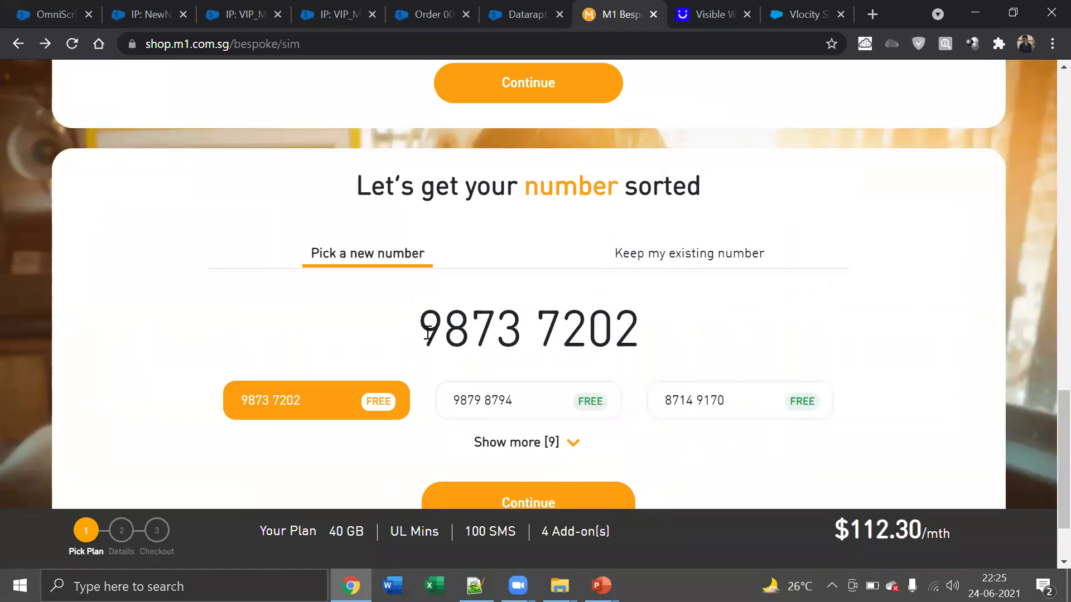
left_click(657, 264)
left_click(444, 387)
scroll(435, 387, "down", 3)
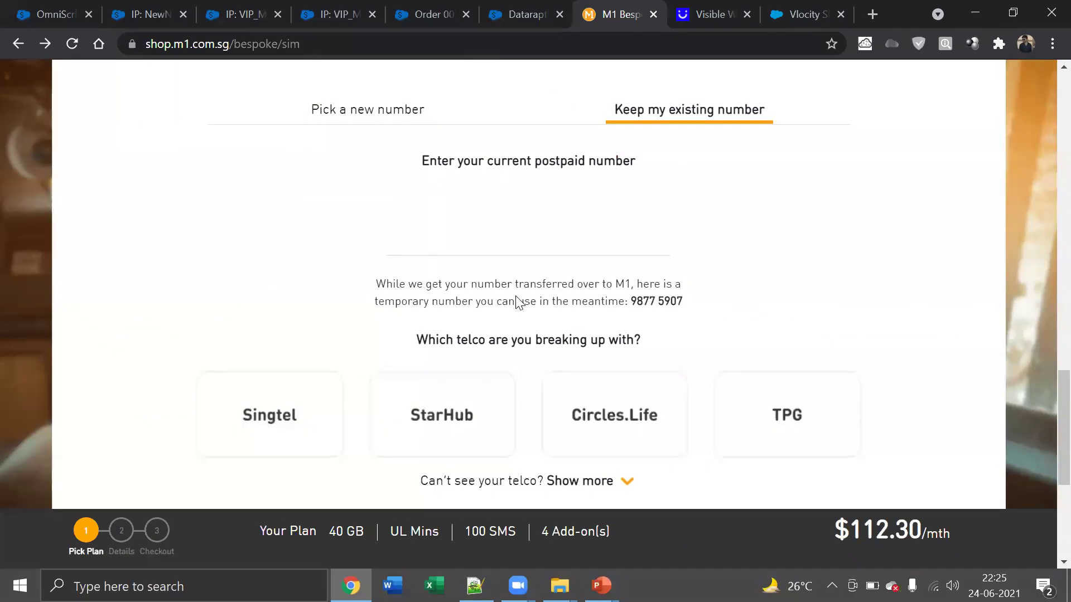
scroll(519, 303, "down", 5)
scroll(462, 258, "up", 7)
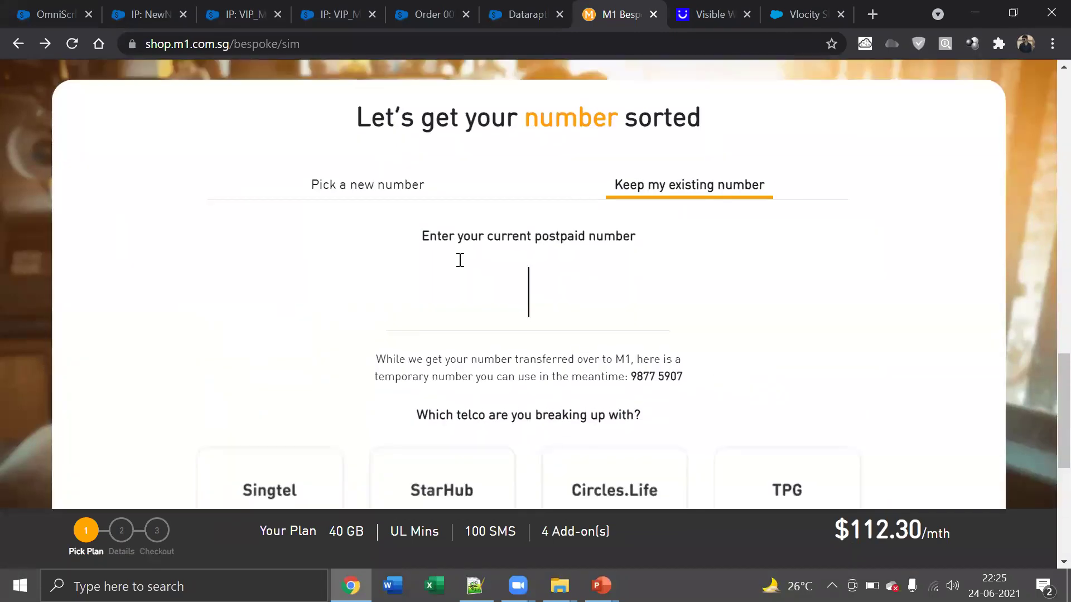
- Return to the new number option, continue to the plan review, and examine the charges and identity section
left_click(357, 177)
left_click(510, 441)
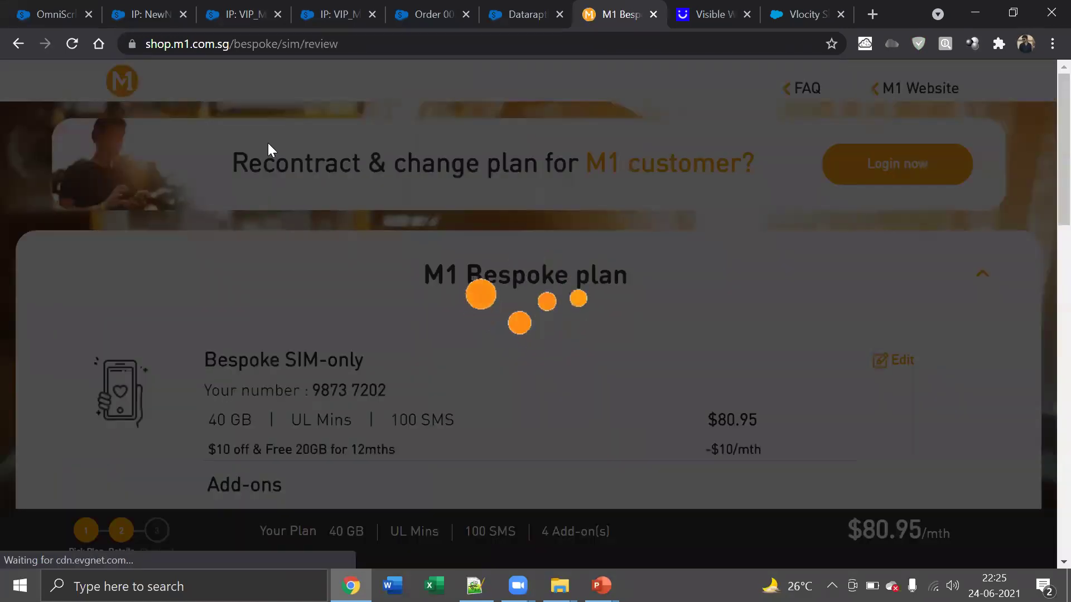
scroll(406, 371, "down", 10)
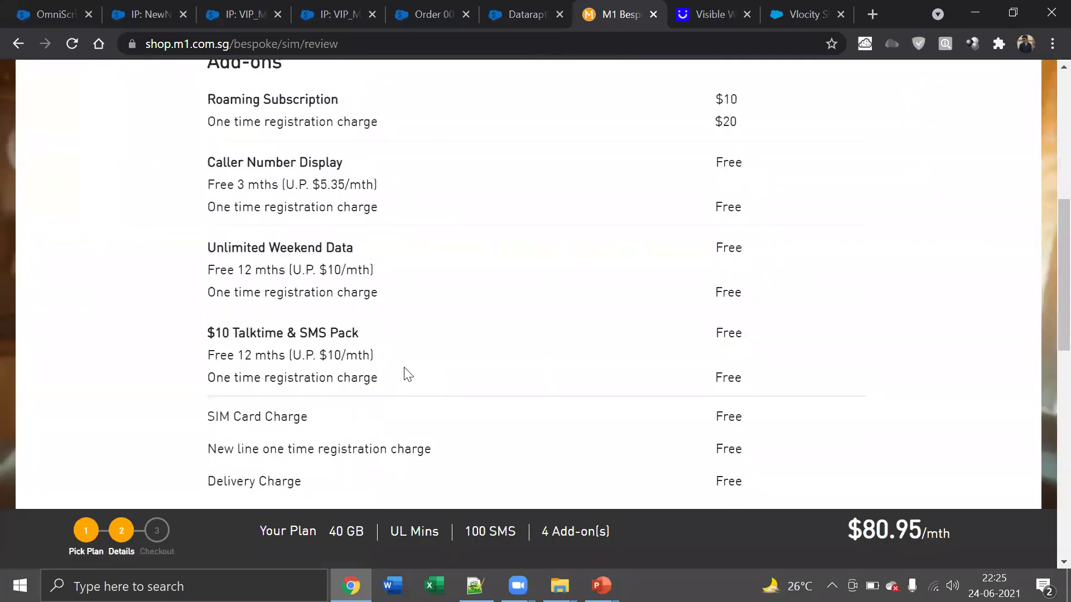
scroll(654, 468, "down", 4)
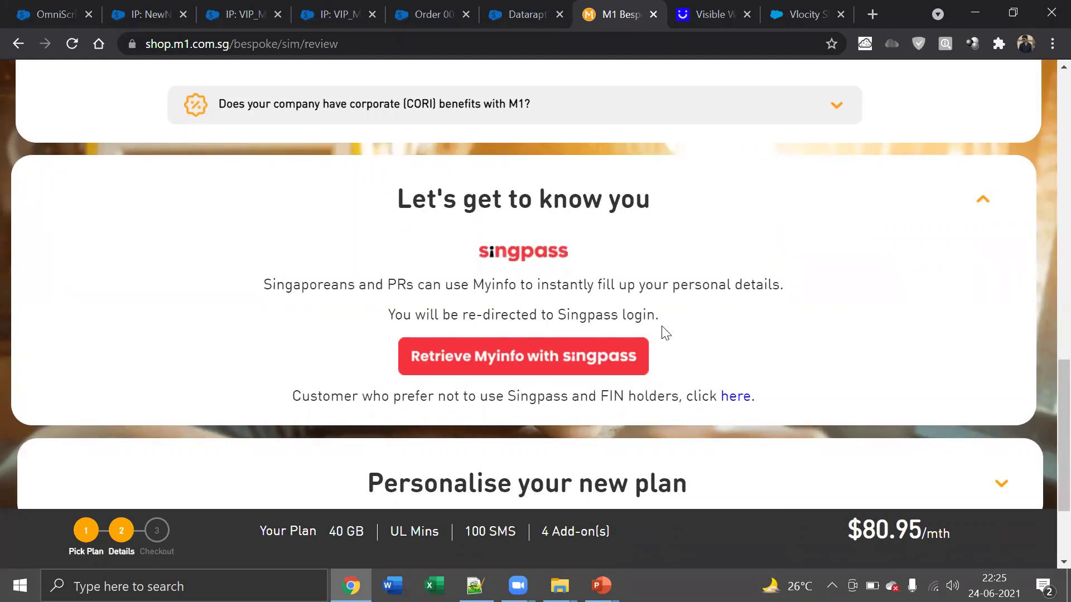
scroll(666, 333, "up", 15)
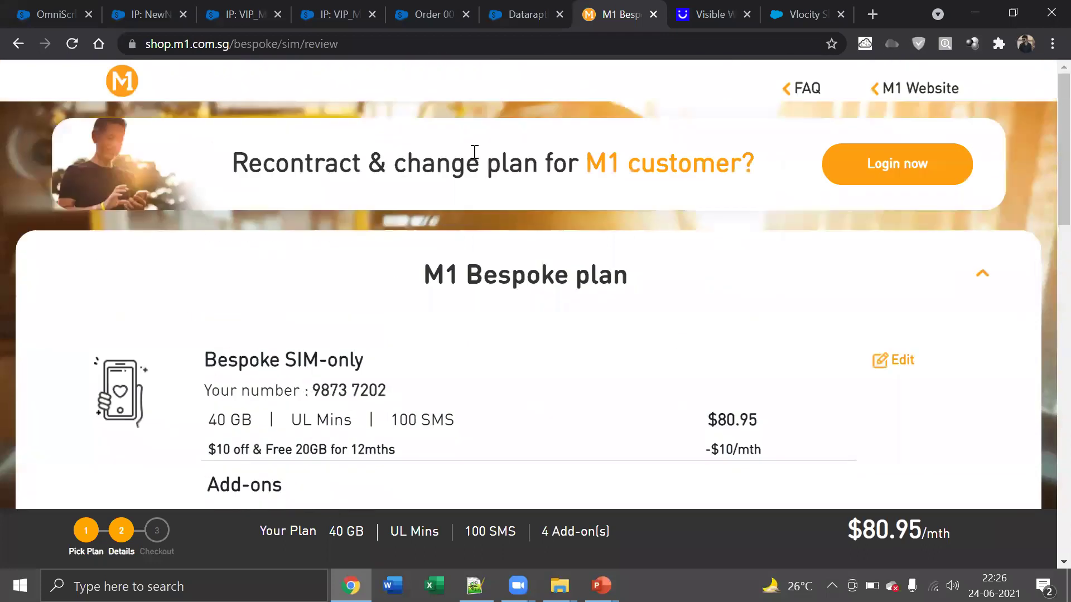
- Switch to the Visible website and open its smartphone shop to browse the available phones
left_click(696, 17)
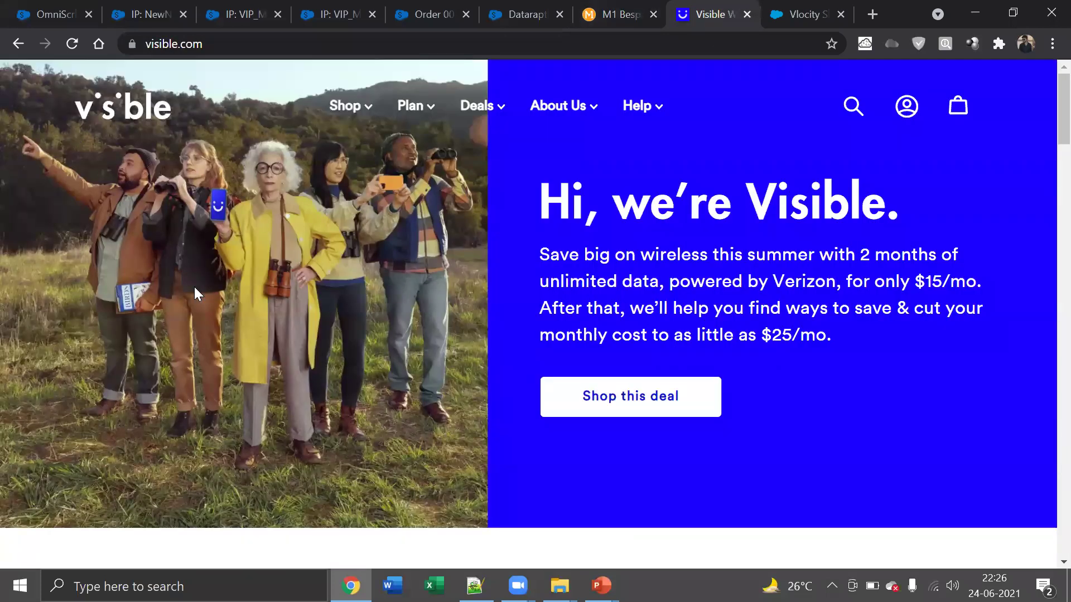
scroll(194, 286, "down", 3)
scroll(195, 290, "down", 5)
left_click(352, 110)
left_click(310, 159)
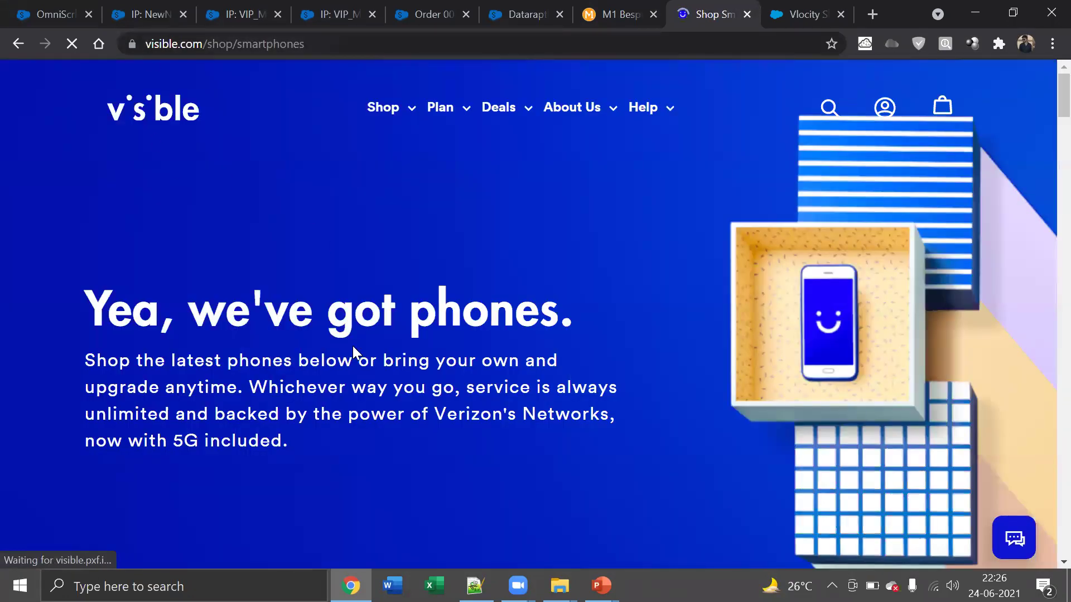
scroll(353, 346, "down", 1)
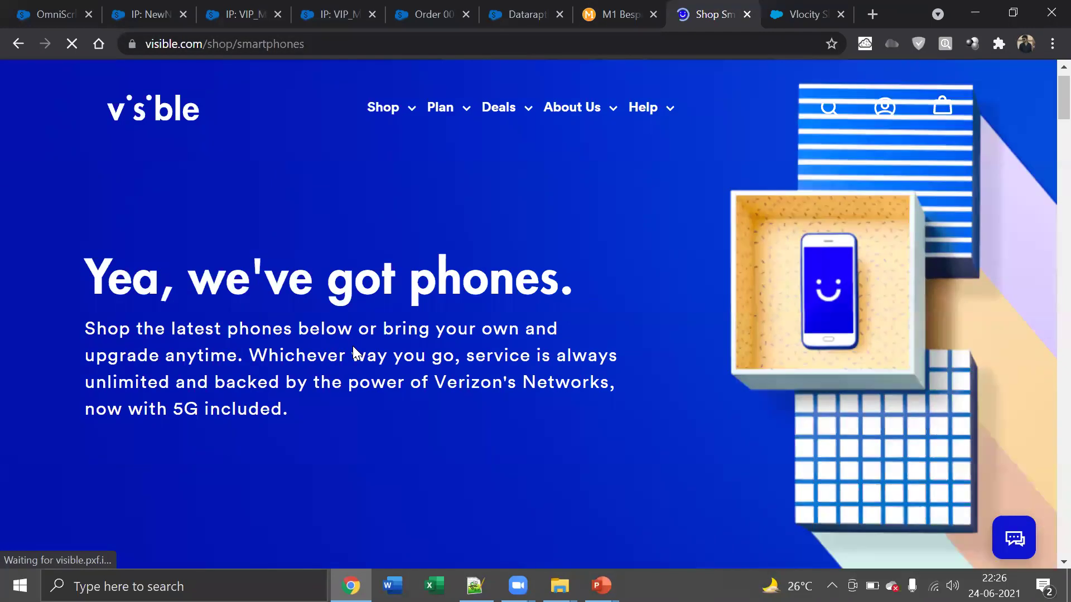
scroll(353, 345, "down", 12)
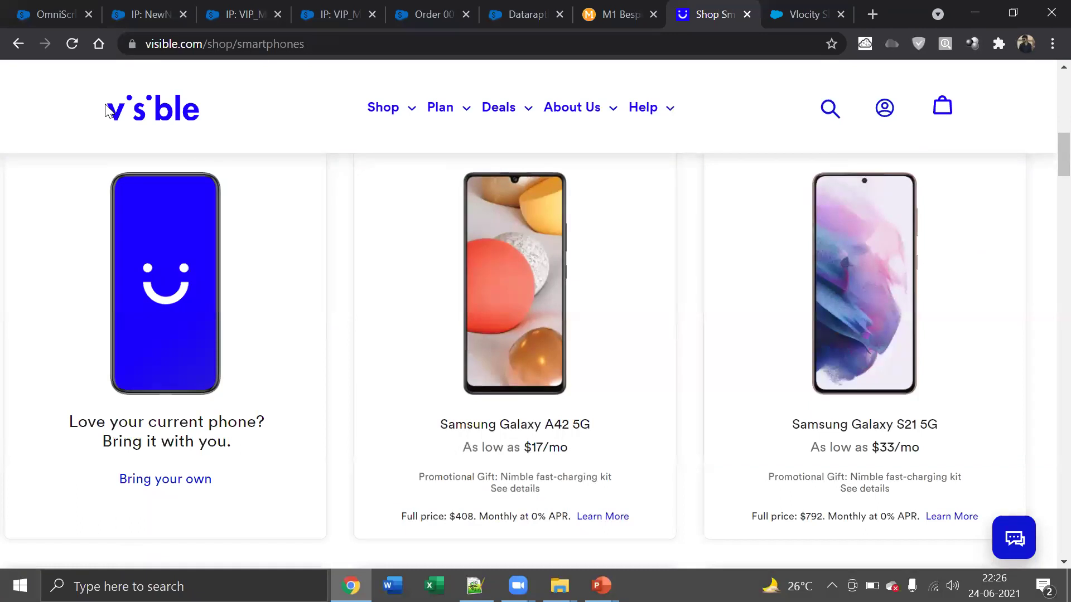
- Open the Samsung Galaxy A42 5G and add it to the bag in Prism Dot Black, 128 GB, without a protection plan
left_click(500, 422)
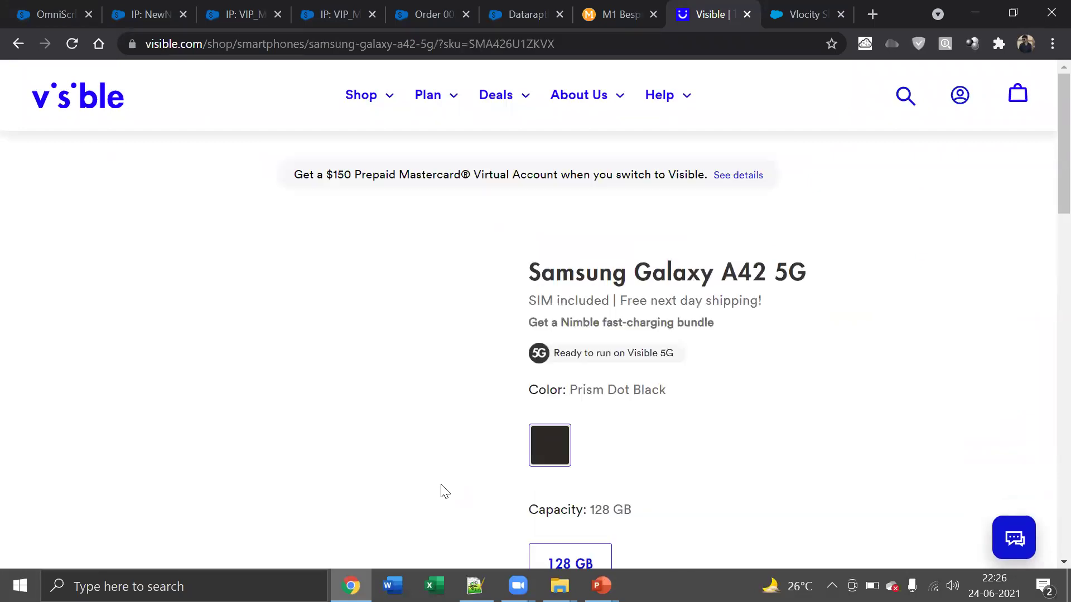
scroll(444, 491, "down", 4)
scroll(444, 491, "down", 9)
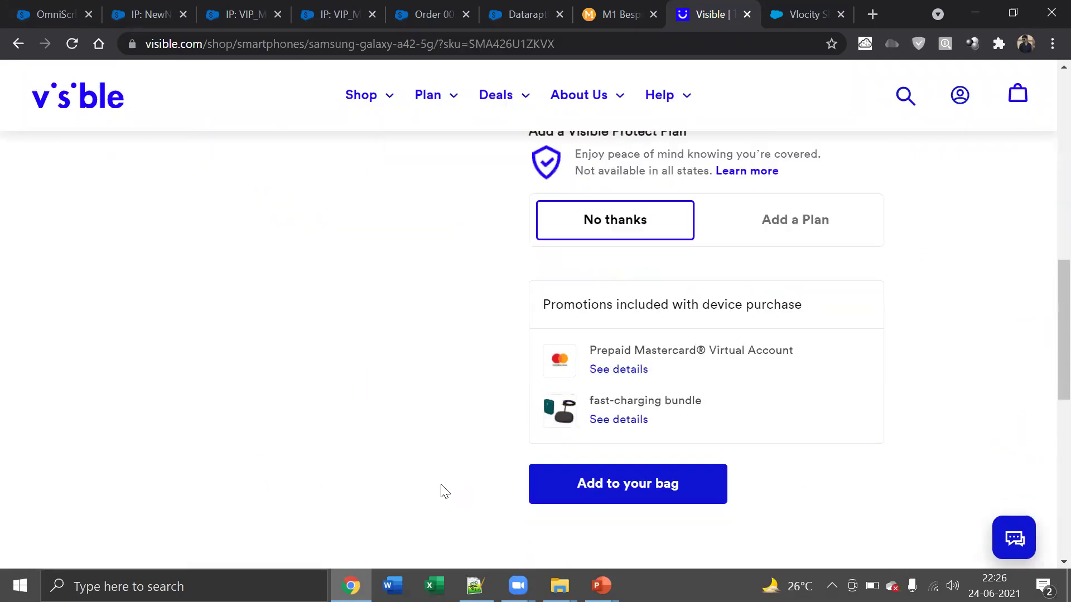
left_click(626, 417)
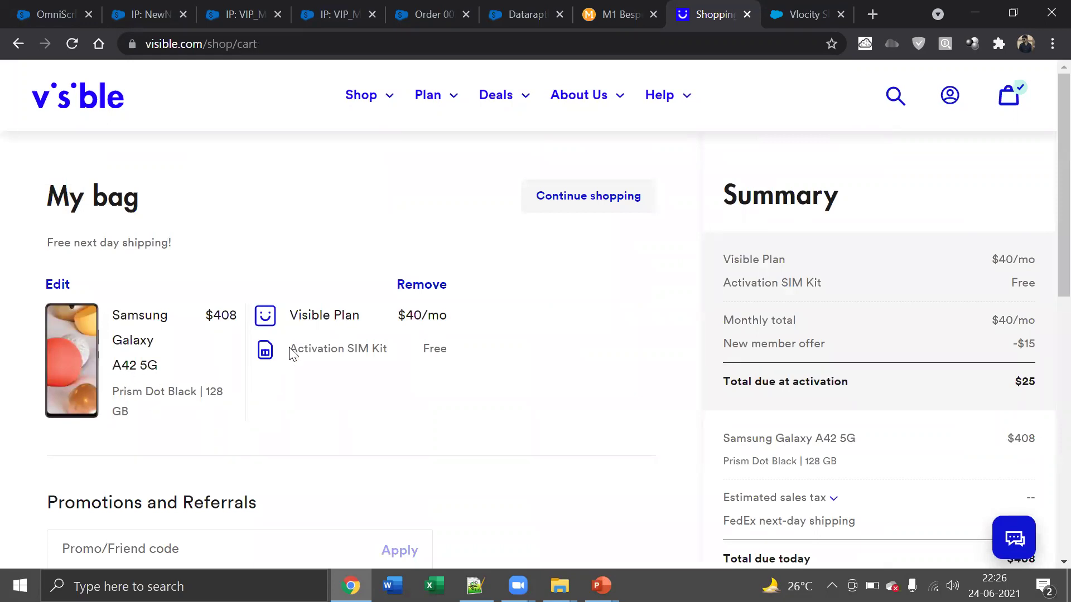
- Check the Activation SIM Kit item in the bag and proceed to checkout at the account creation form
left_click_drag(291, 353, 388, 356)
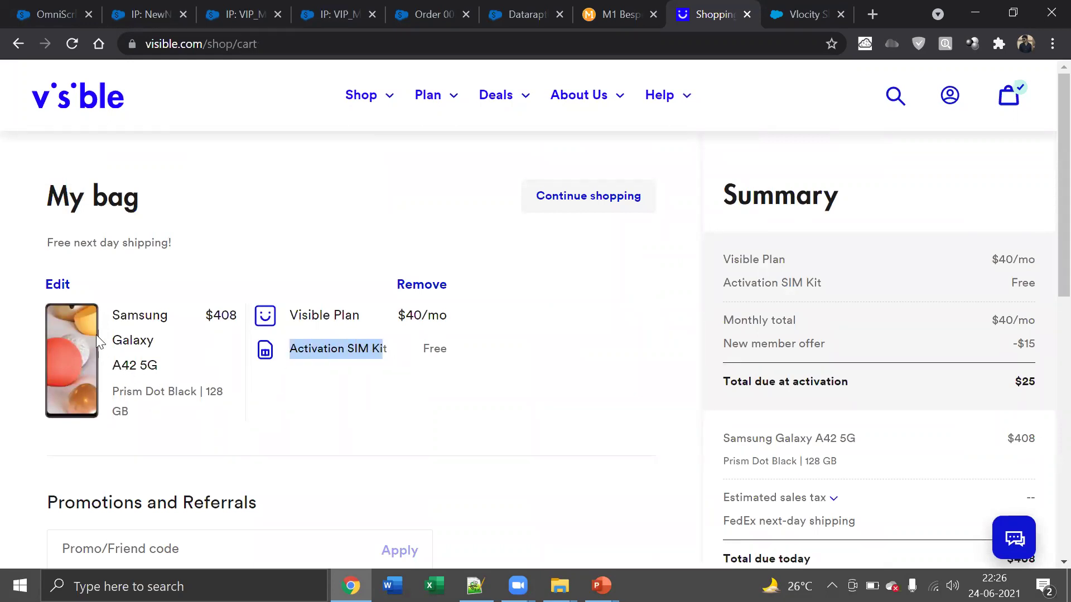
left_click(305, 357)
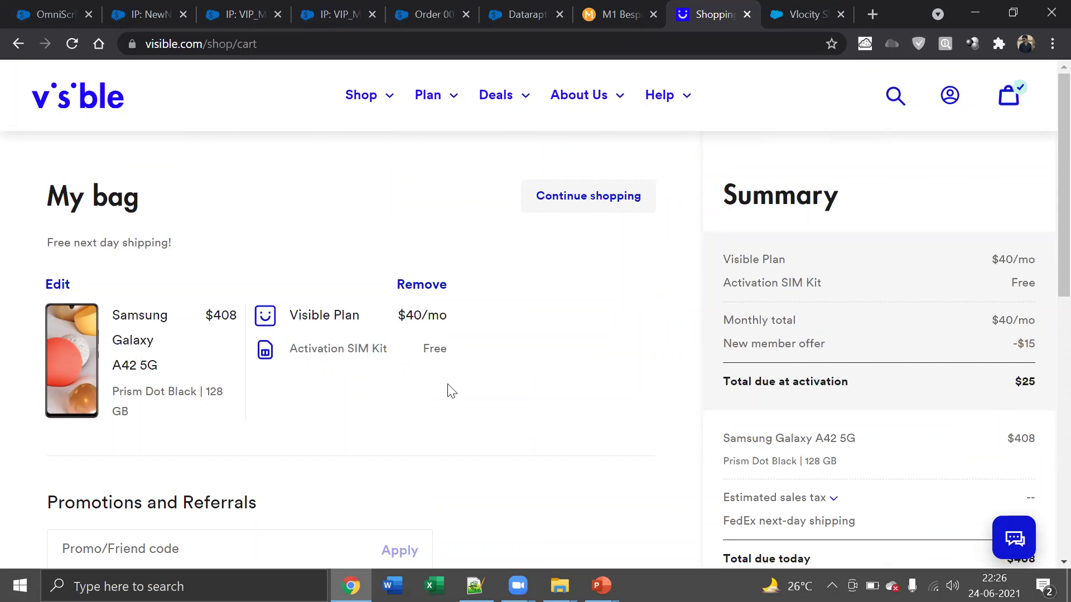
scroll(449, 391, "down", 5)
left_click(796, 352)
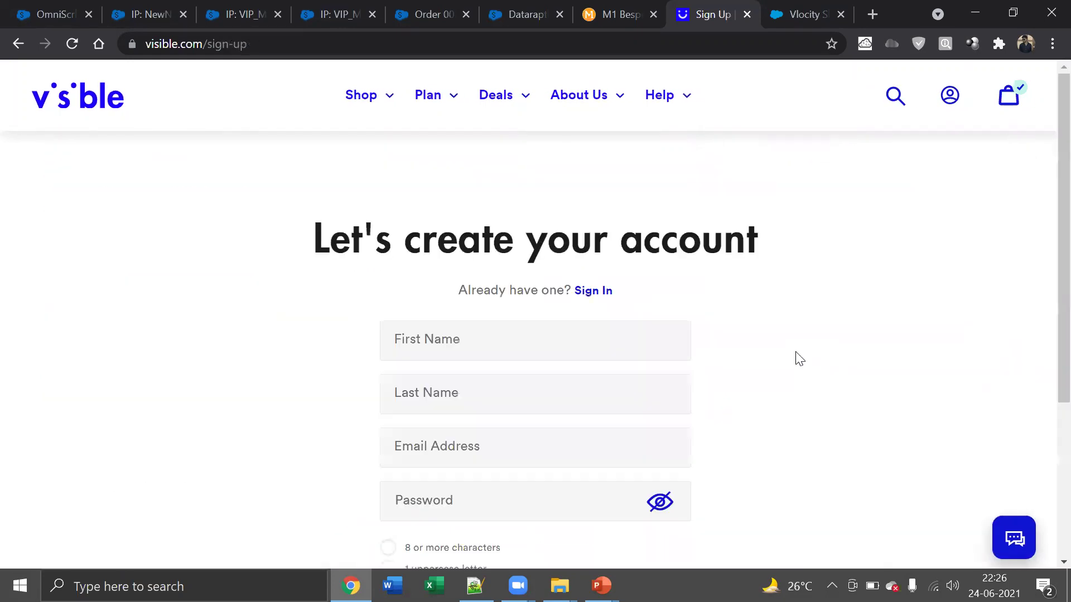
- Examine the name, email address and password fields of the account creation form, focusing the first name field
left_click(534, 335)
left_click(717, 312)
left_click(535, 337)
scroll(778, 399, "down", 3)
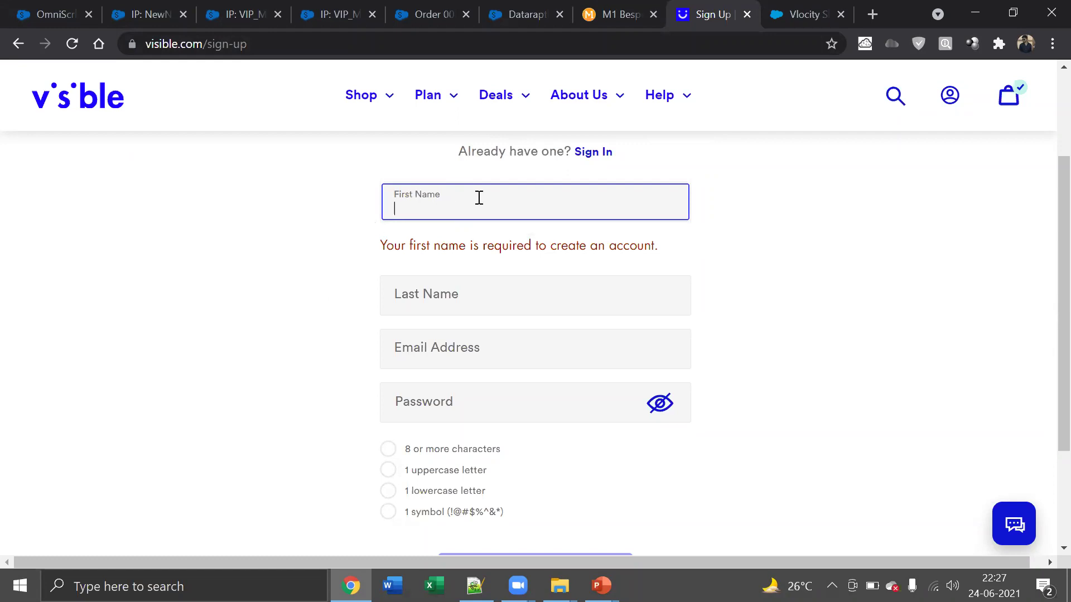
- Switch to the M1 Bespoke plan review and examine the SIM-only plan, its charges and add-ons
left_click(592, 15)
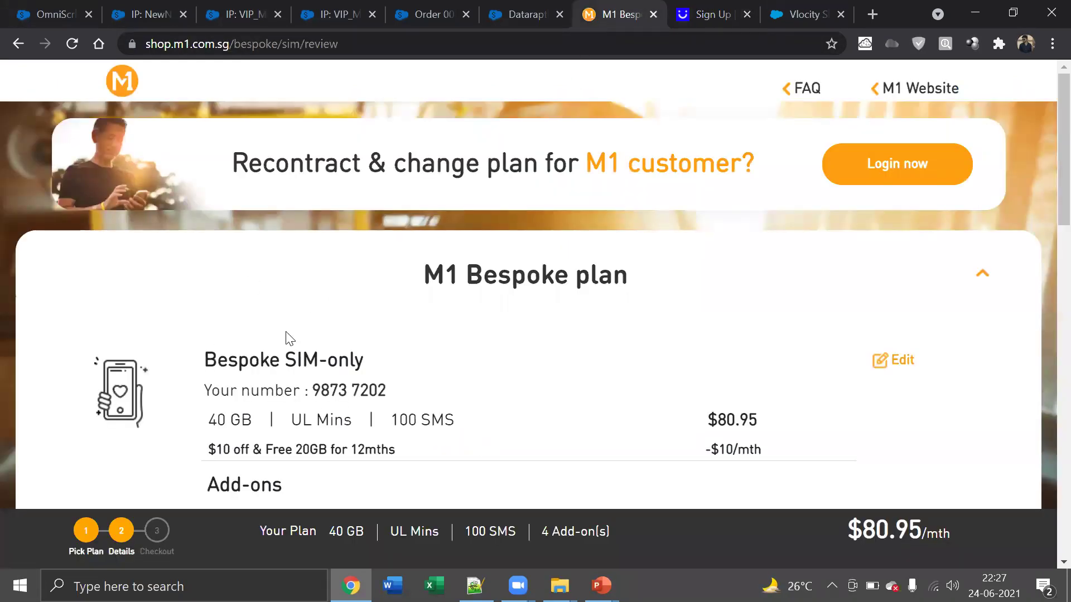
key("alt")
scroll(296, 420, "down", 3)
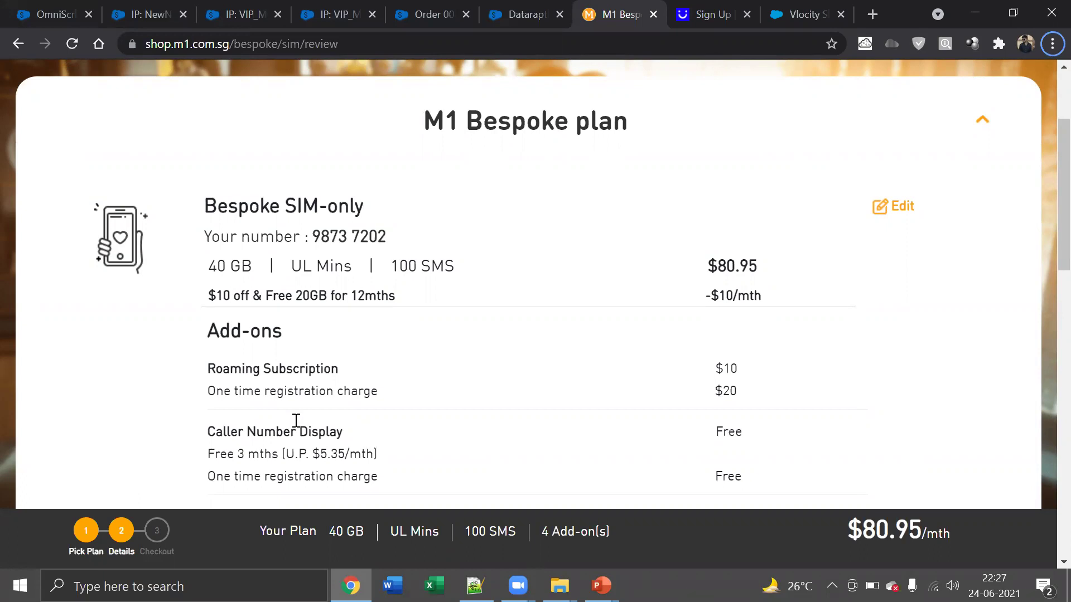
scroll(296, 420, "up", 2)
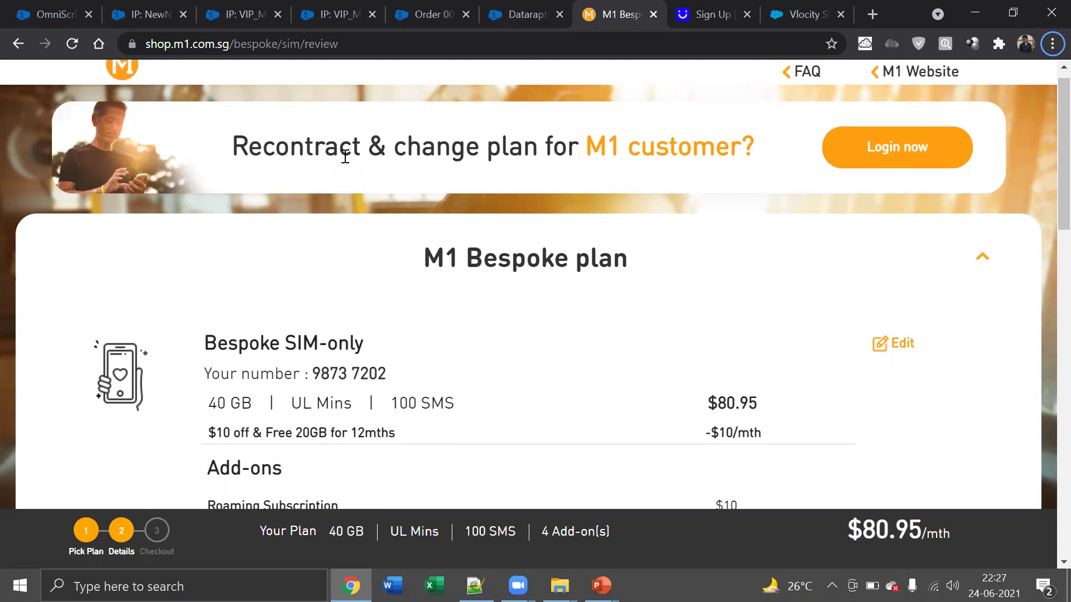
scroll(477, 319, "down", 6)
scroll(479, 322, "up", 5)
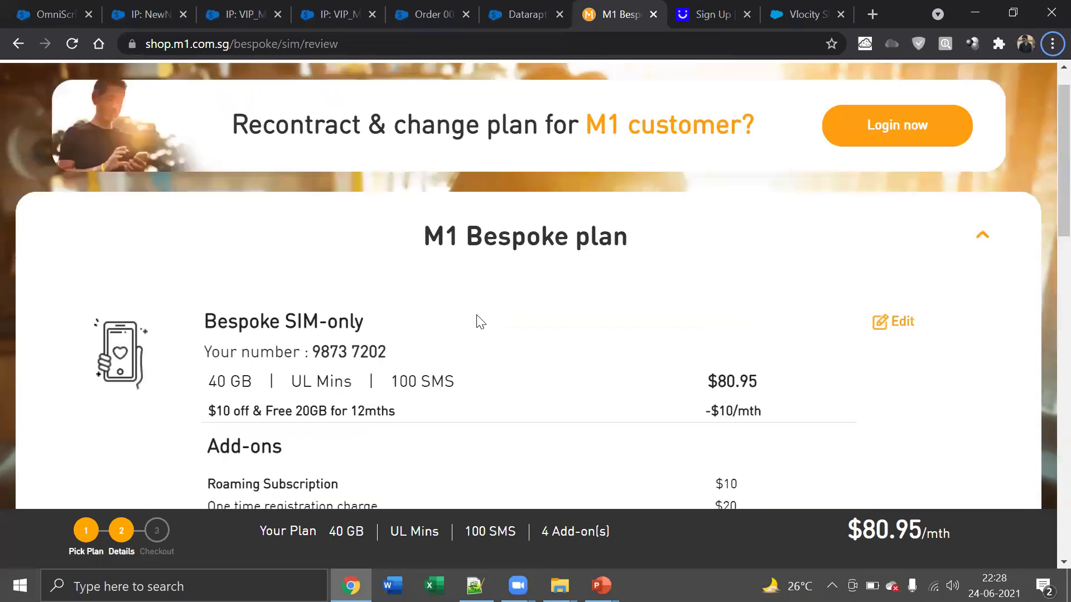
- Go back to the M1 plan creation page and switch to the running PowerPoint presentation
key("alt+Left")
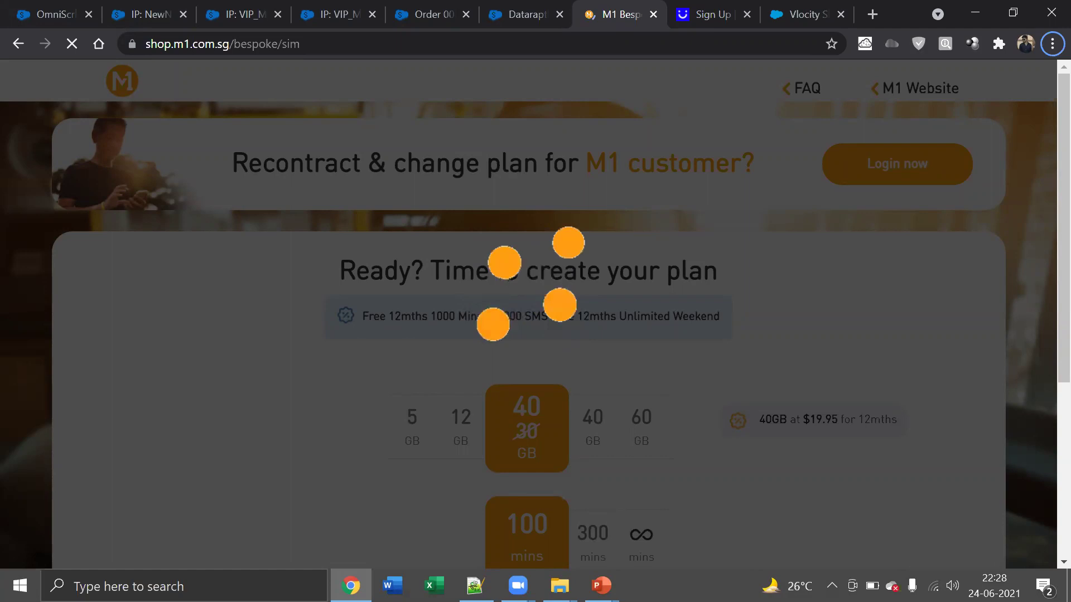
mouse_move(601, 585)
left_click(645, 545)
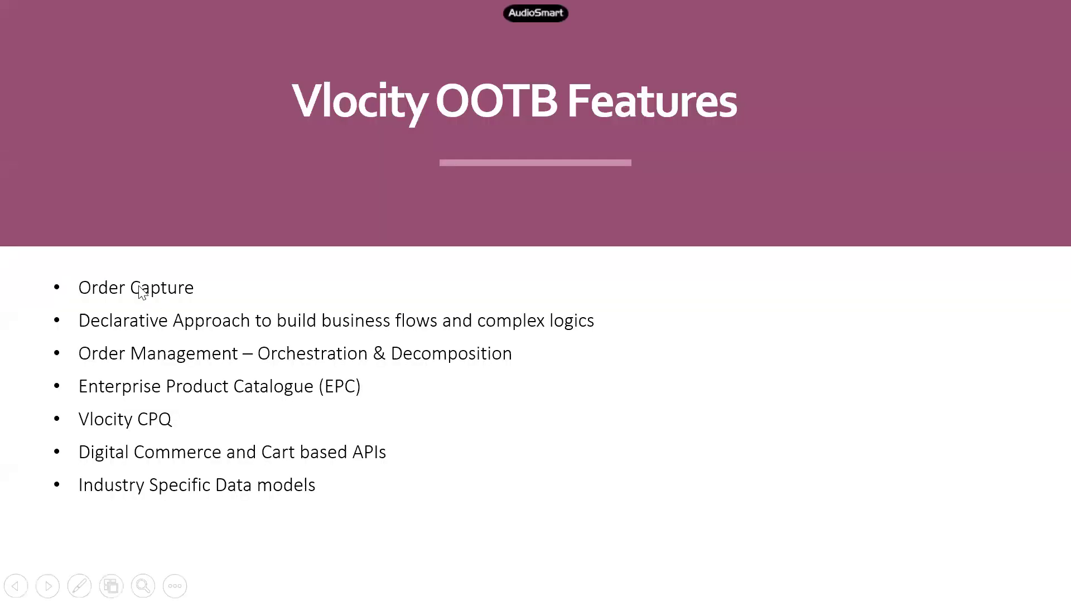
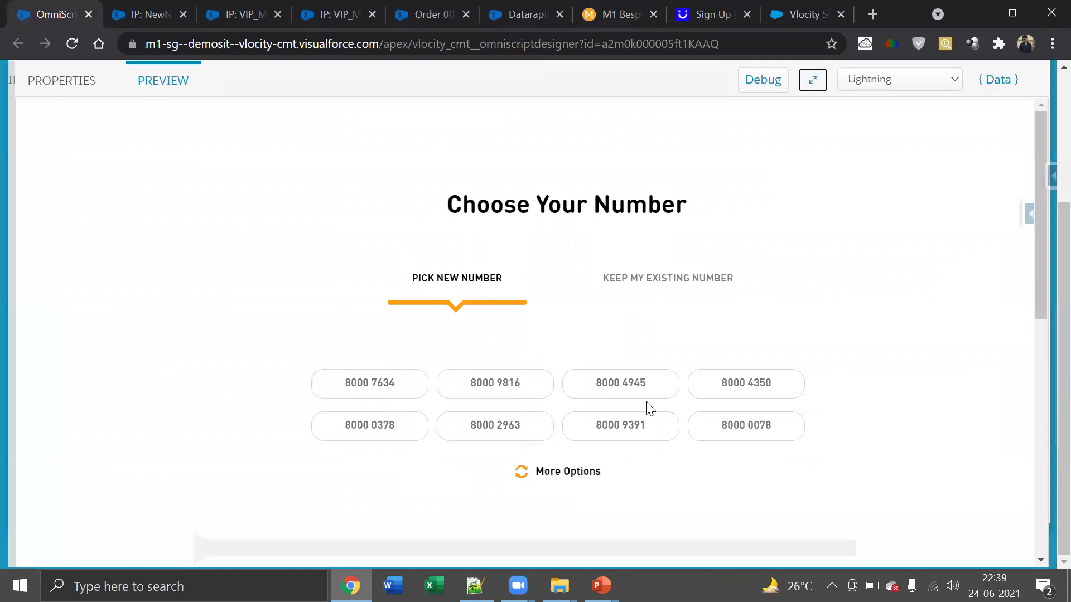
- Review the number and SIM card sections of the OmniScript preview and return to the GetAvailableNumber element's properties
scroll(646, 401, "up", 4)
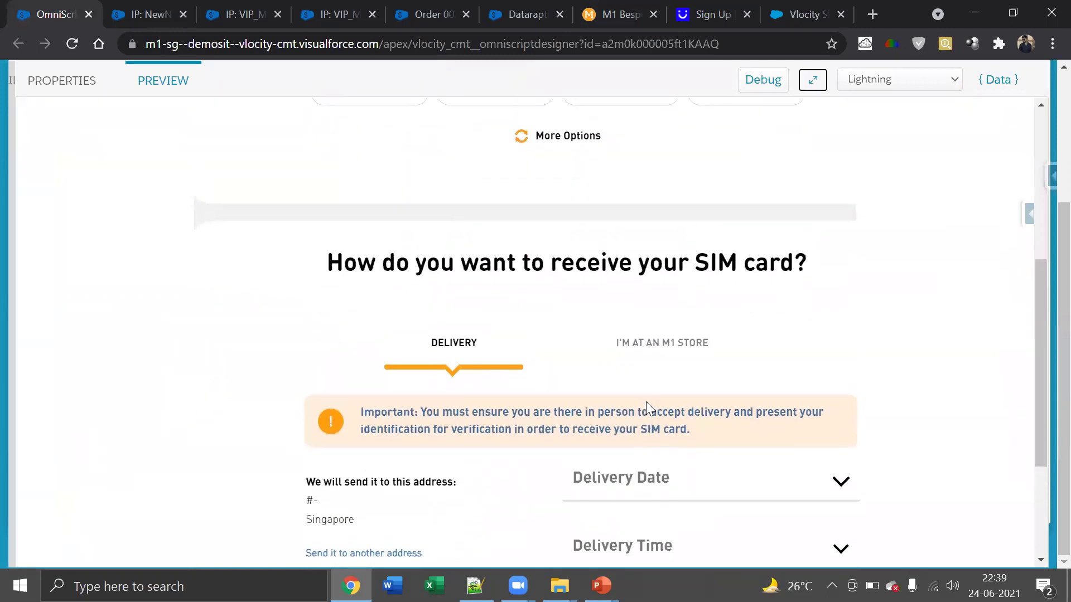
scroll(650, 409, "up", 2)
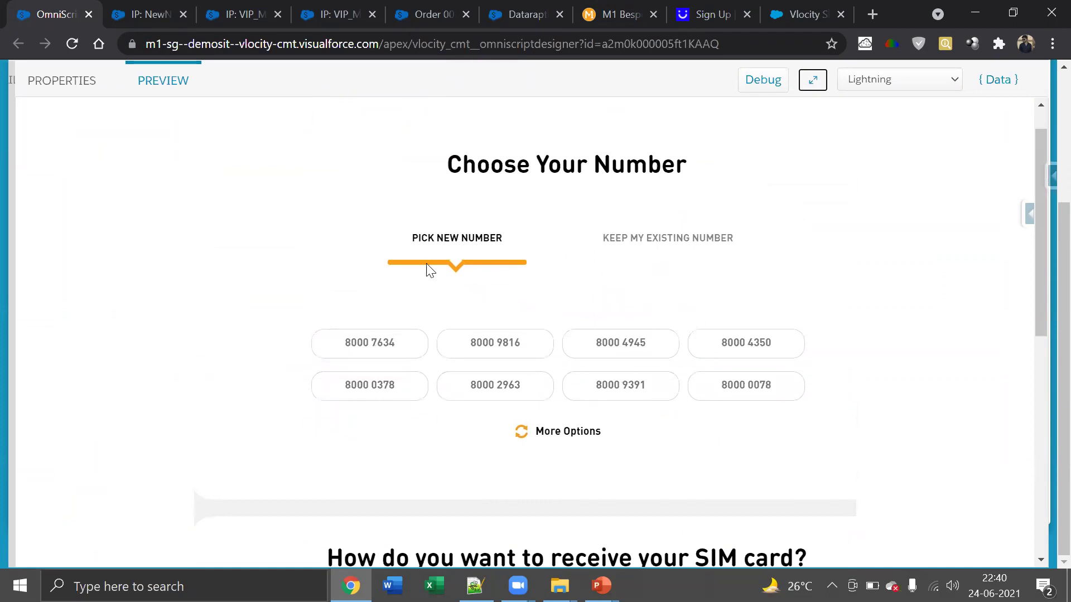
left_click(60, 85)
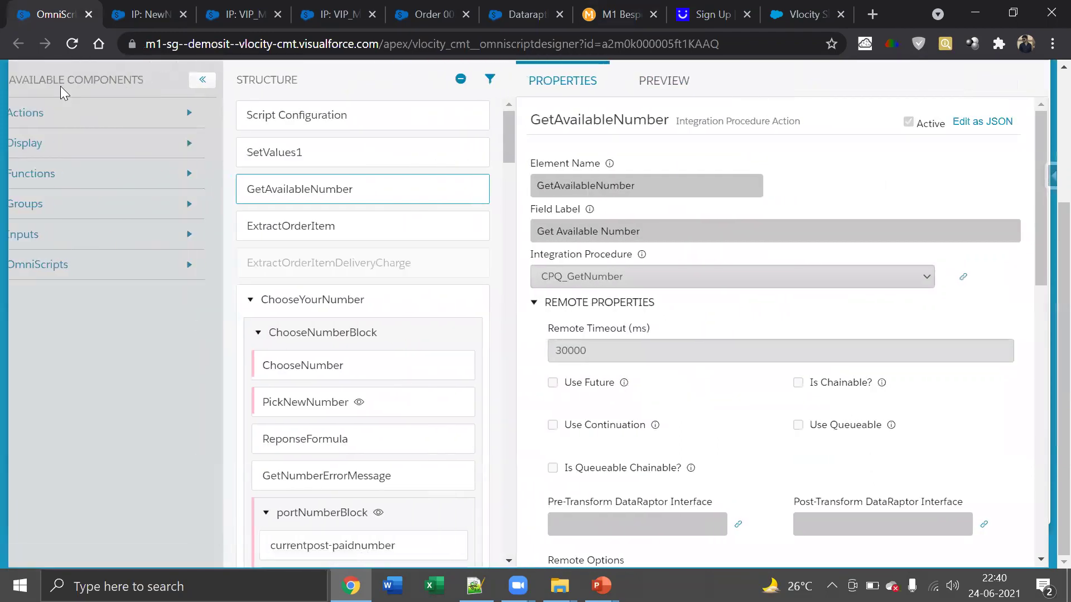
scroll(151, 319, "up", 3)
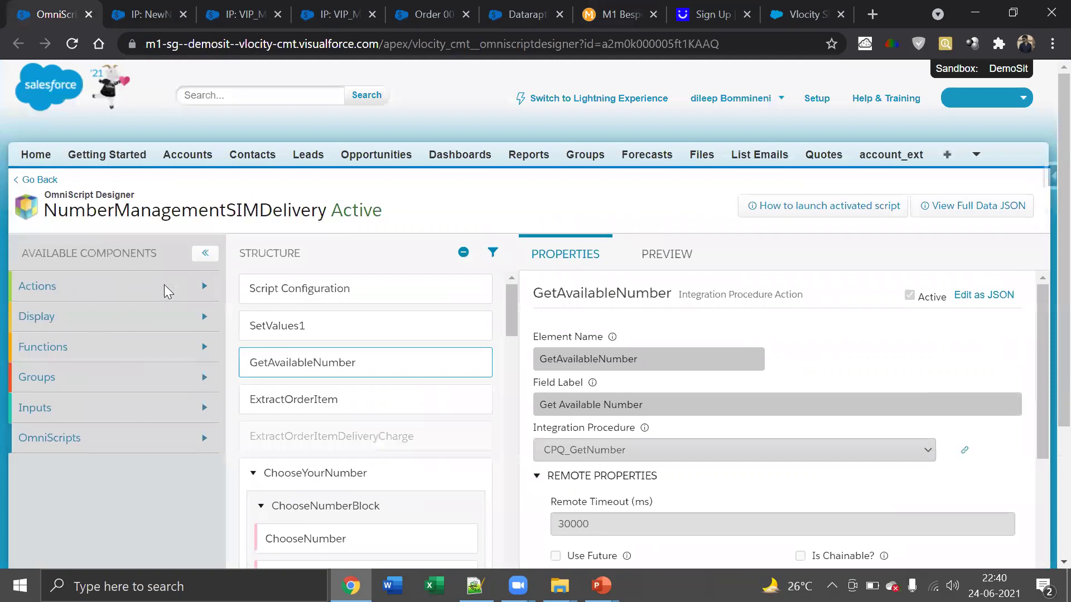
scroll(148, 241, "down", 2)
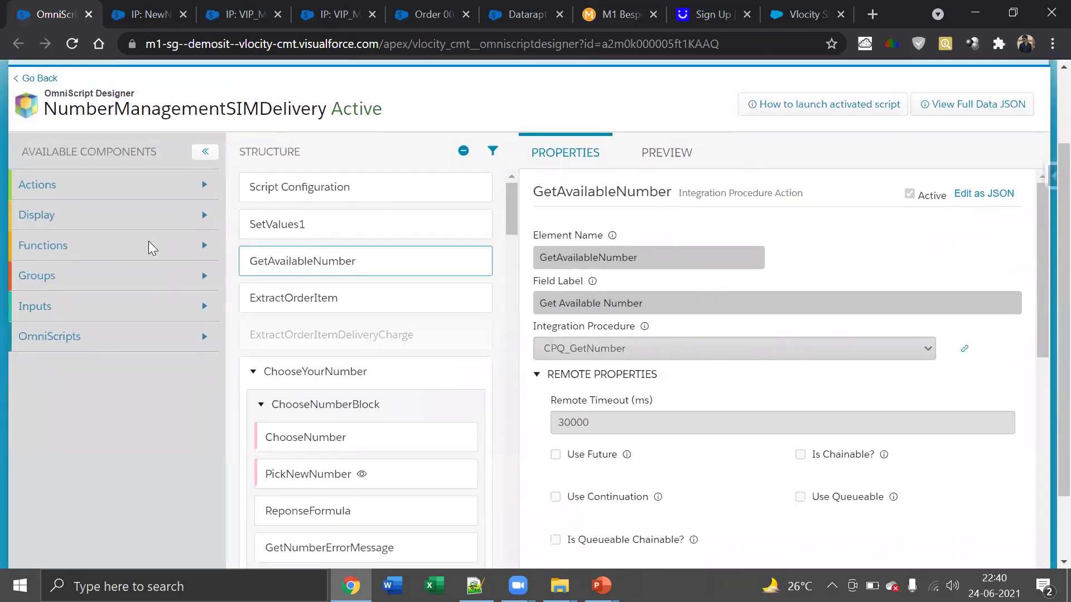
scroll(149, 241, "down", 1)
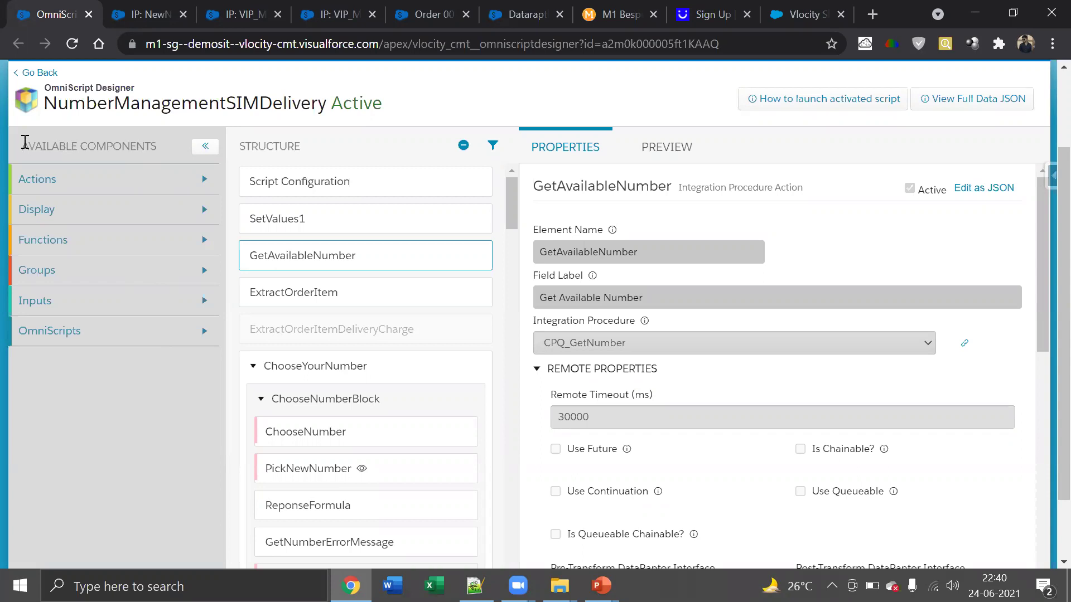
- Expand the Inputs group in the available components and look over its elements
left_click_drag(81, 147, 41, 148)
left_click(20, 152)
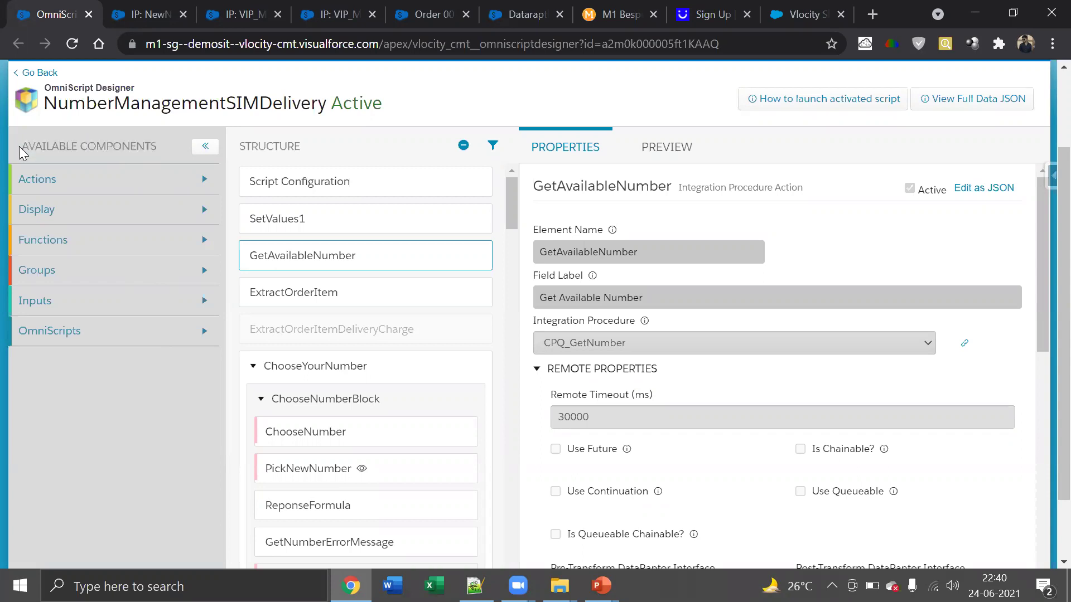
left_click(96, 305)
scroll(134, 423, "down", 1)
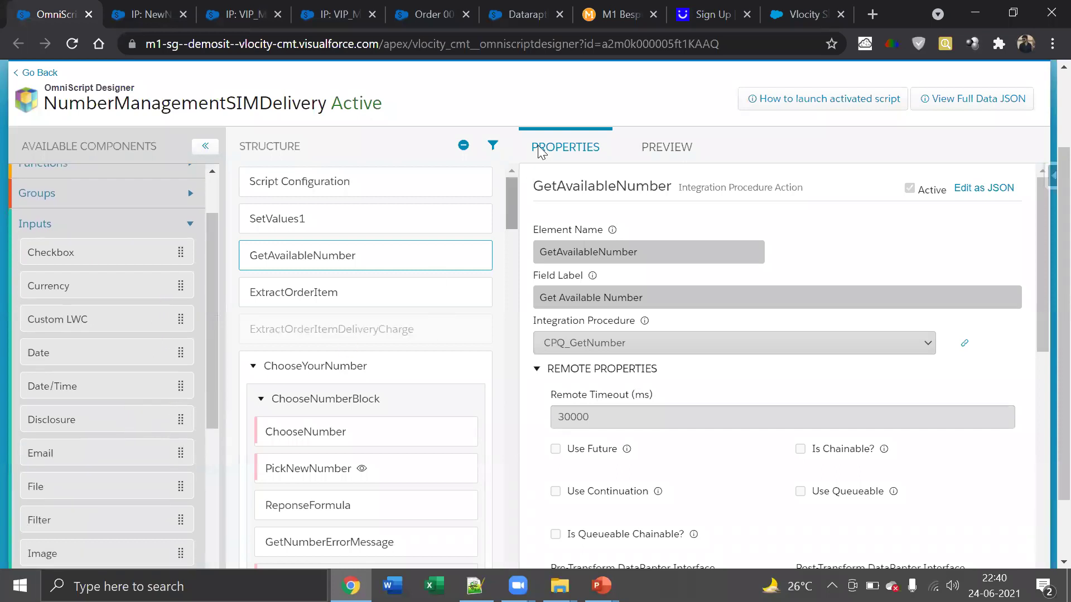
- Preview the OmniScript in the expanded view and examine the number choice and SIM card delivery sections
left_click(681, 146)
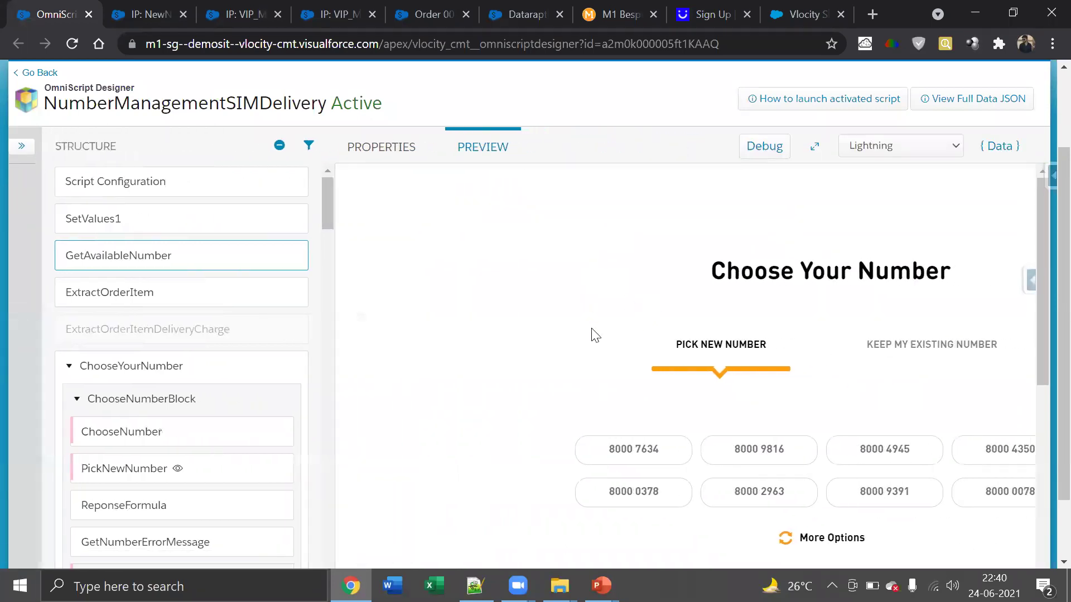
left_click(814, 146)
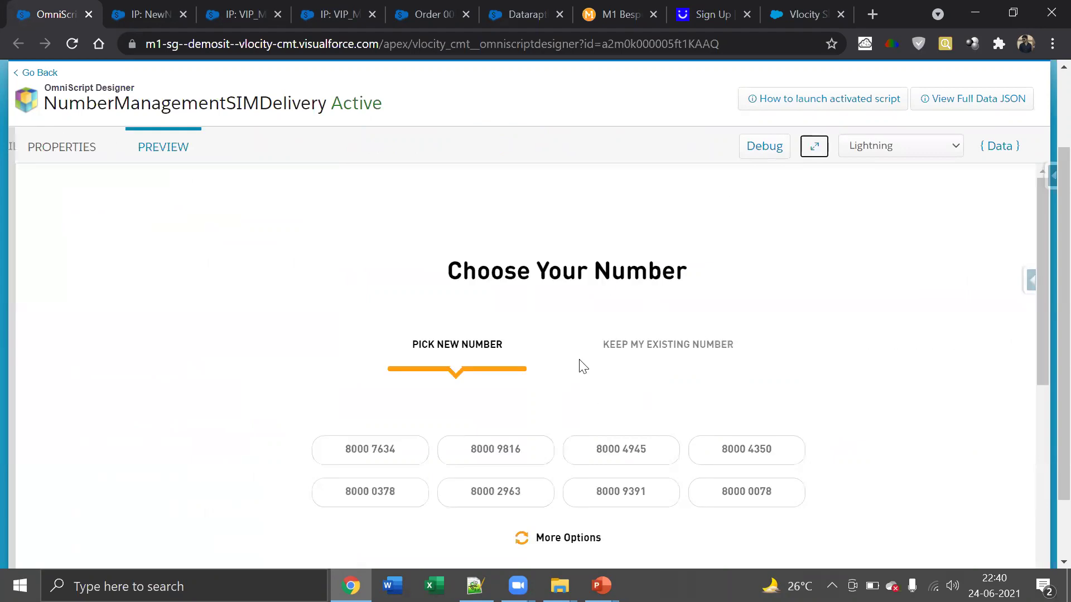
scroll(598, 364, "down", 3)
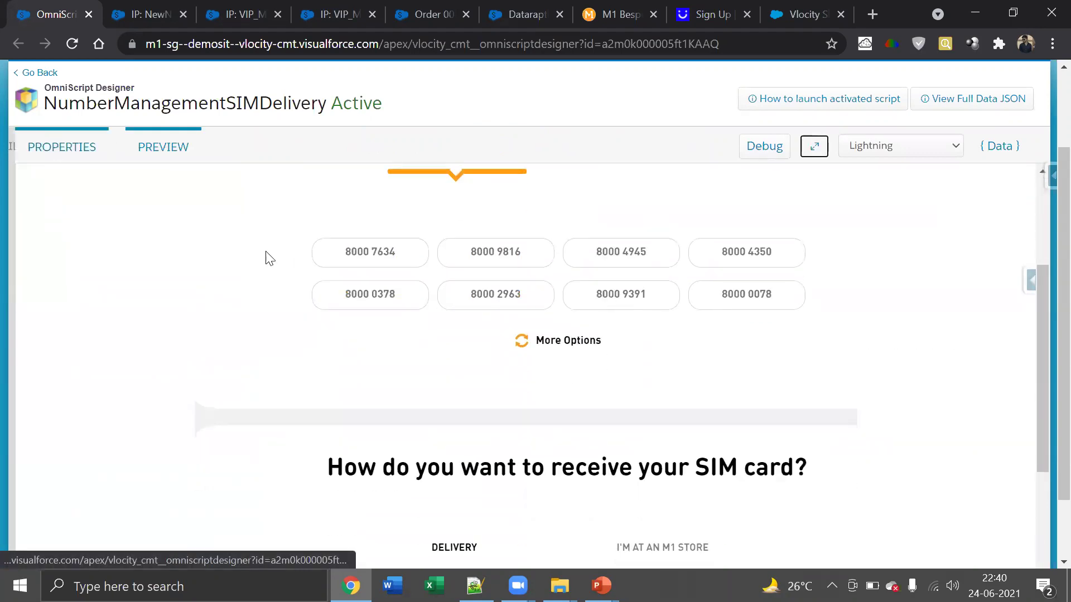
scroll(268, 262, "up", 2)
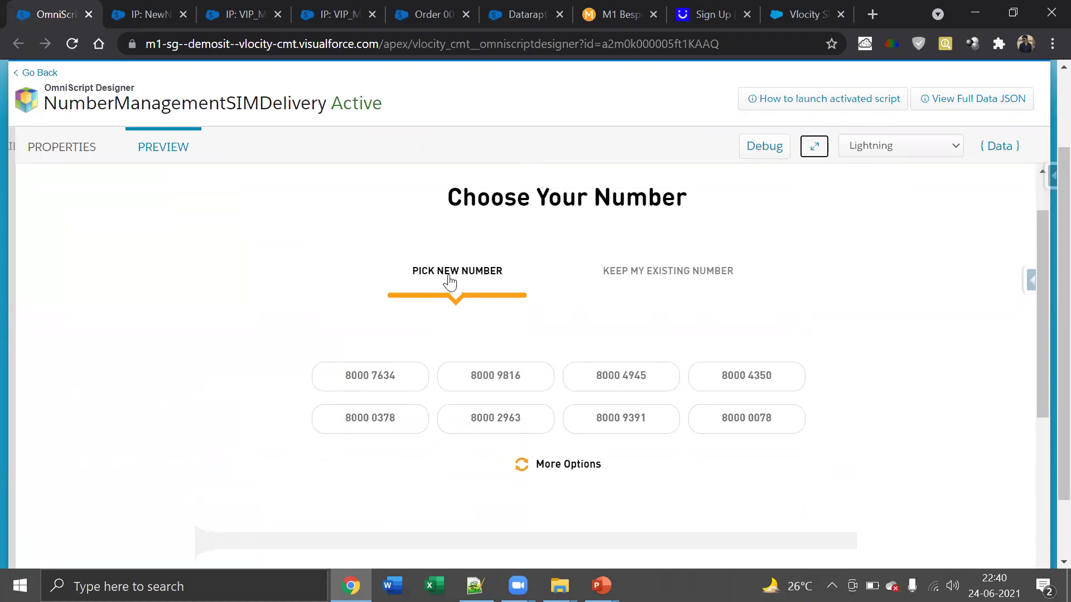
- Compare the Keep My Existing Number and Pick New Number options in the preview, ending on Pick New Number
left_click(620, 279)
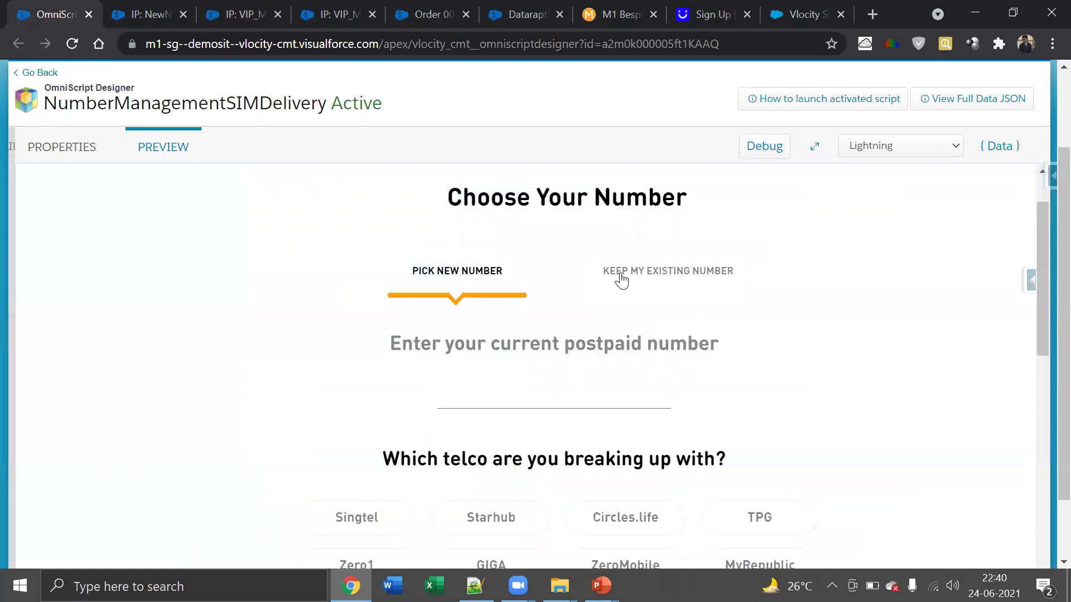
left_click(478, 276)
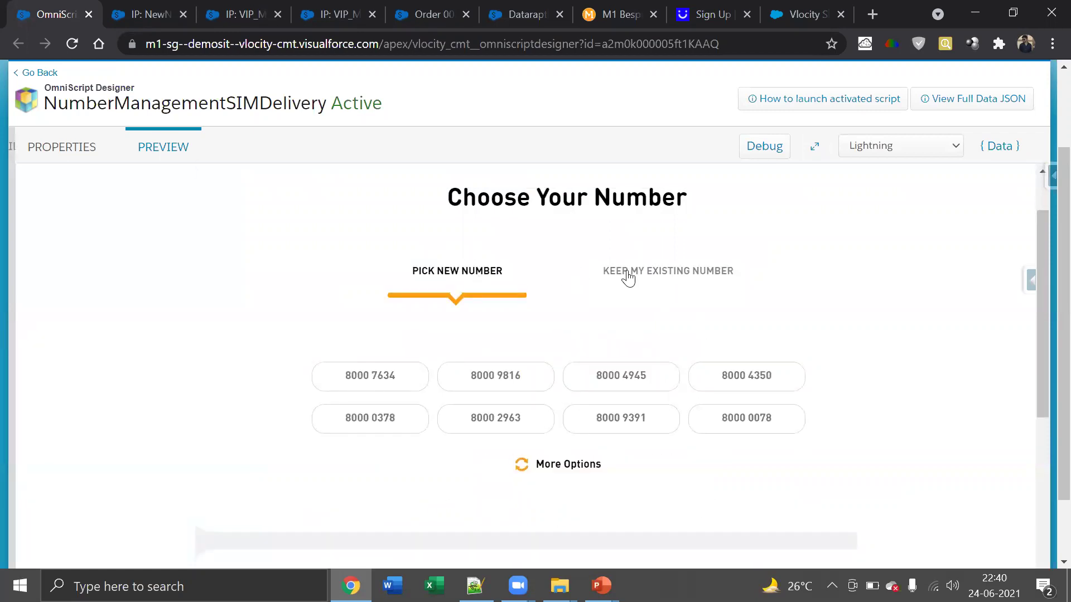
left_click(628, 278)
left_click(484, 276)
left_click(636, 275)
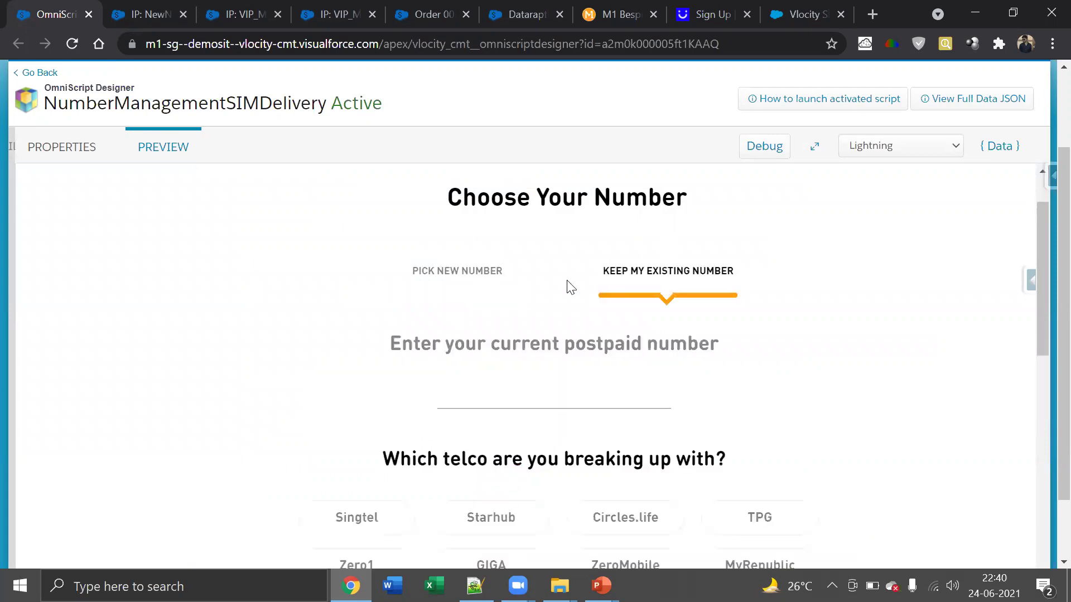
left_click(481, 280)
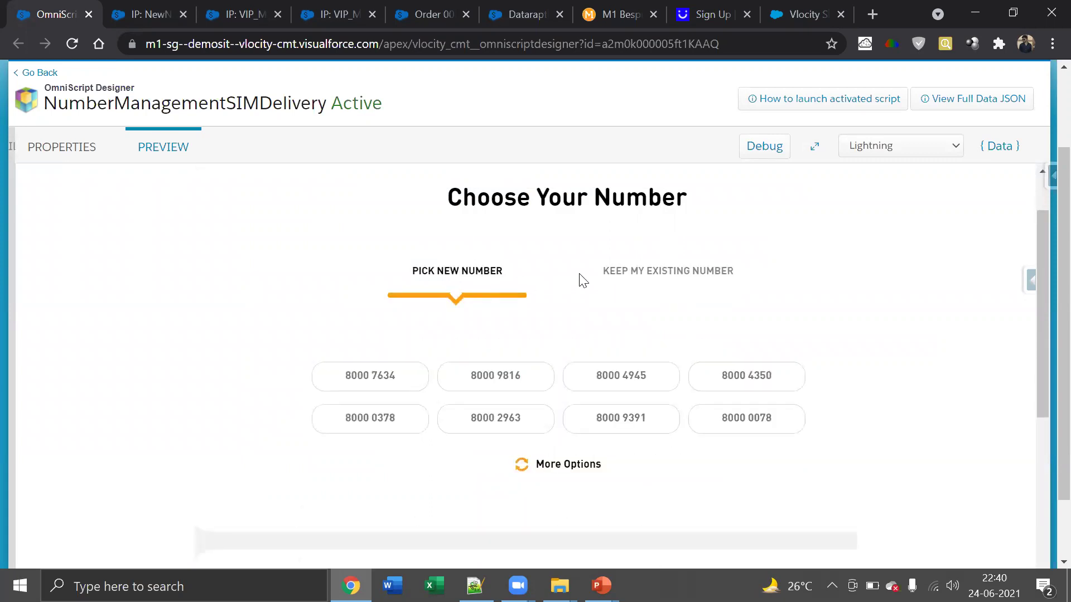
- Return to the script's properties and browse the available input components from Checkbox through Text Area
left_click(48, 150)
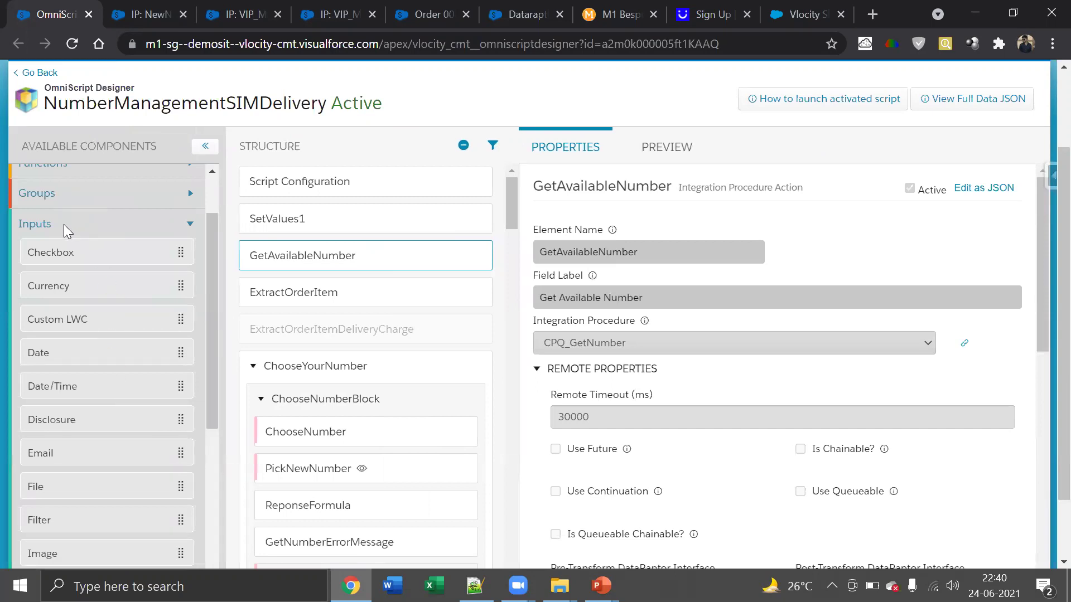
scroll(63, 224, "up", 2)
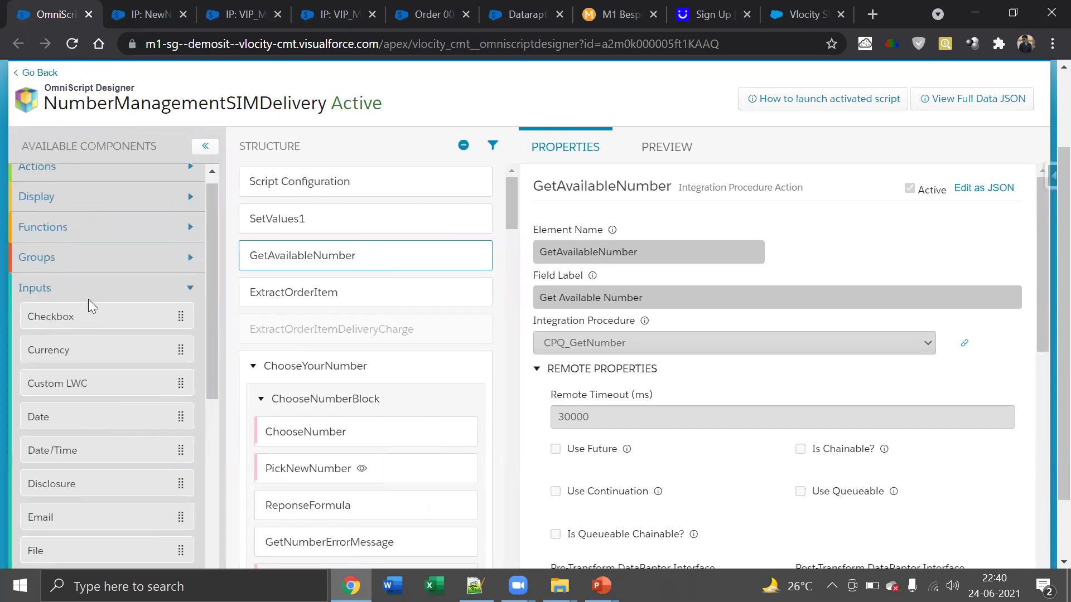
scroll(88, 299, "down", 5)
scroll(88, 301, "down", 3)
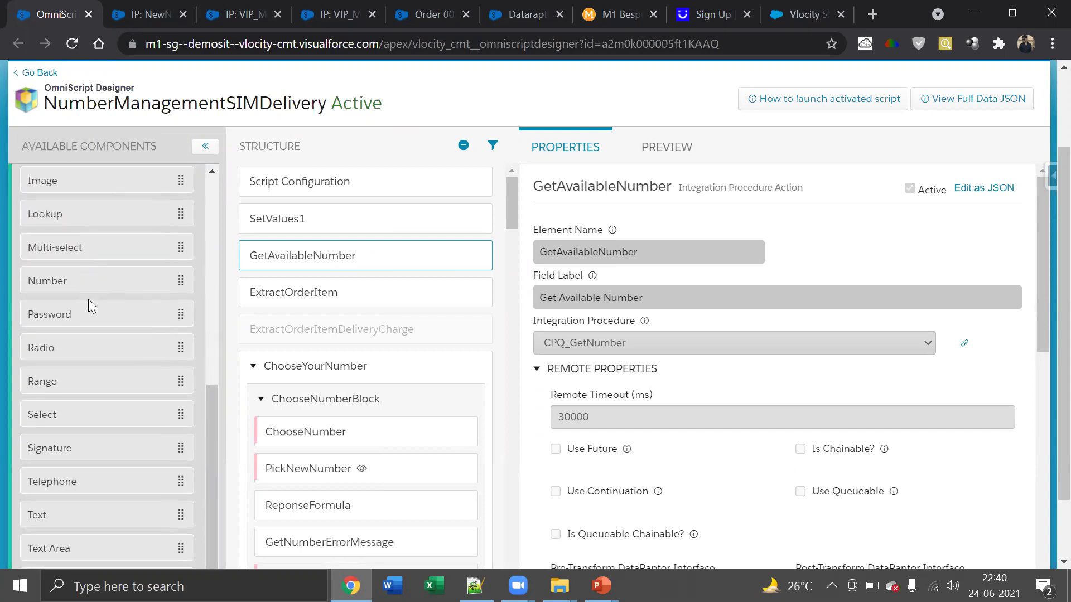
scroll(51, 346, "up", 1)
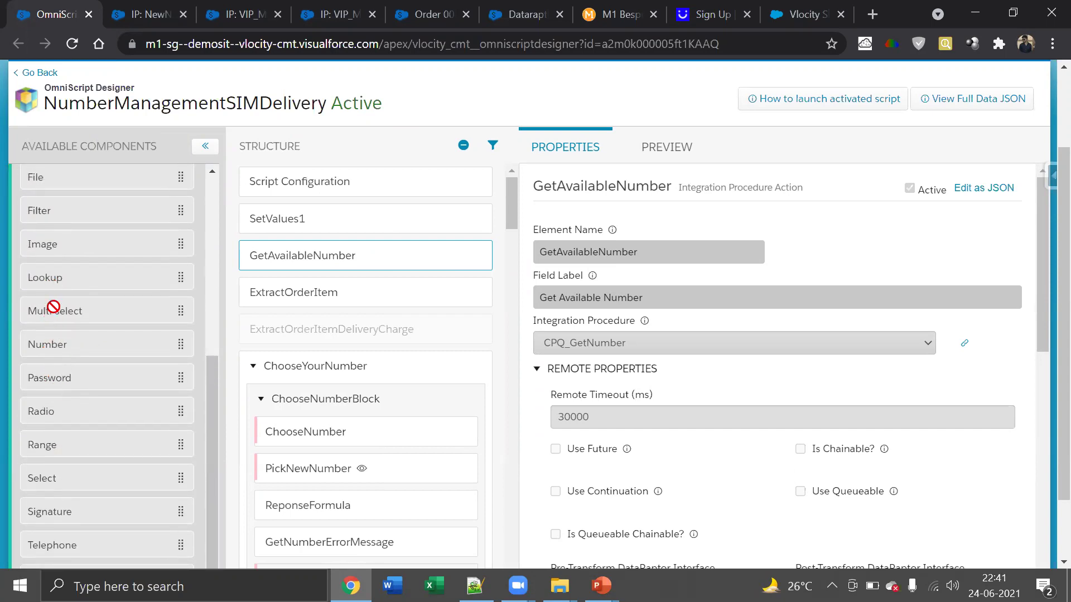
scroll(50, 312, "up", 4)
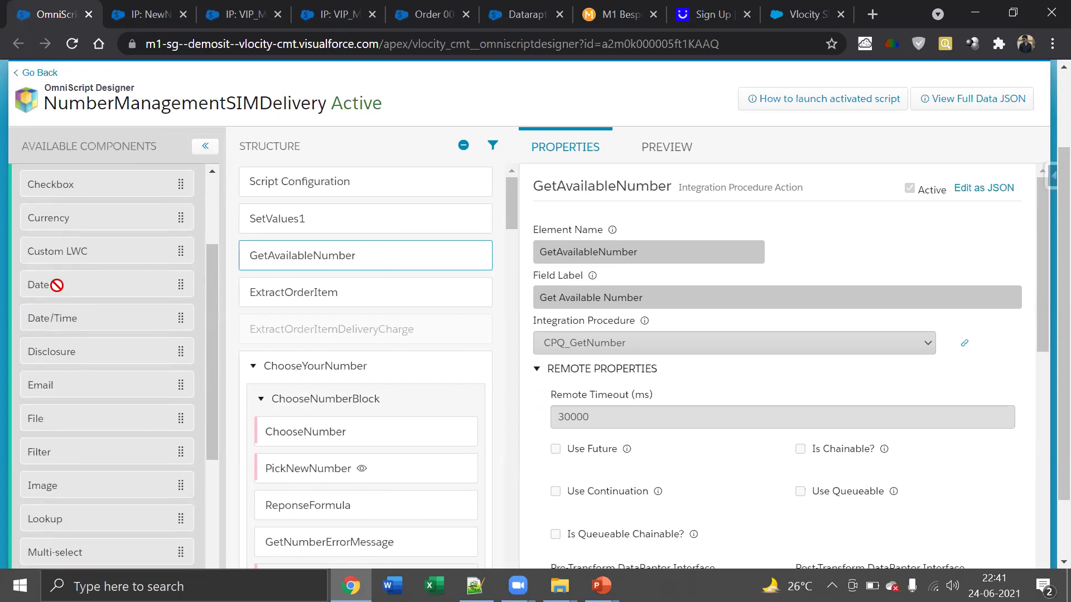
scroll(56, 285, "up", 2)
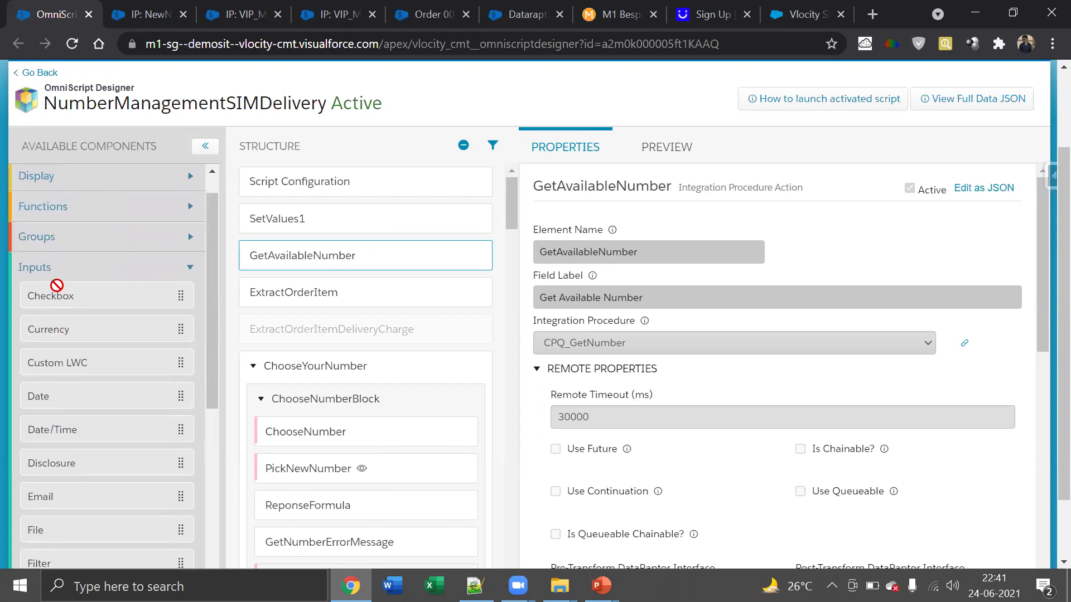
scroll(56, 285, "down", 6)
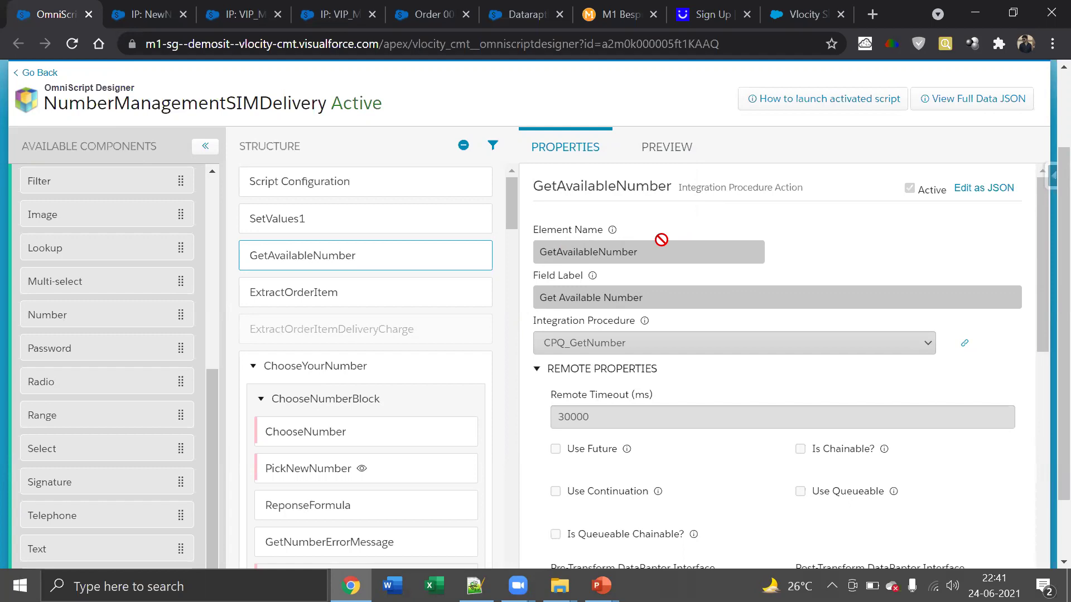
- Inspect the properties of the PickNewNumber and ChooseNumber elements in ChooseNumberBlock
left_click(321, 470)
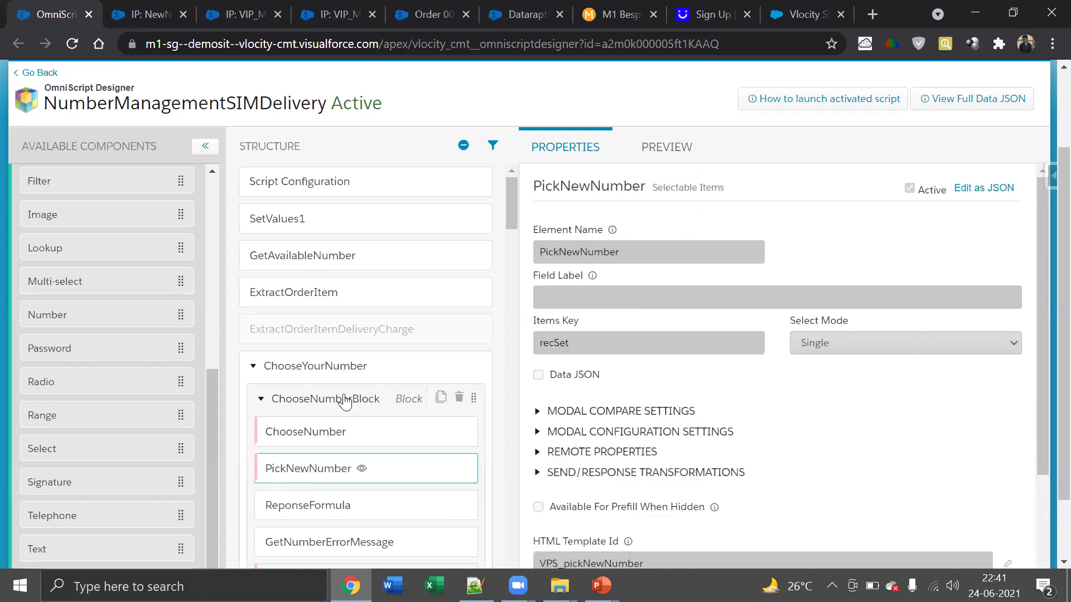
scroll(345, 400, "down", 1)
left_click(306, 364)
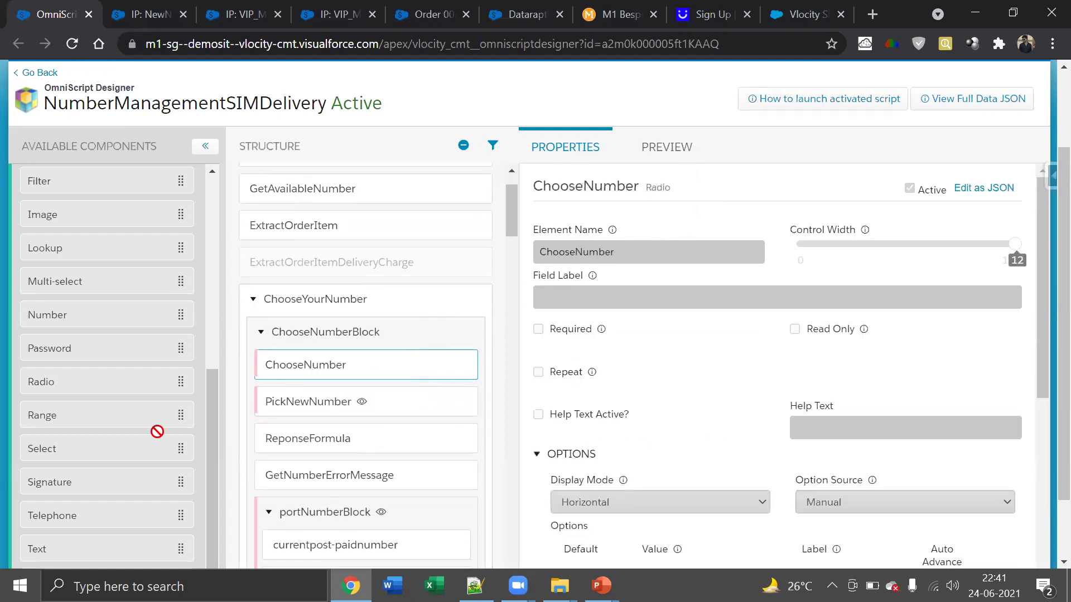
- Locate the Radio component among the available inputs and reopen the OmniScript preview
scroll(108, 469, "down", 1)
scroll(108, 468, "up", 3)
scroll(108, 470, "down", 1)
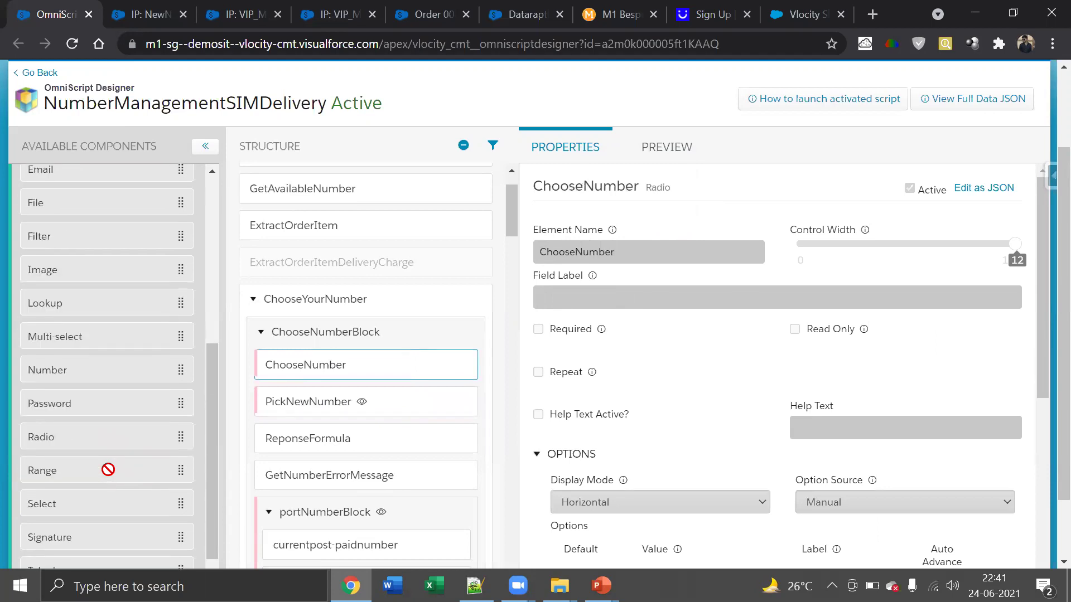
scroll(108, 470, "down", 2)
left_click(651, 155)
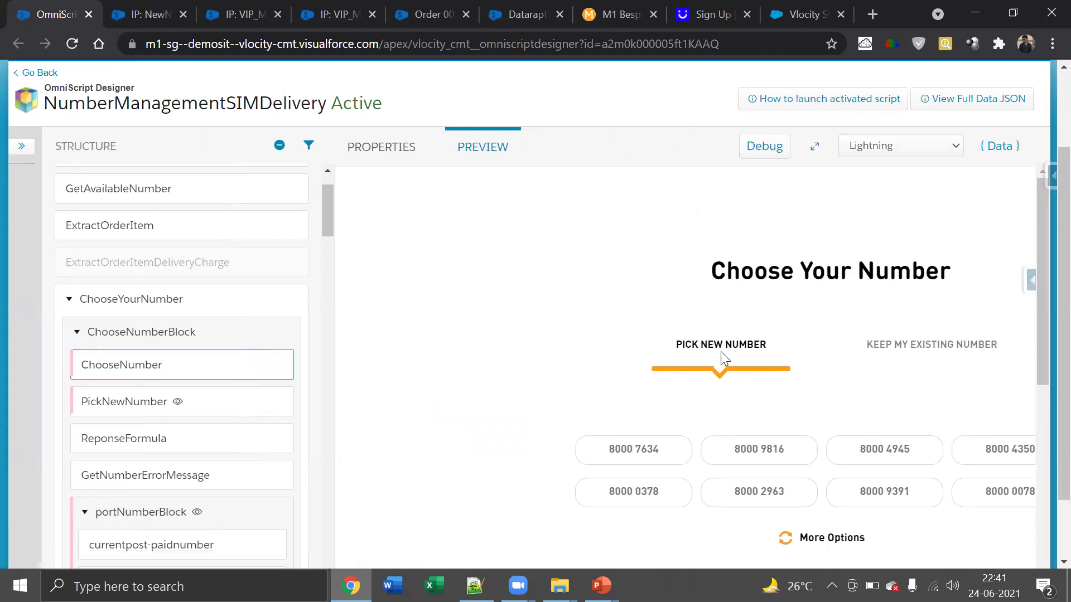
- Toggle between both number options in the preview, open the ChooseNumber element's properties and browse the available input components
left_click(881, 345)
left_click(758, 346)
left_click(173, 365)
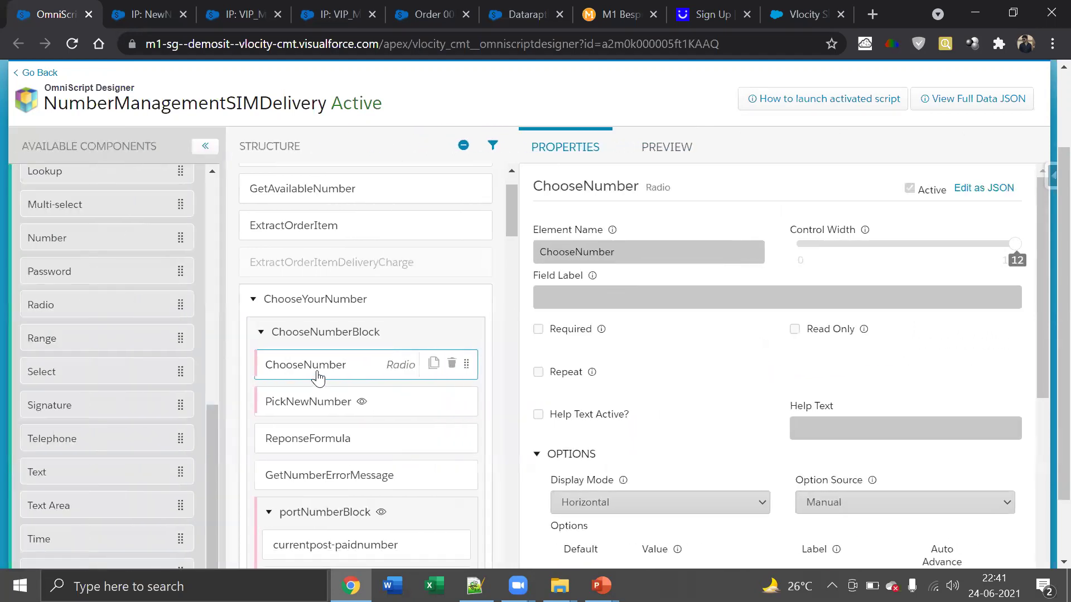
scroll(99, 426, "down", 1)
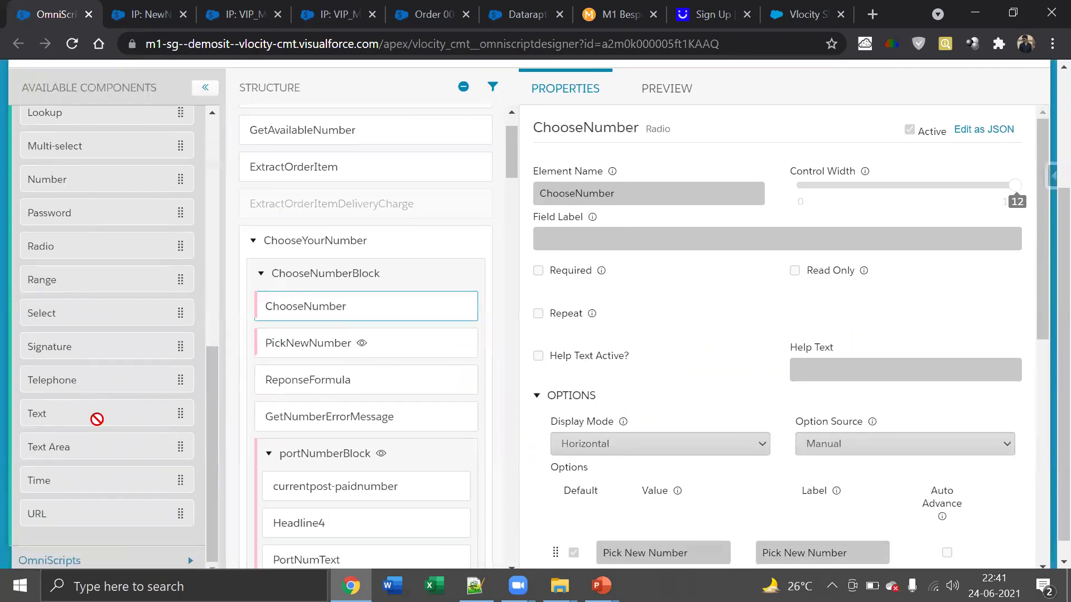
scroll(83, 304, "up", 1)
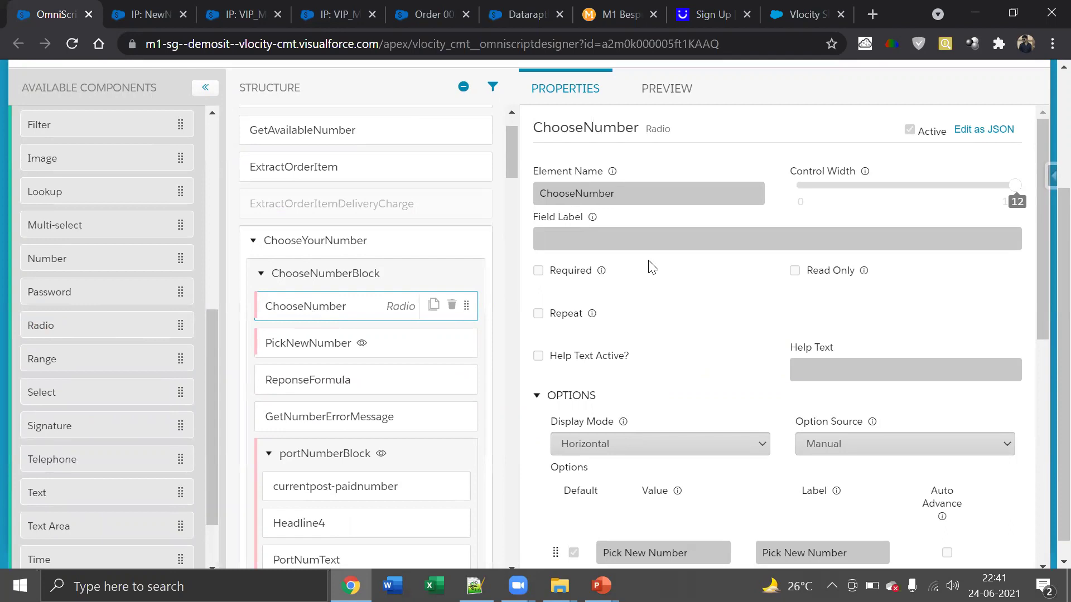
- Examine the ChooseNumber element's properties, including its display mode, option source, radio options and HTML template ID
scroll(709, 373, "down", 1)
scroll(708, 372, "down", 1)
scroll(708, 374, "up", 2)
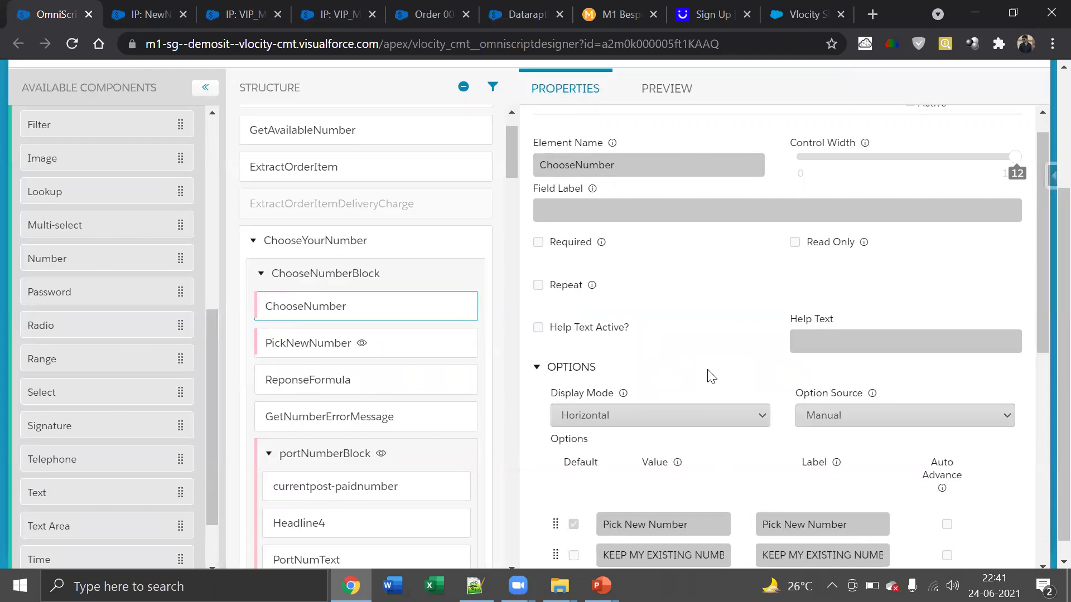
scroll(647, 373, "down", 3)
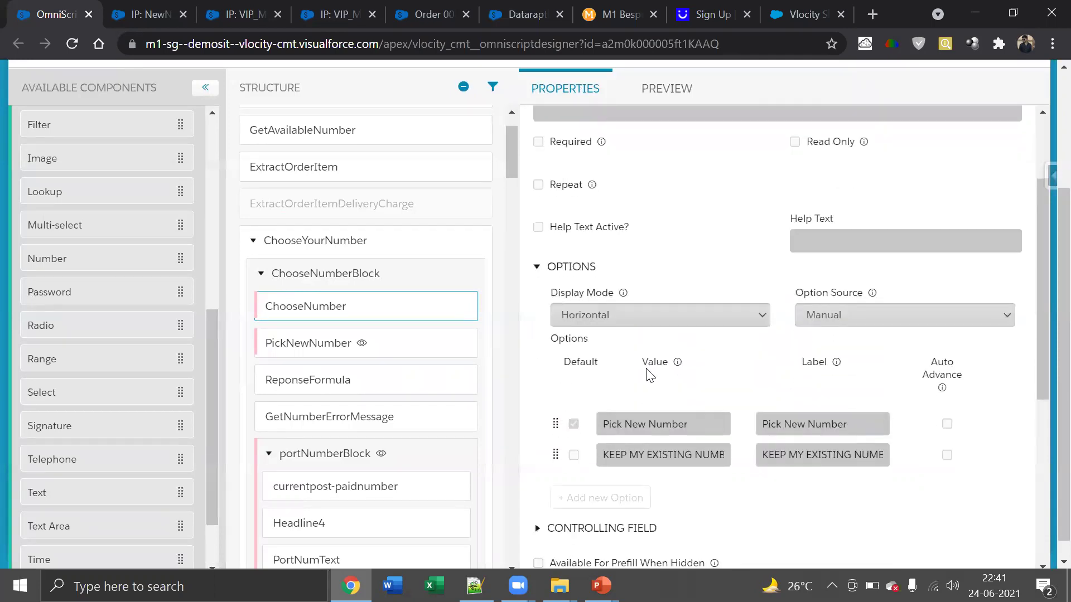
scroll(664, 437, "down", 4)
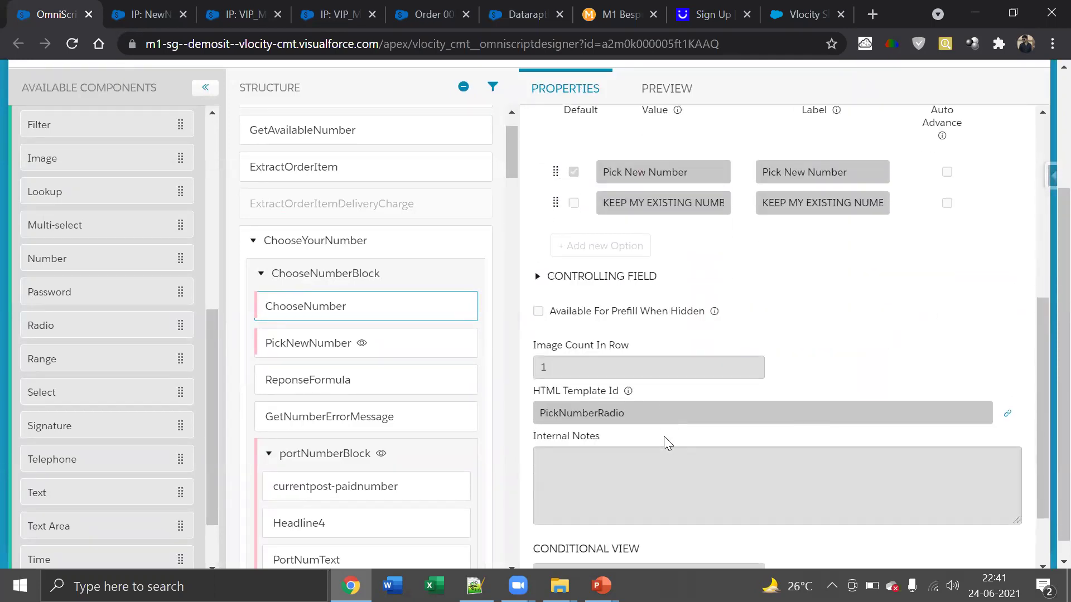
scroll(664, 436, "down", 2)
scroll(664, 437, "up", 4)
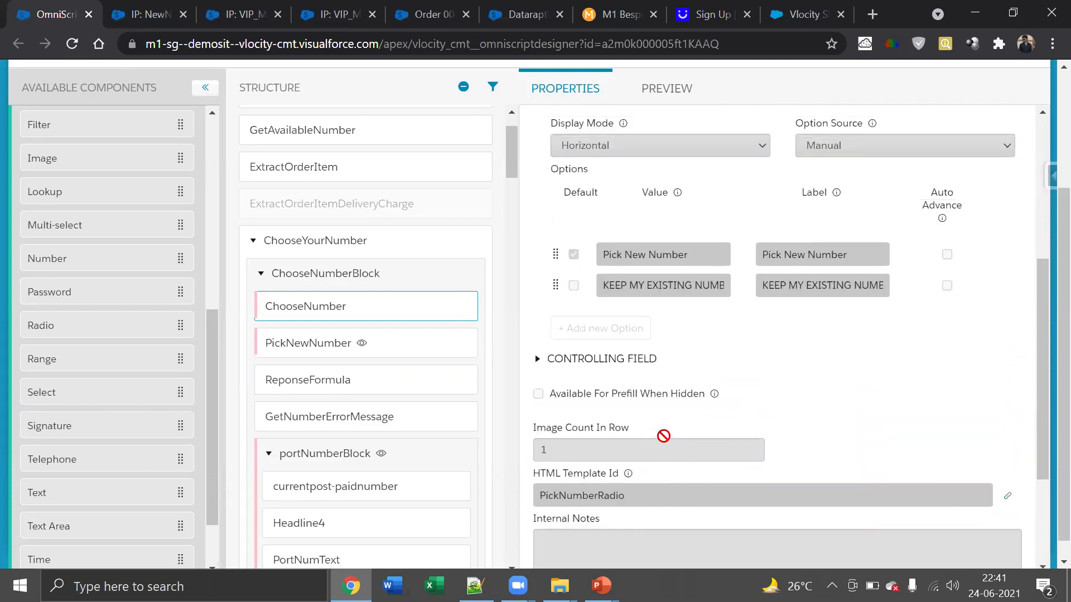
scroll(664, 436, "up", 5)
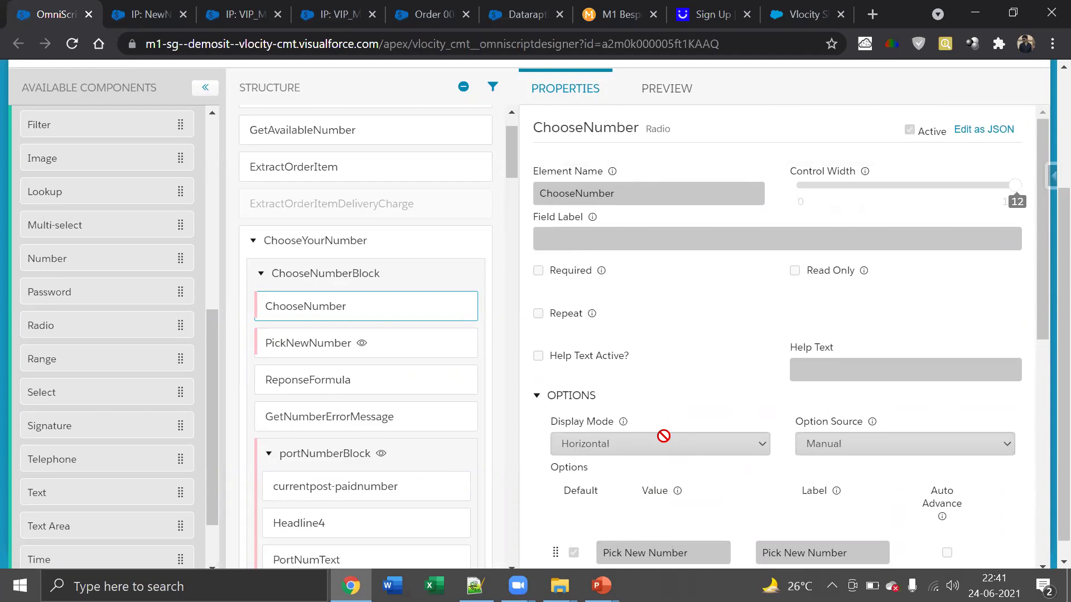
- Switch to the Visible sign-up page and review the fields of the account creation form
left_click(700, 15)
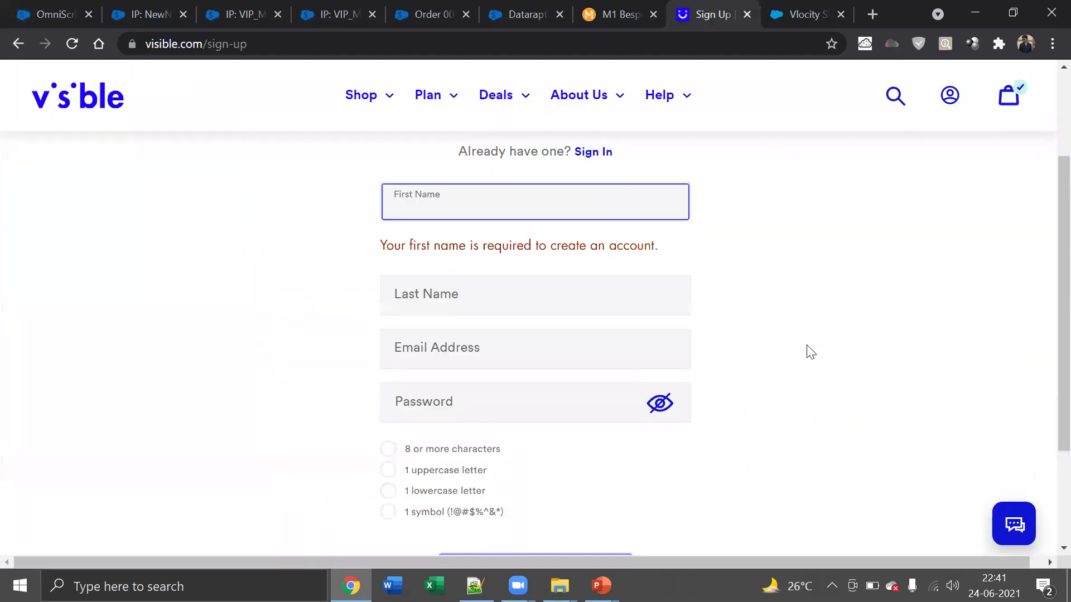
scroll(809, 351, "up", 3)
scroll(301, 270, "down", 2)
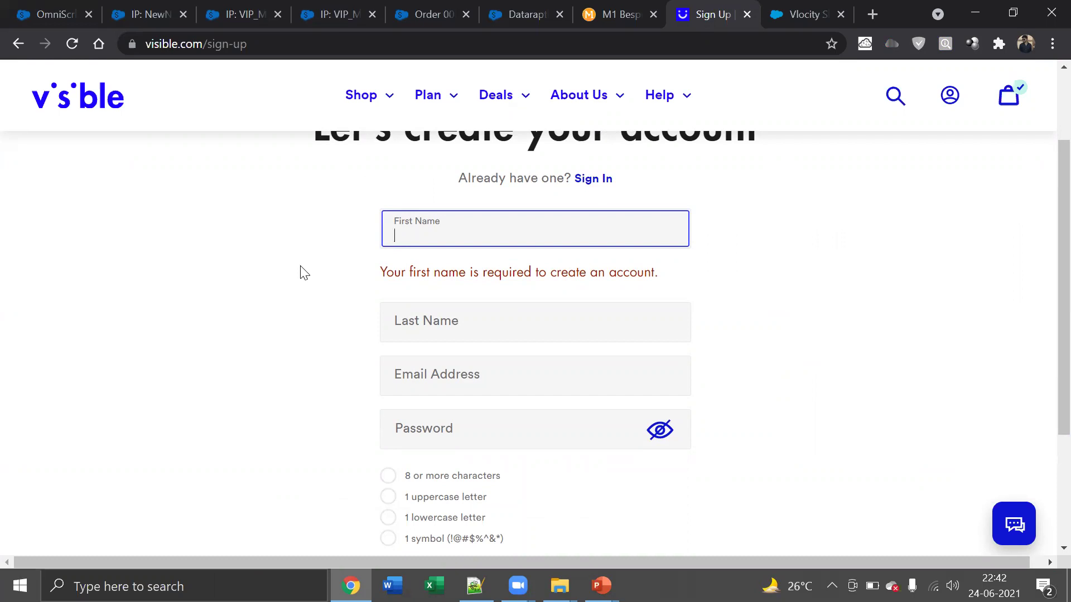
- Return to the OmniScript Designer and review the Inputs components and the elements inside ChooseNumberBlock
left_click(56, 14)
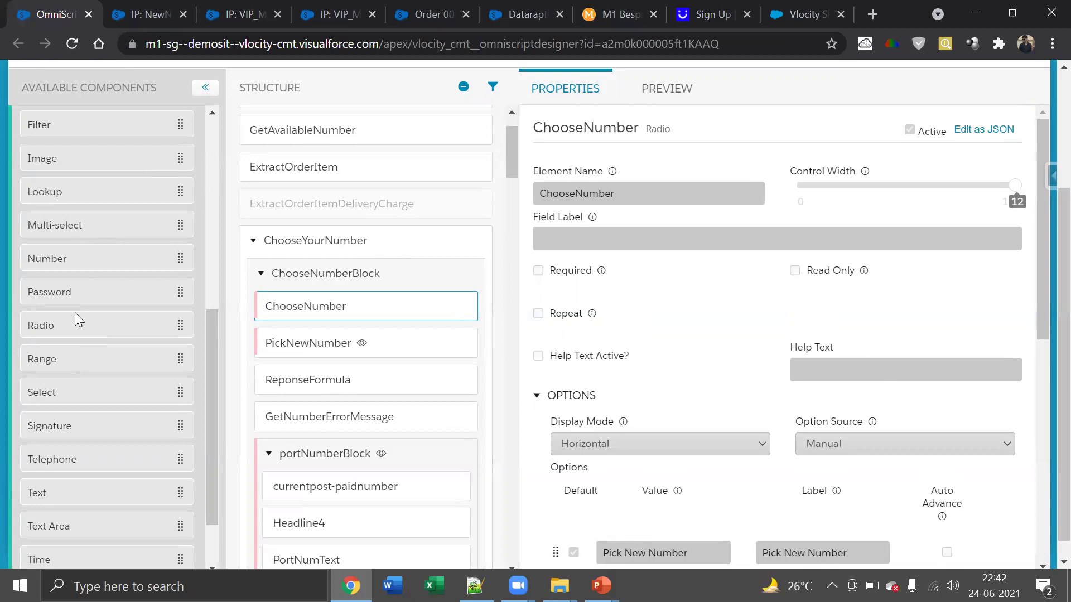
scroll(81, 317, "up", 2)
scroll(81, 317, "up", 4)
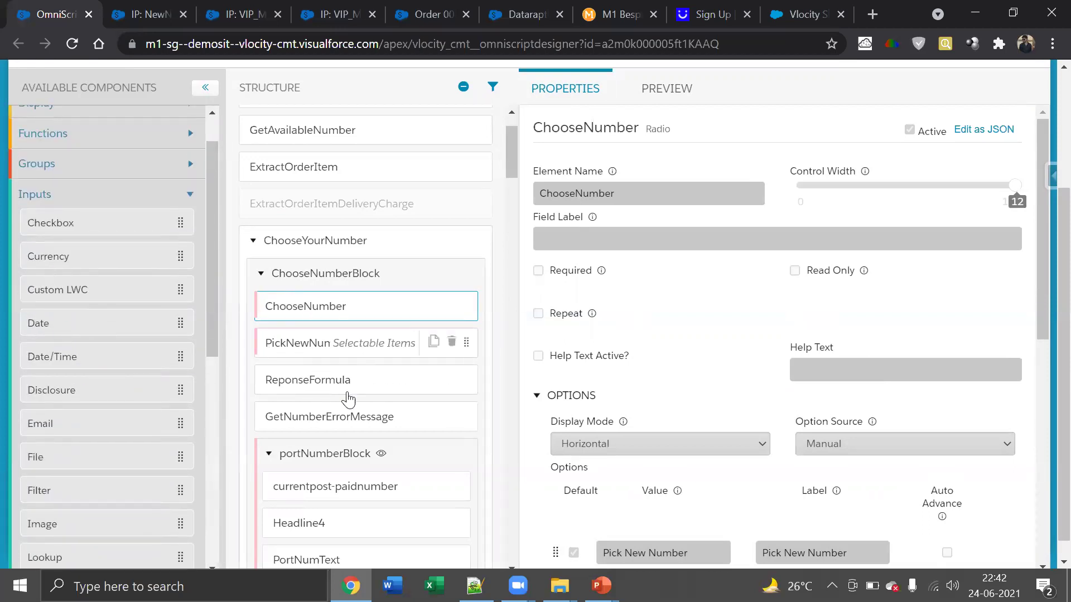
scroll(346, 397, "down", 3)
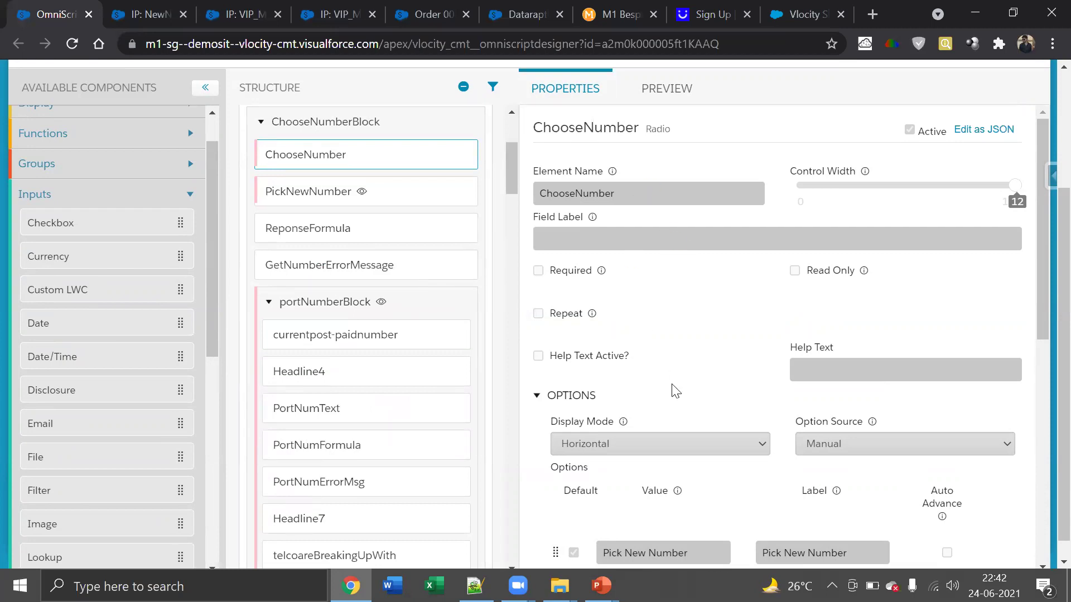
- Revisit the Visible sign-up form, then return to the OmniScript and survey its structure from ChooseYourNumber down to ImportantNote
left_click(702, 16)
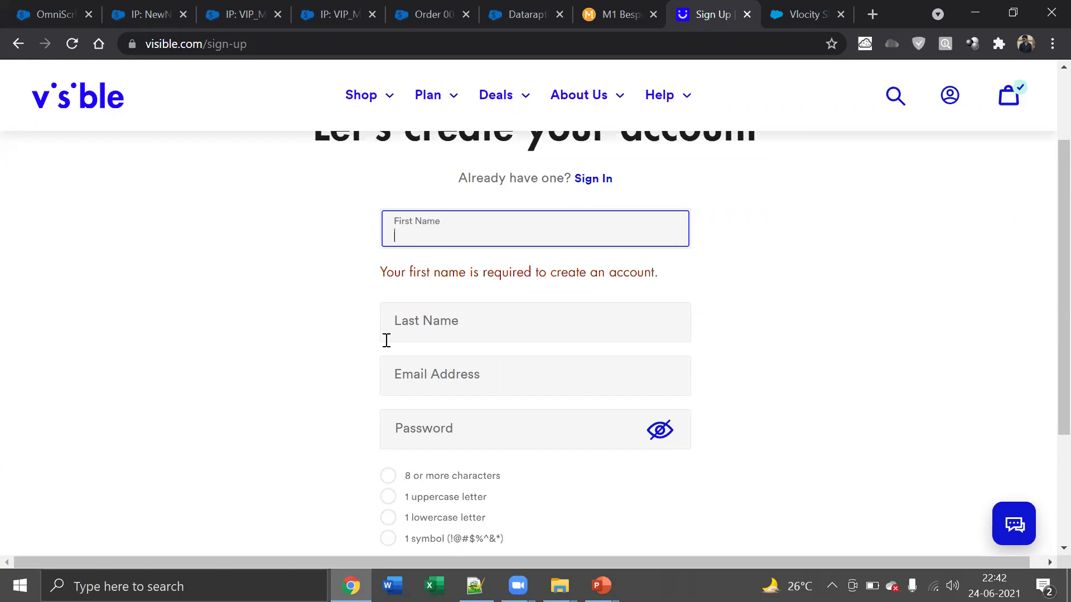
left_click(33, 15)
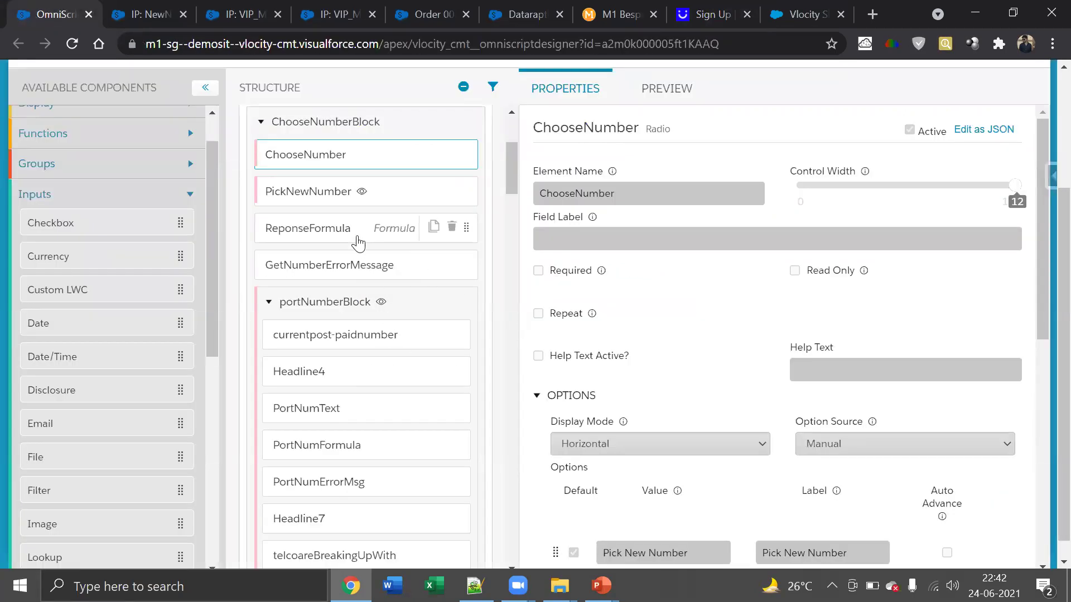
scroll(358, 242, "up", 5)
scroll(357, 241, "down", 2)
scroll(357, 241, "down", 3)
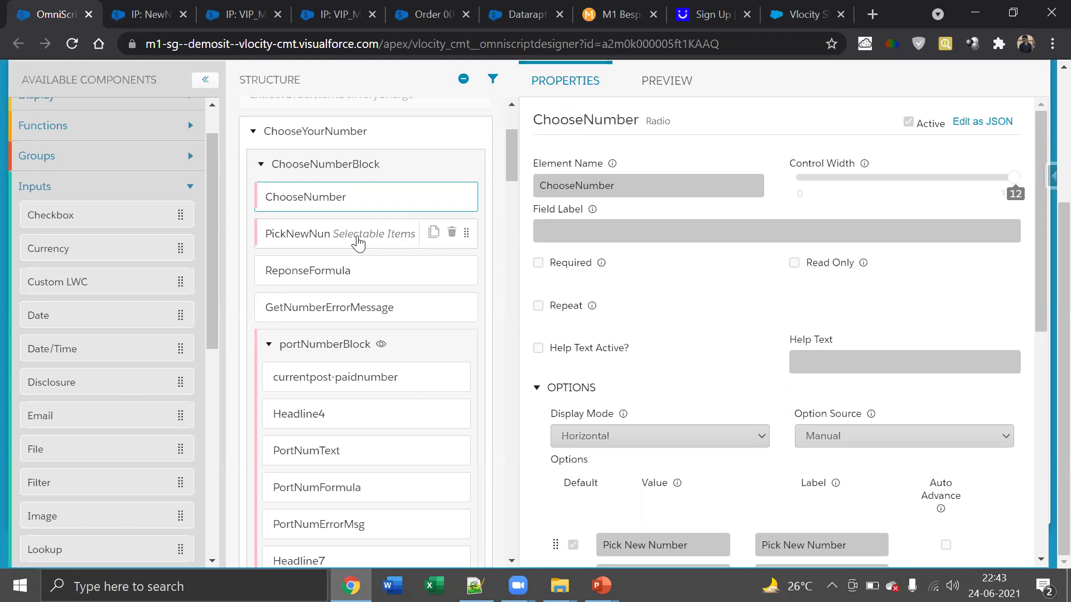
scroll(358, 243, "down", 7)
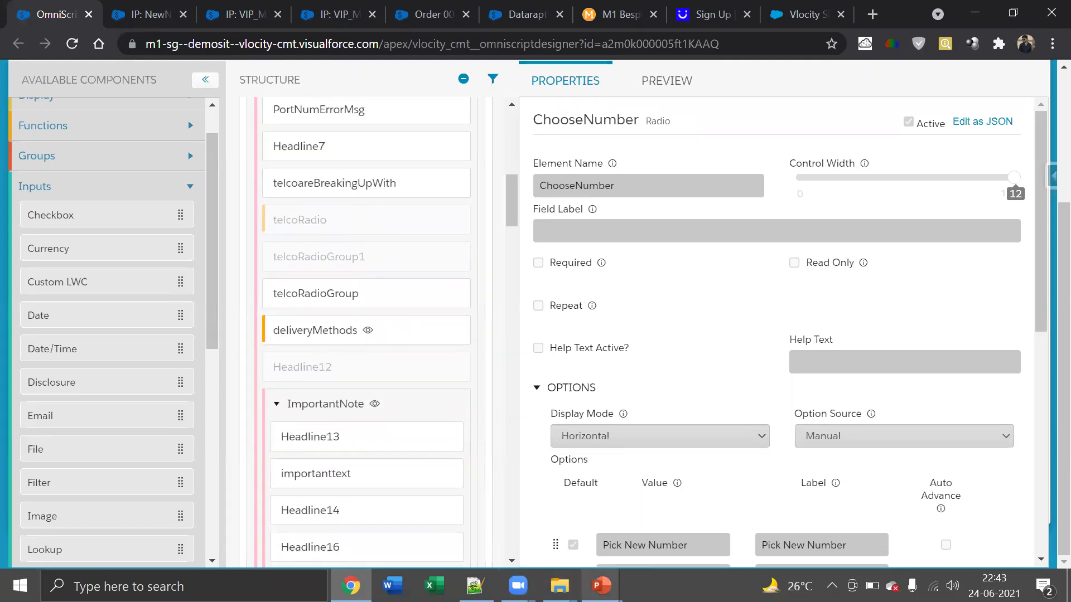
- Show the Vlocity Components slide in the PowerPoint slide show, then return to ChooseNumberBlock in the OmniScript Designer
left_click(601, 586)
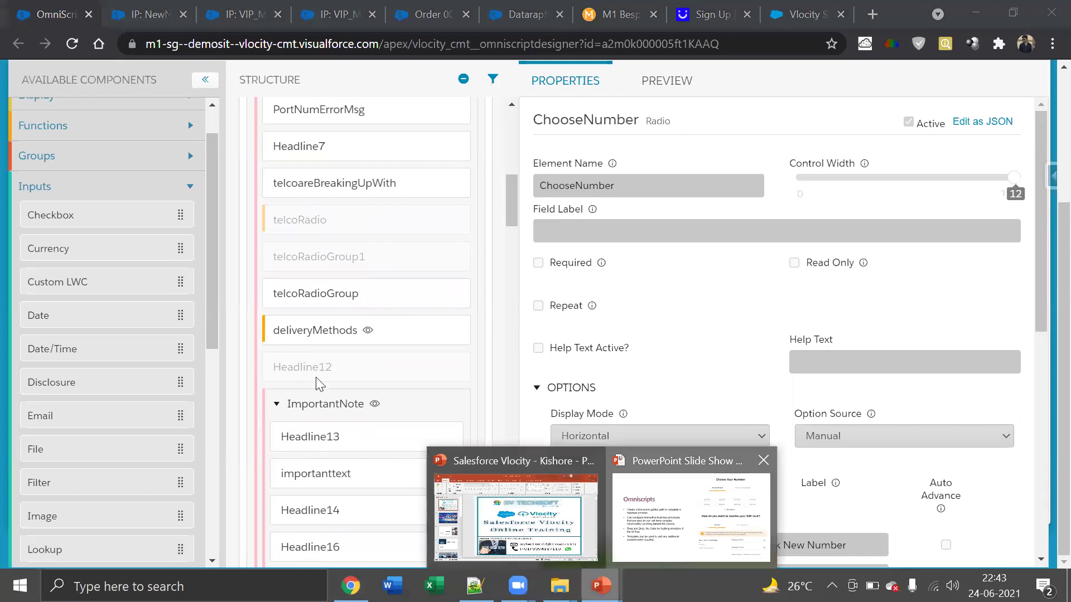
left_click(691, 517)
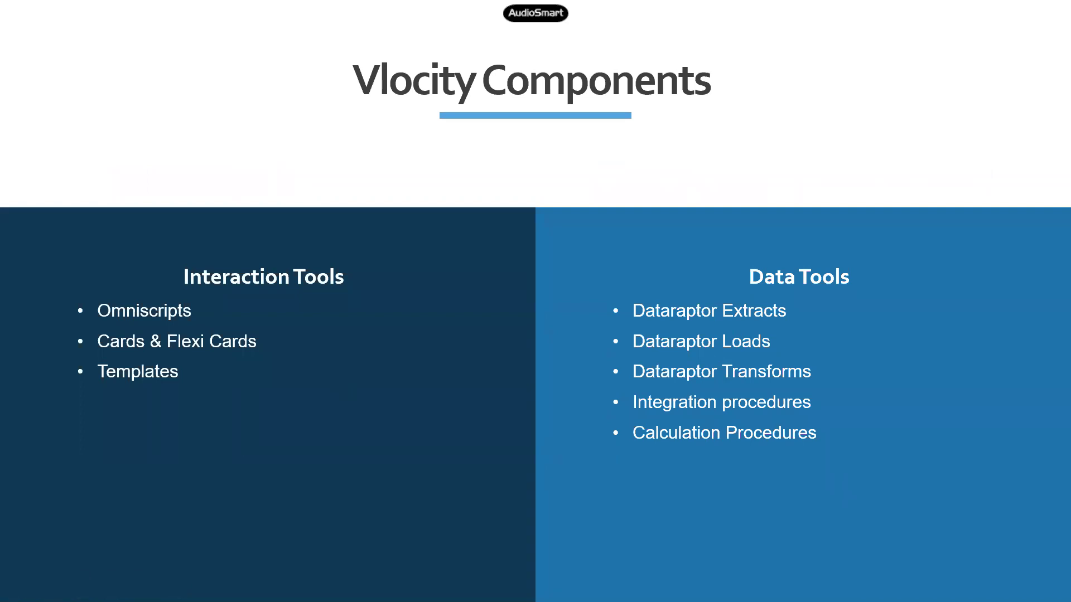
key("alt+Tab")
scroll(338, 298, "up", 1)
scroll(339, 298, "up", 5)
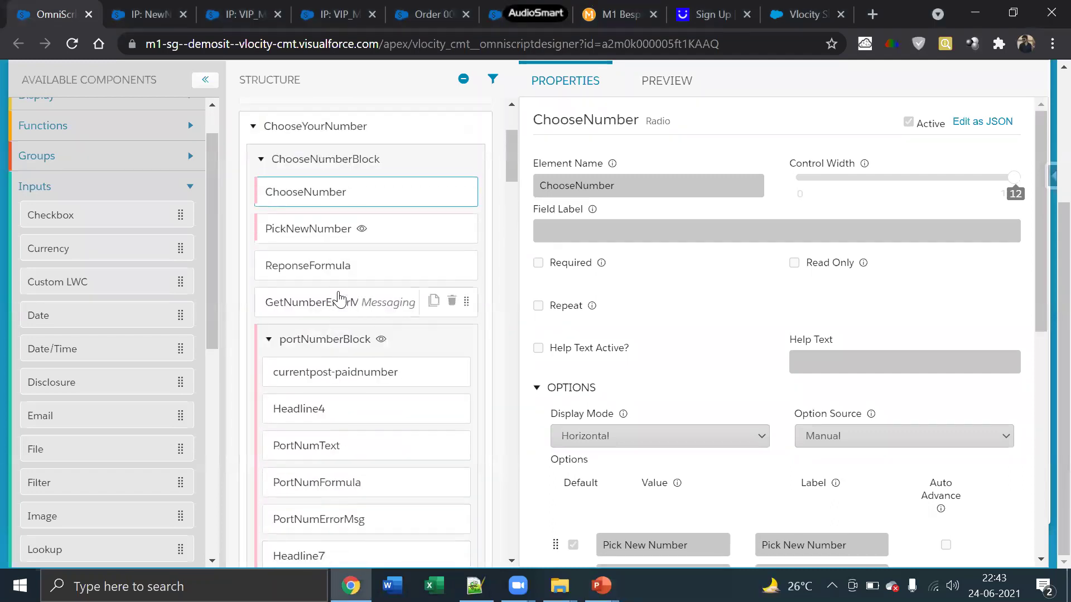
- Preview Keep My Existing Number and Pick New Number, then inspect the options in the ChooseNumber properties
scroll(339, 298, "up", 1)
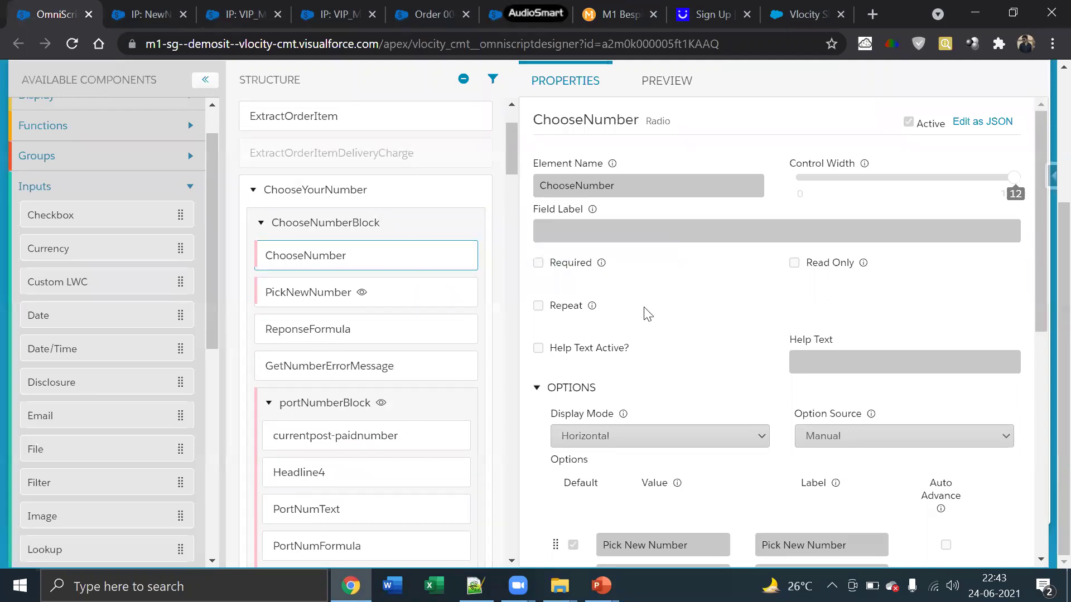
scroll(644, 310, "up", 2)
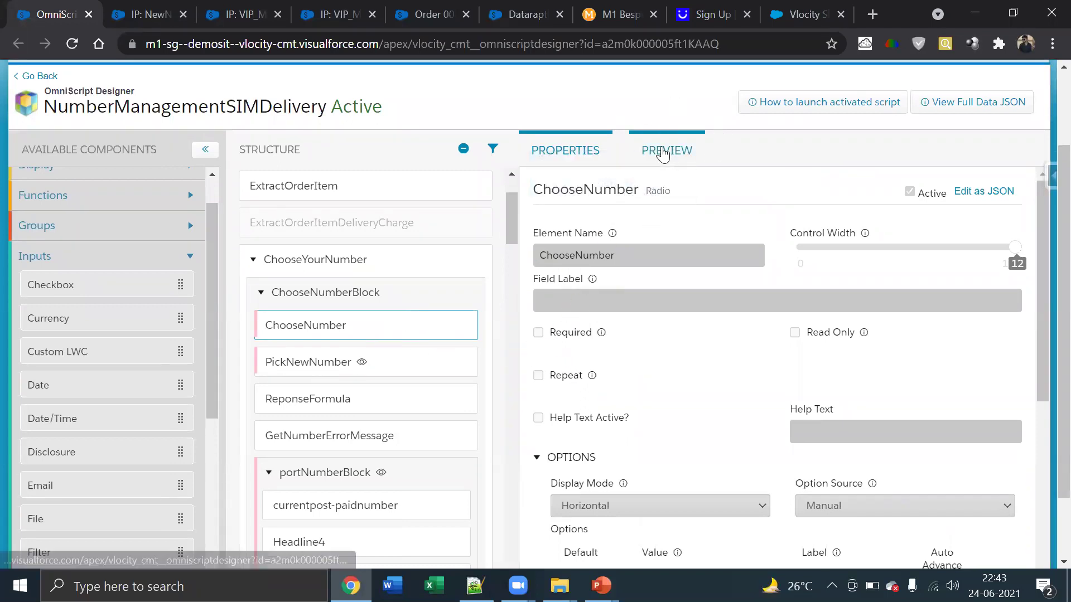
left_click(663, 149)
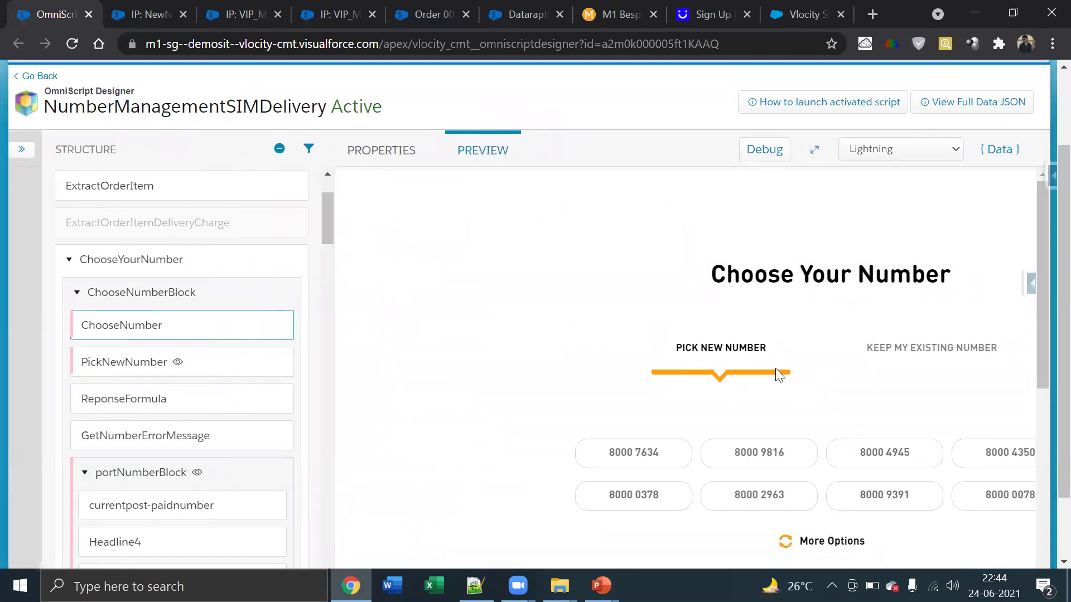
left_click(888, 354)
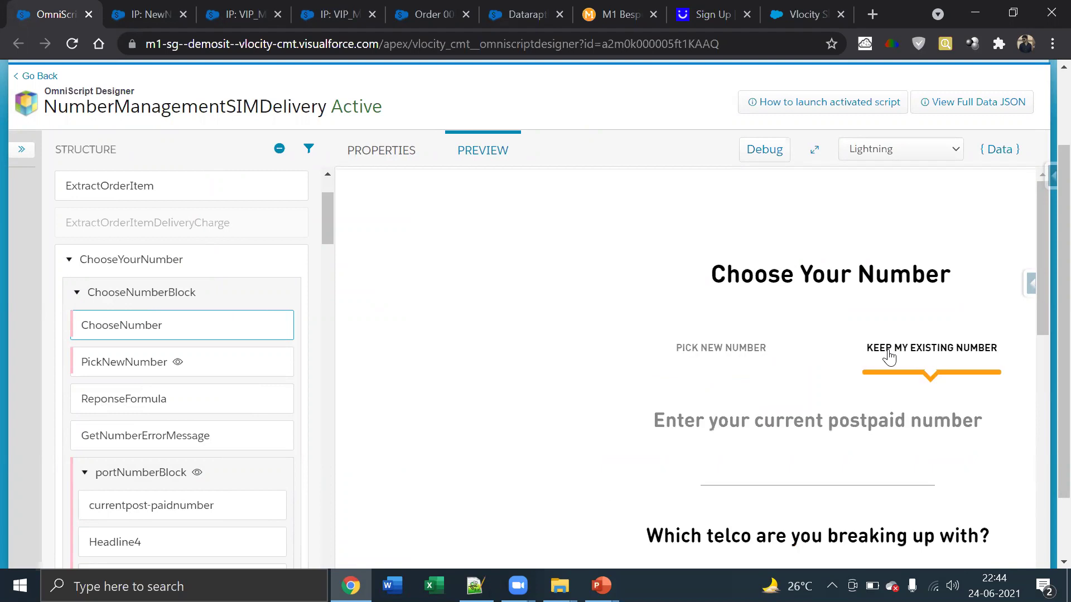
left_click(754, 349)
left_click(382, 151)
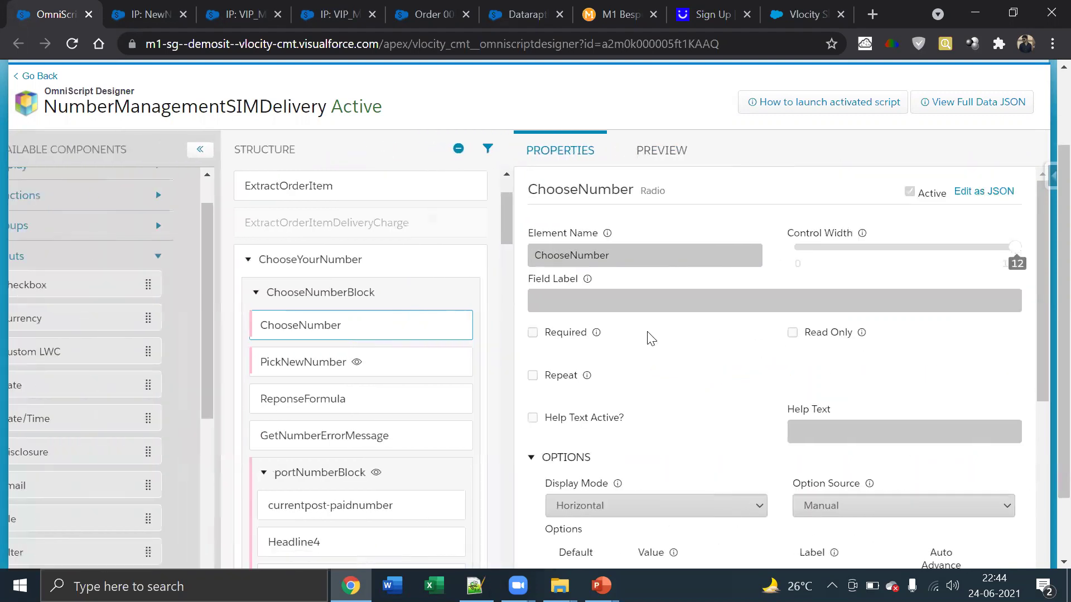
scroll(681, 403, "down", 3)
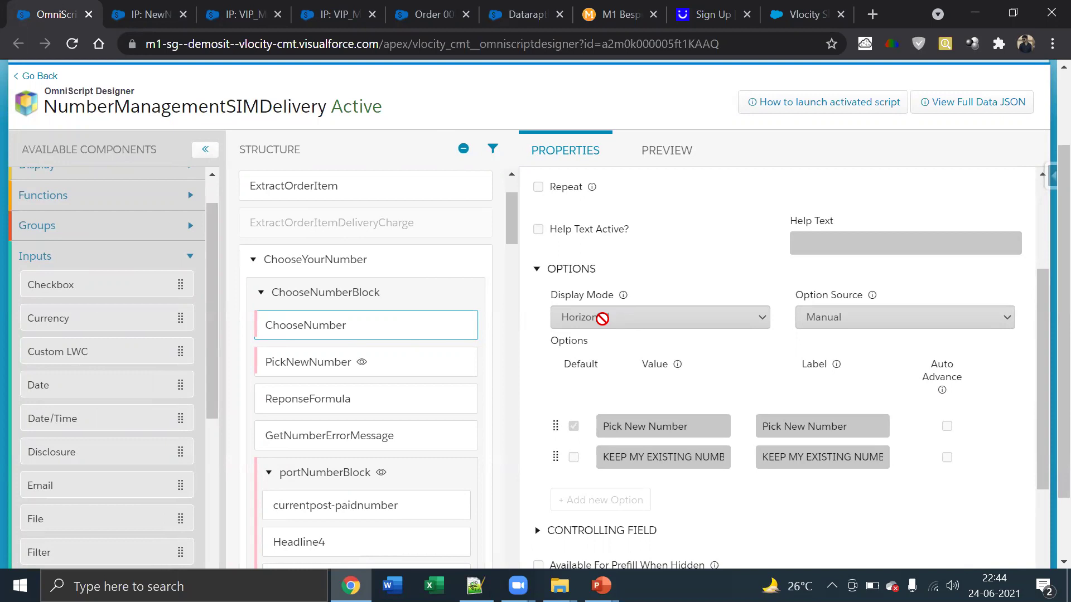
- Check the two number choices in the preview against the option values, labels and default in the ChooseNumber properties
left_click(658, 149)
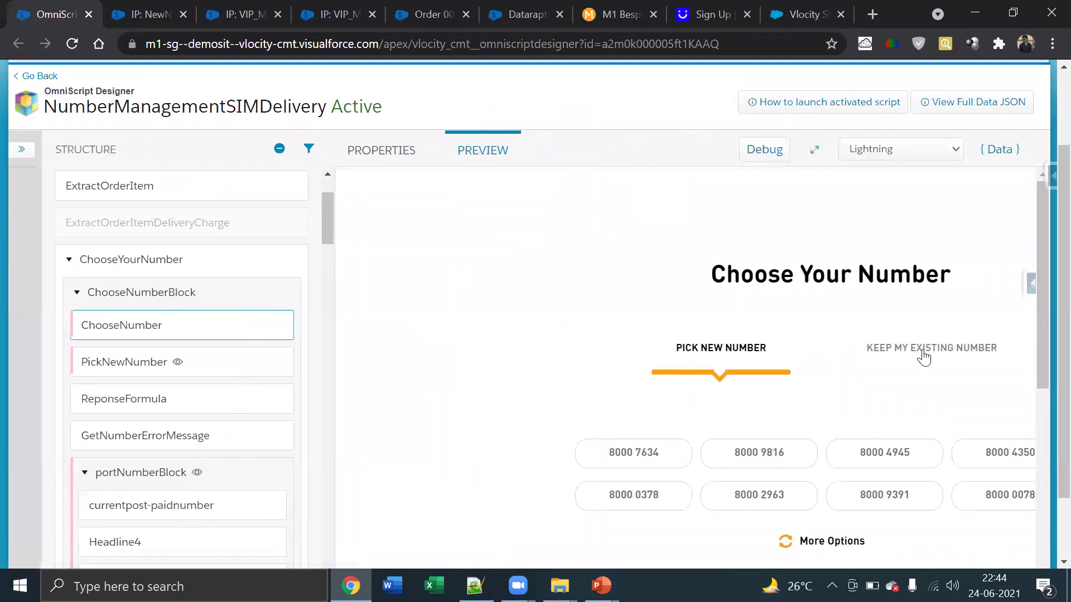
left_click(383, 159)
scroll(697, 407, "down", 2)
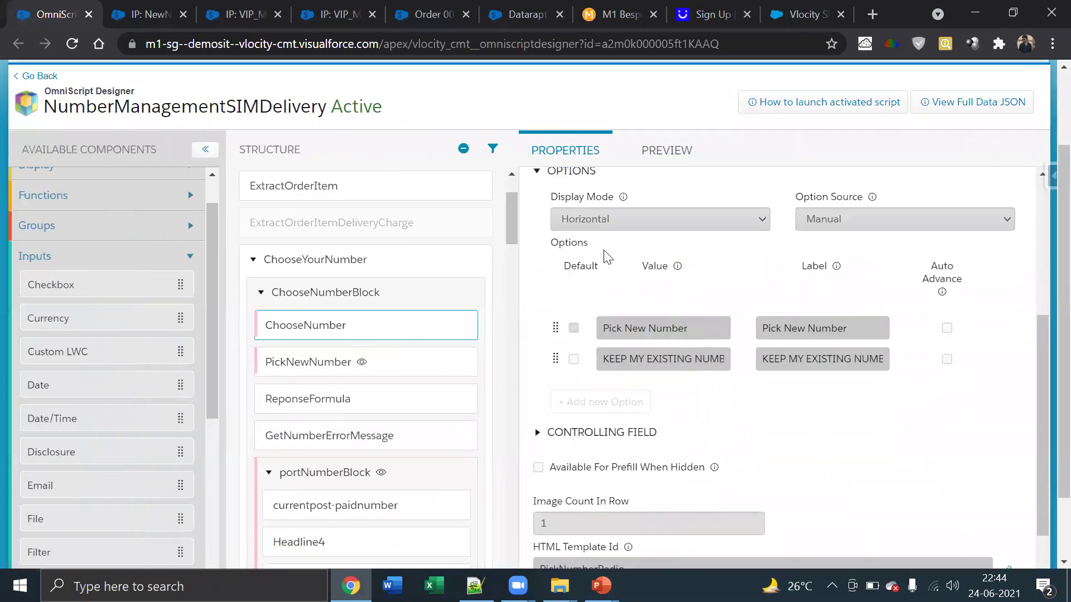
scroll(690, 361, "down", 1)
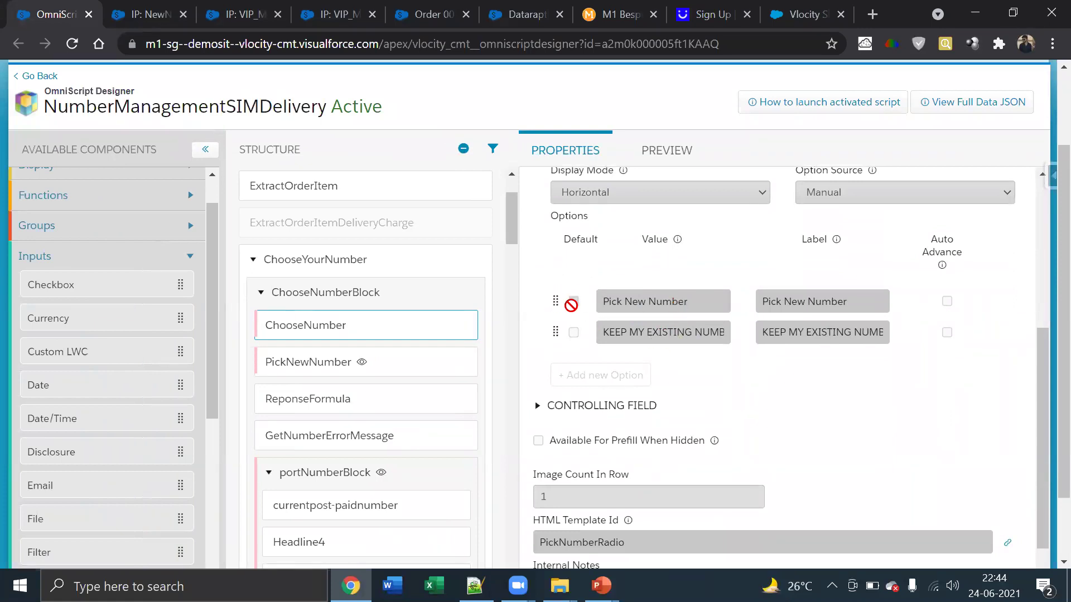
- Alternate between preview and ChooseNumber properties, selecting Keep My Existing Number in the preview to compare it with its configured option
left_click(664, 152)
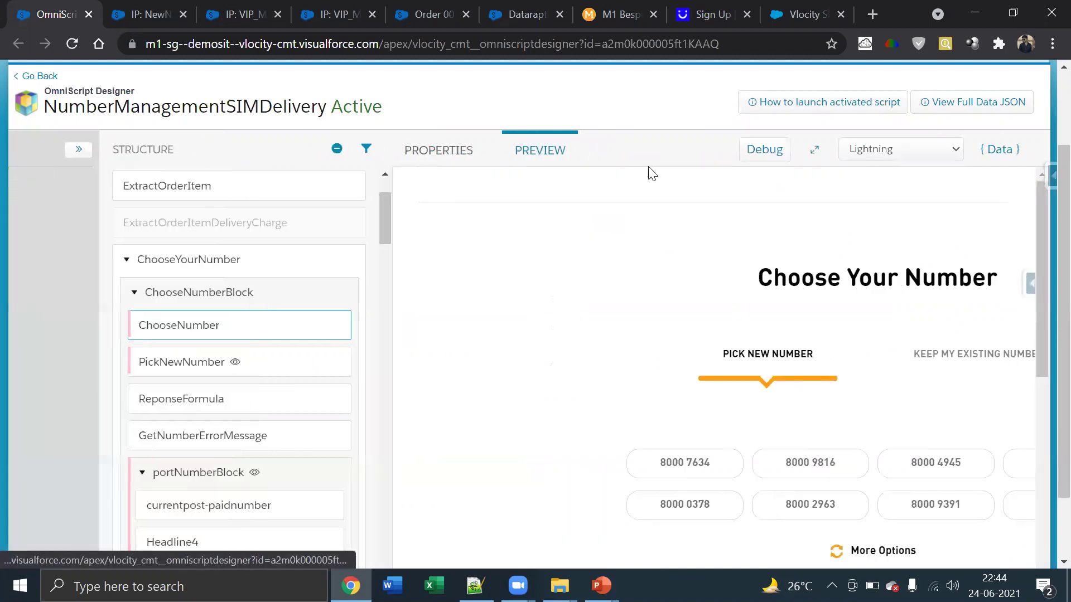
left_click(390, 148)
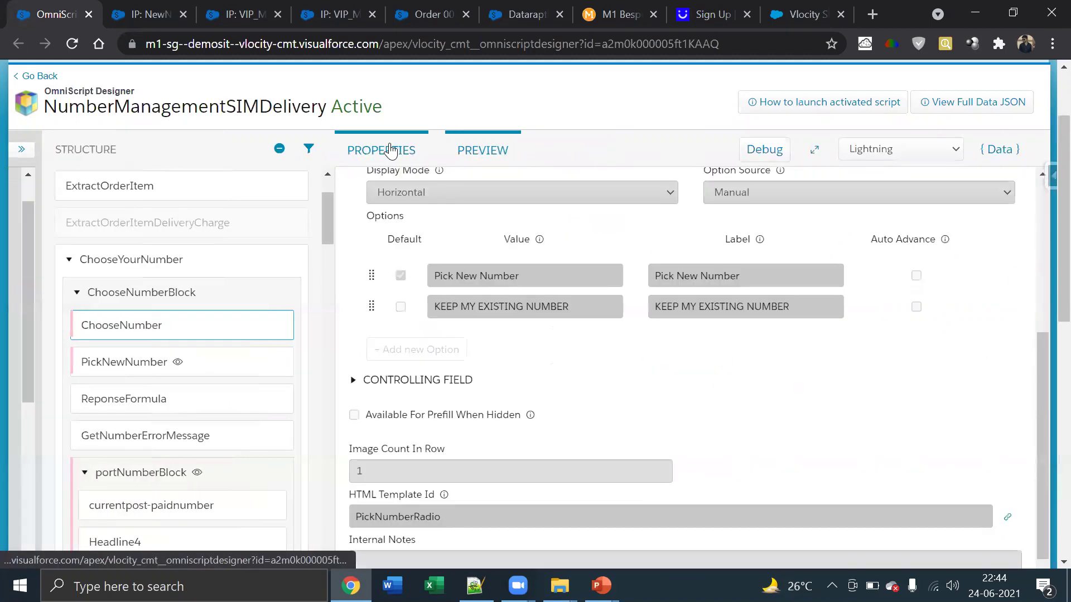
mouse_move(941, 266)
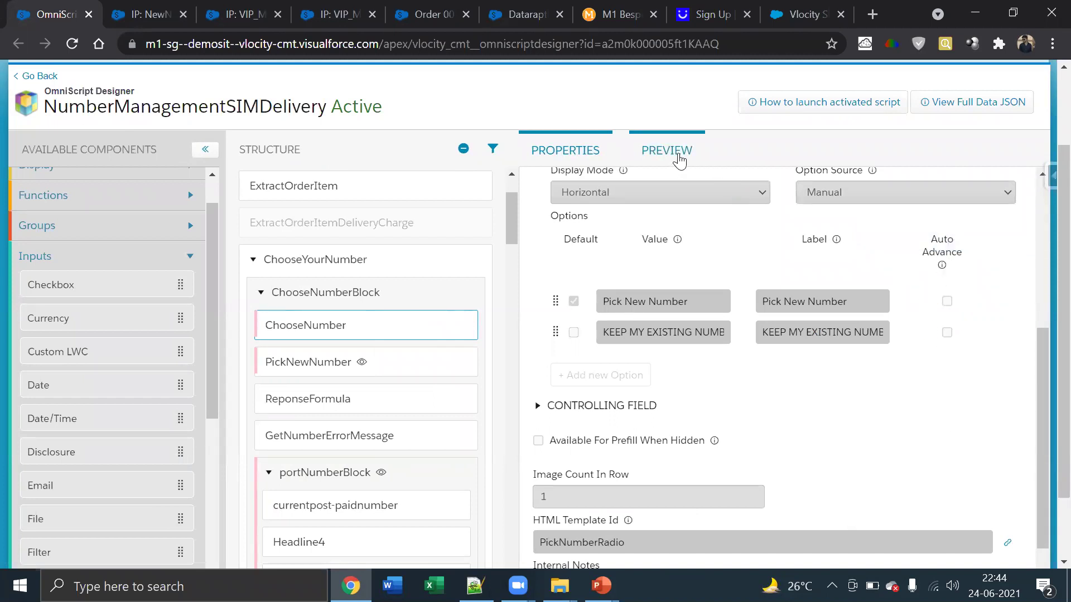
left_click(674, 154)
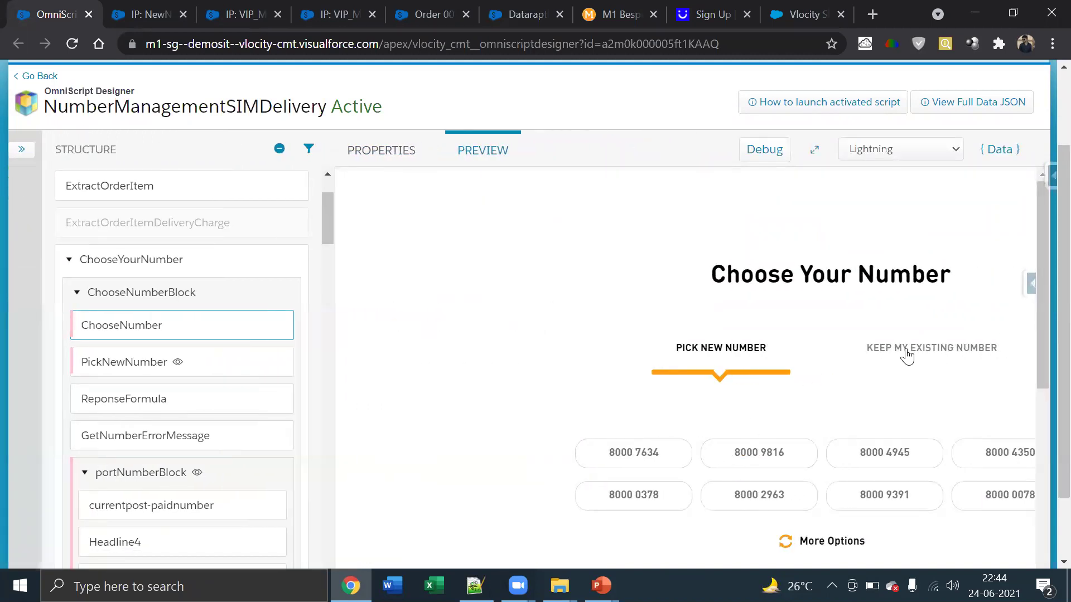
left_click(906, 354)
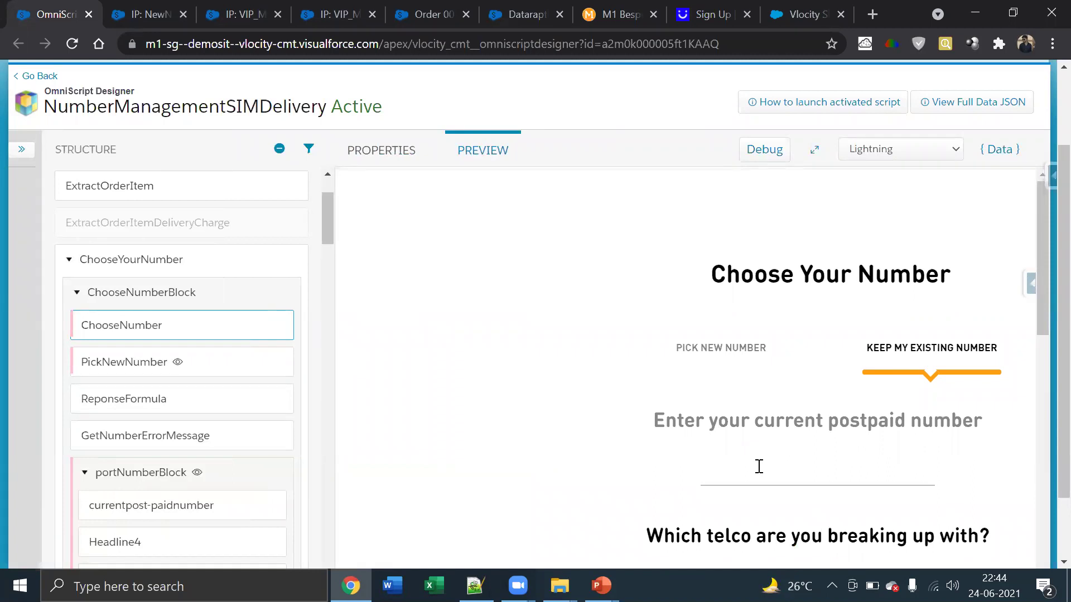
left_click(371, 149)
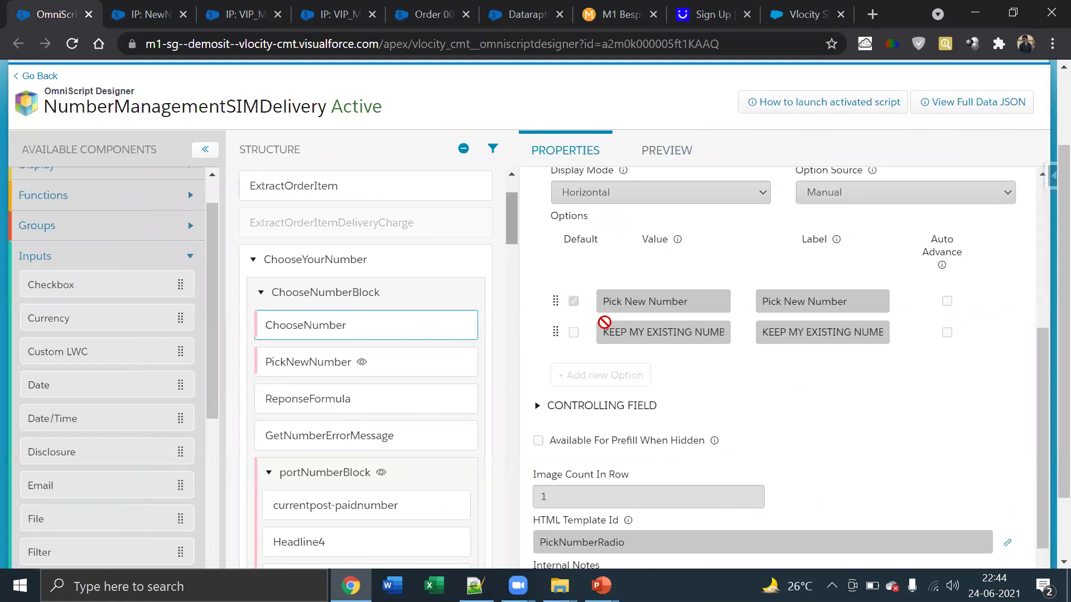
- Examine the ChooseNumber properties from the options down to HTML Template Id and the conditional view
scroll(653, 357, "down", 1)
scroll(656, 358, "down", 1)
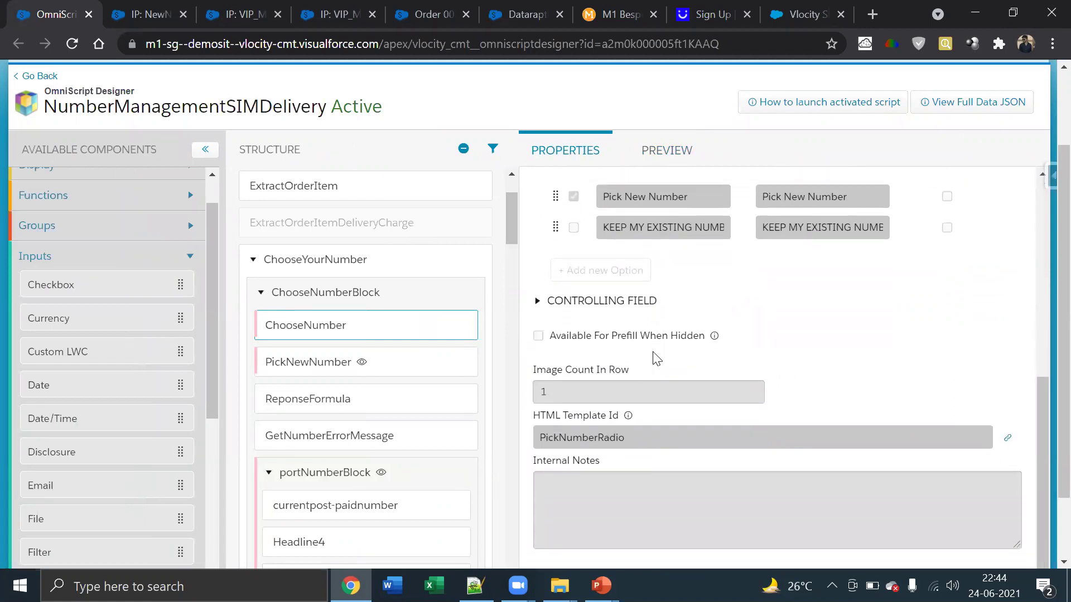
mouse_move(713, 336)
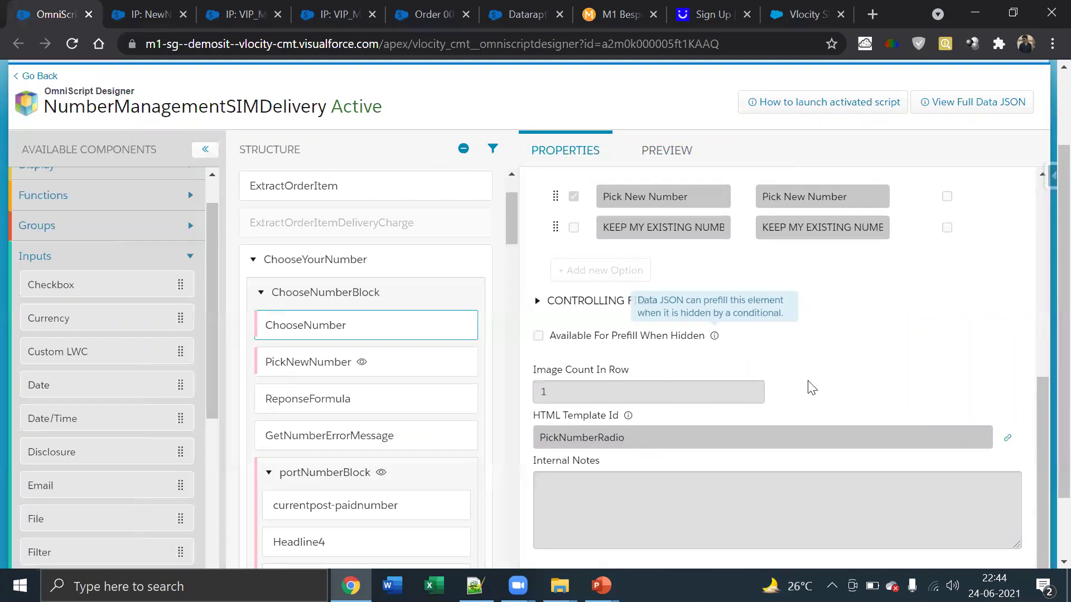
scroll(810, 385, "down", 1)
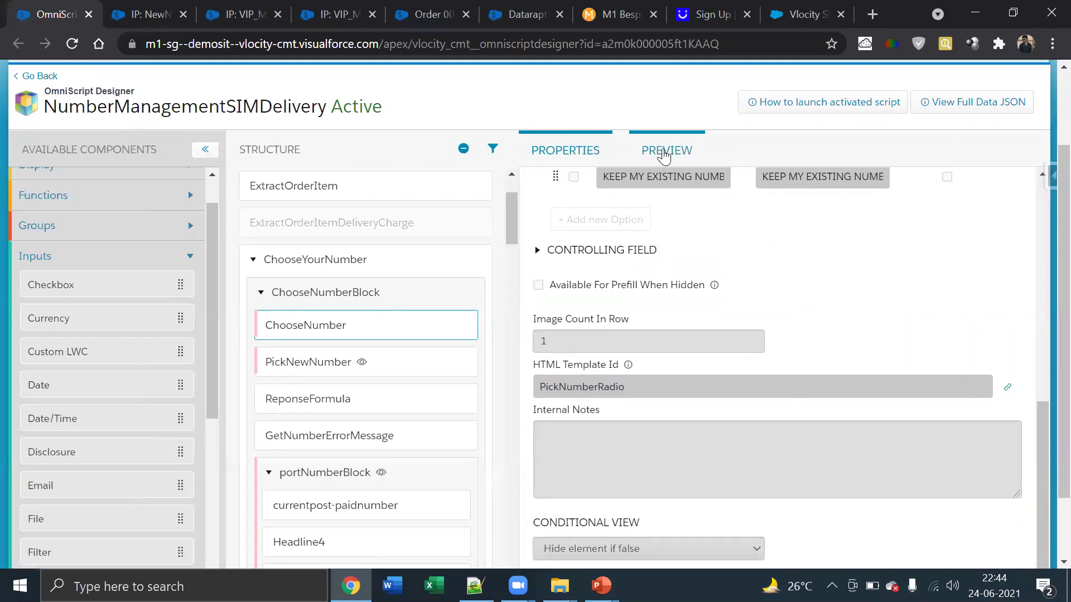
- Alternate between the Choose Your Number preview and the ChooseNumber properties to relate the choice styling to its settings
left_click(663, 154)
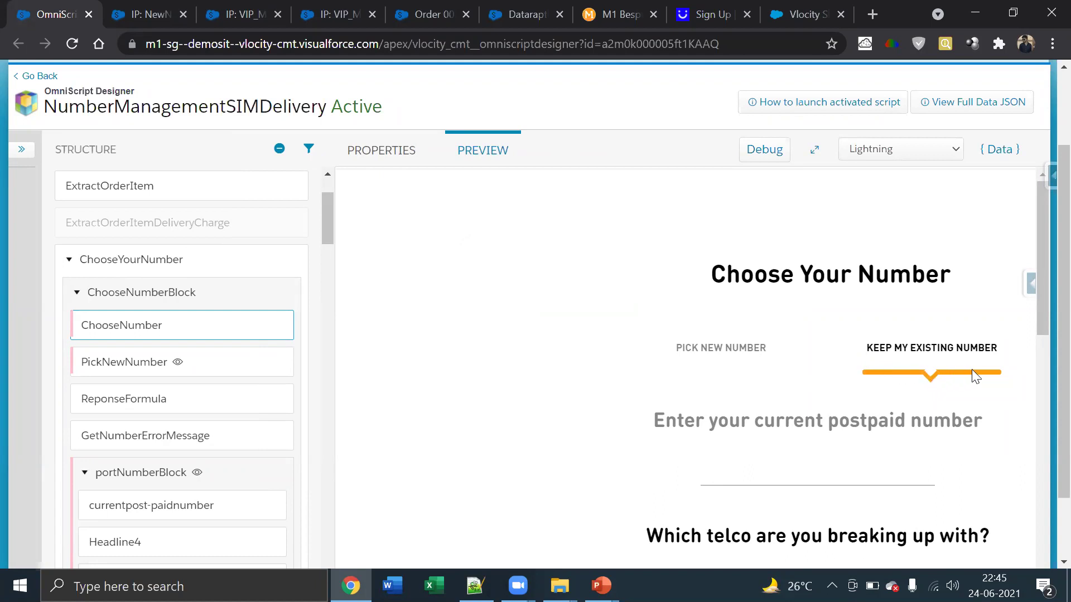
left_click(390, 156)
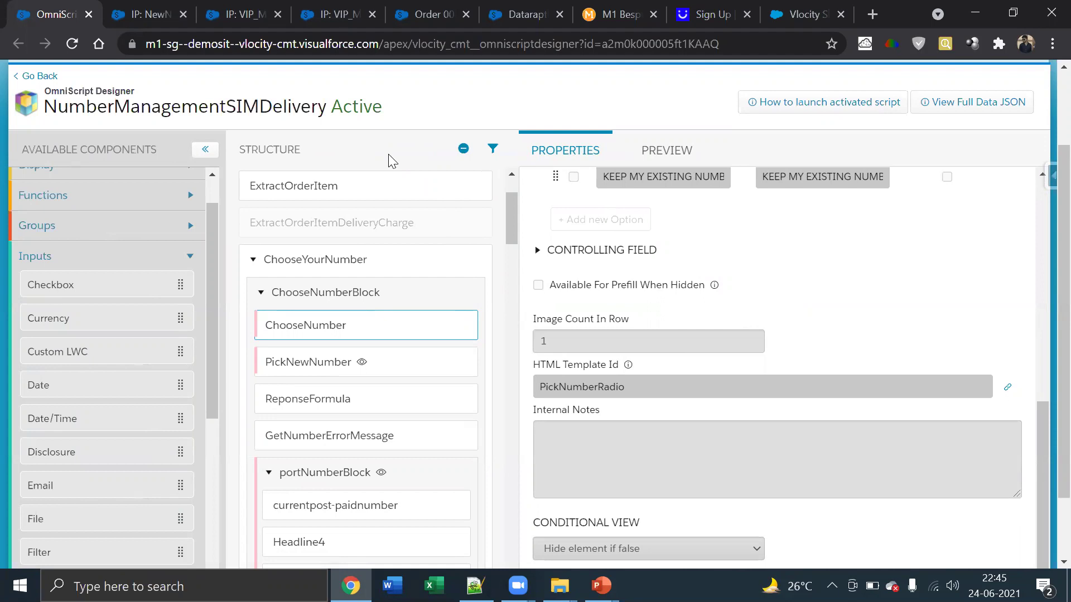
scroll(388, 154, "up", 2)
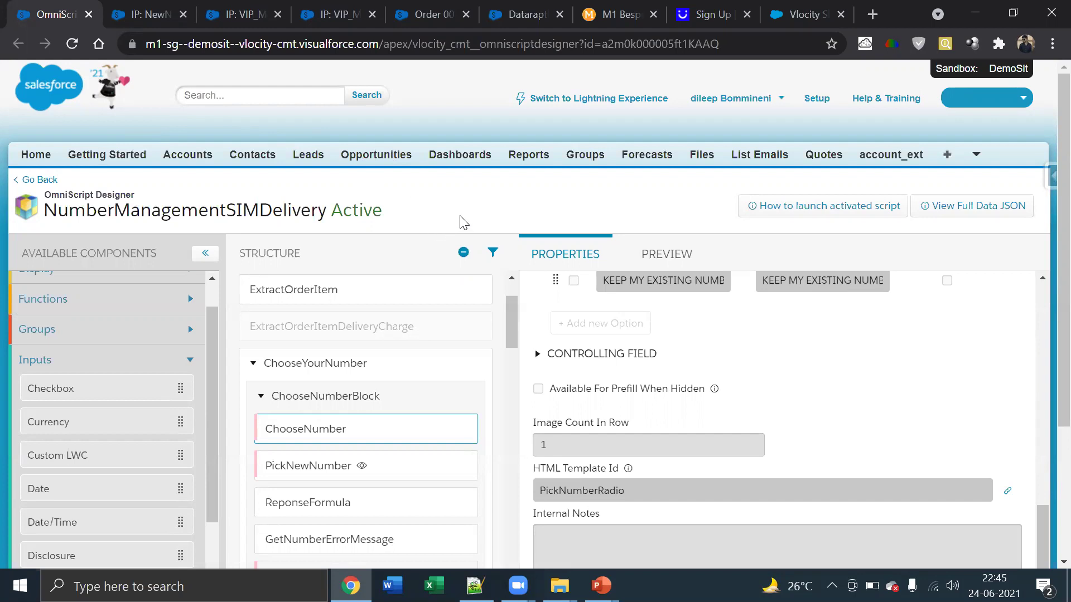
left_click(681, 262)
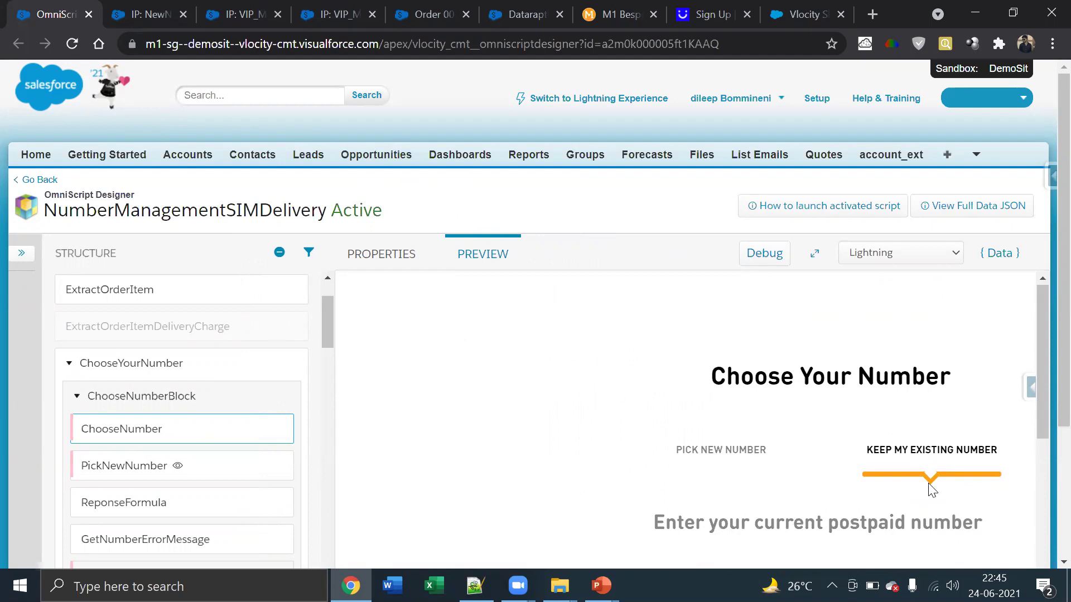
left_click(380, 253)
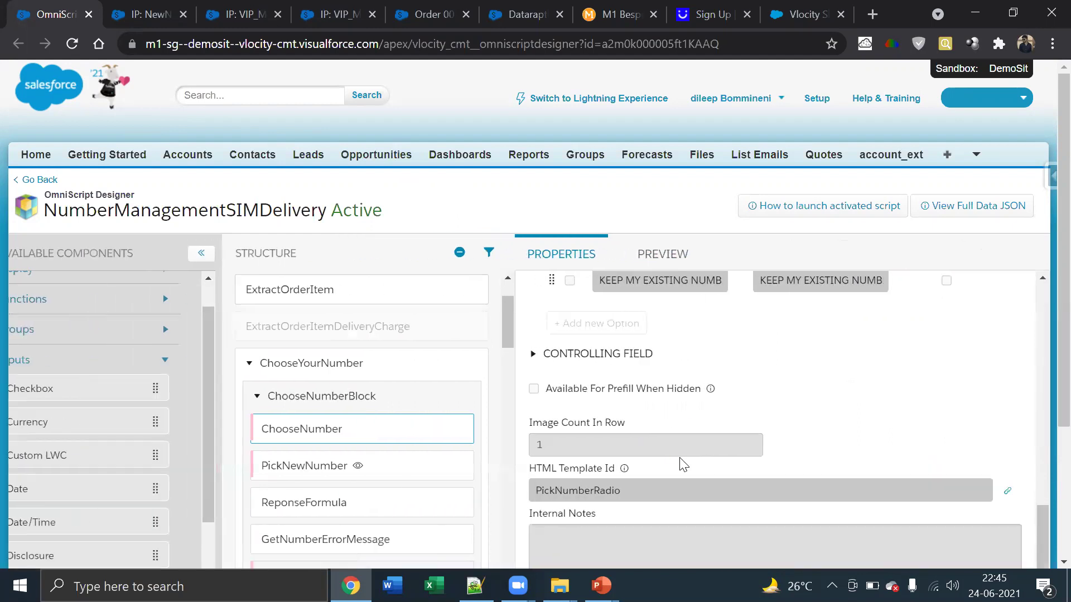
- Highlight the PickNumberRadio template ID in the ChooseNumber properties, and show the Vlocity Components slide before returning to the designer
scroll(683, 464, "down", 2)
double_click(556, 404)
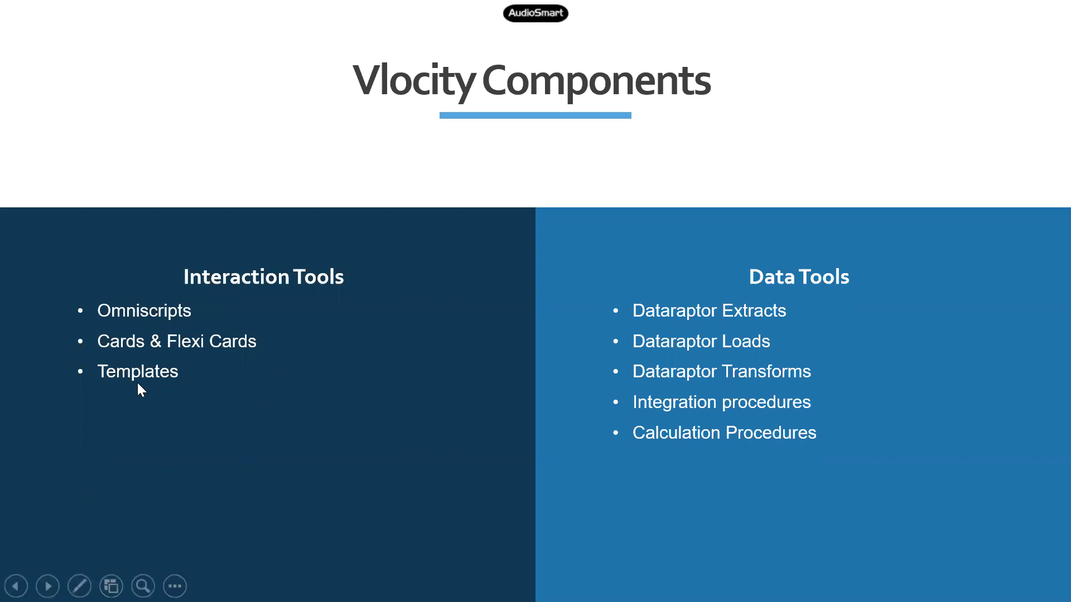
key("alt+Tab")
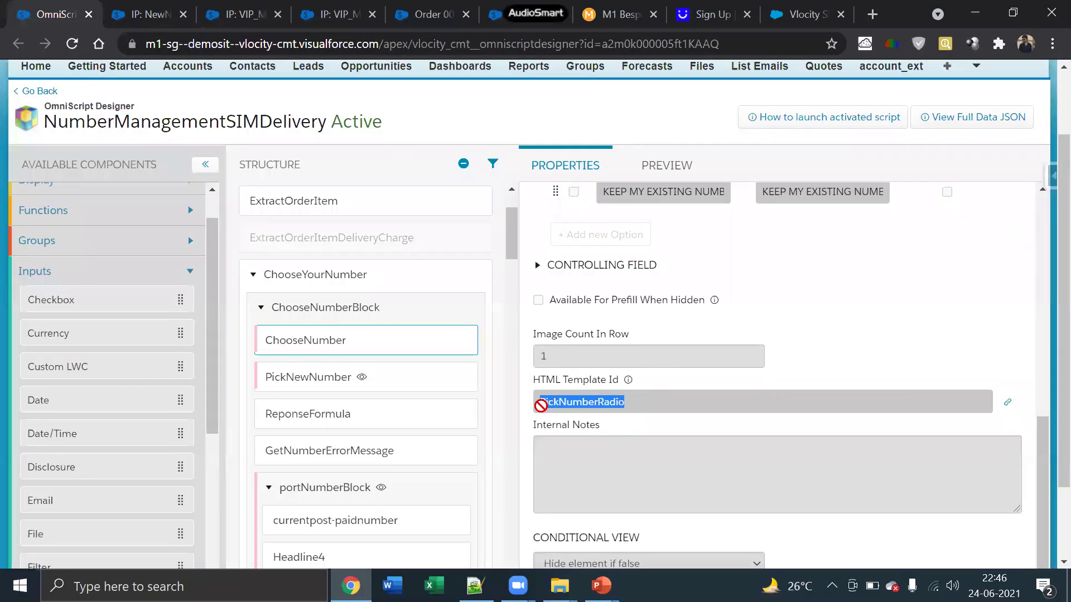
left_click(548, 402)
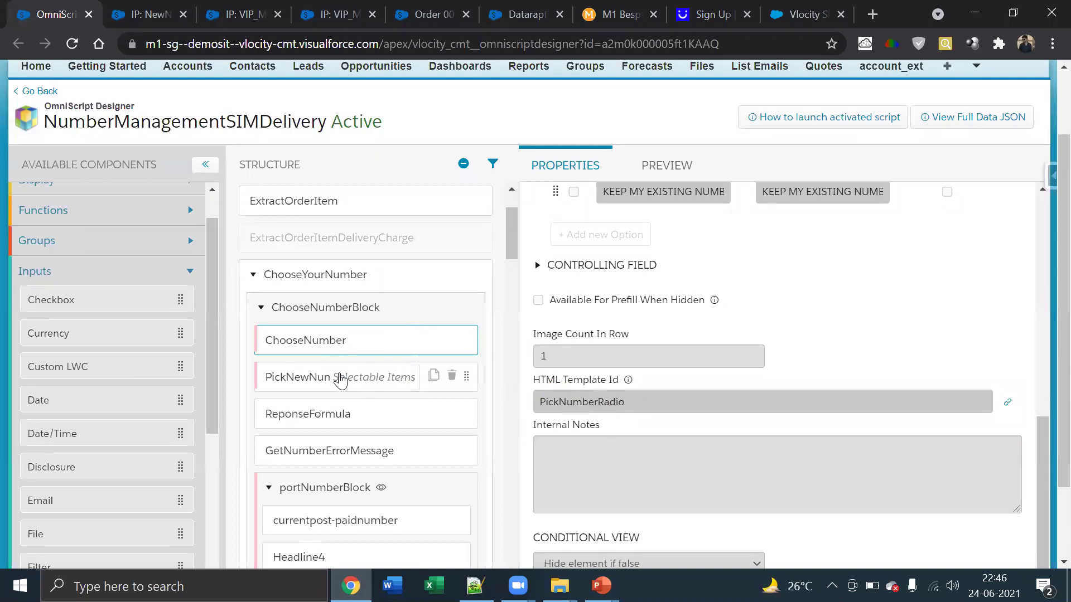
- Compare the HTML Template Id field of ReponseFormula with the one of ChooseNumber
left_click(341, 378)
left_click(342, 417)
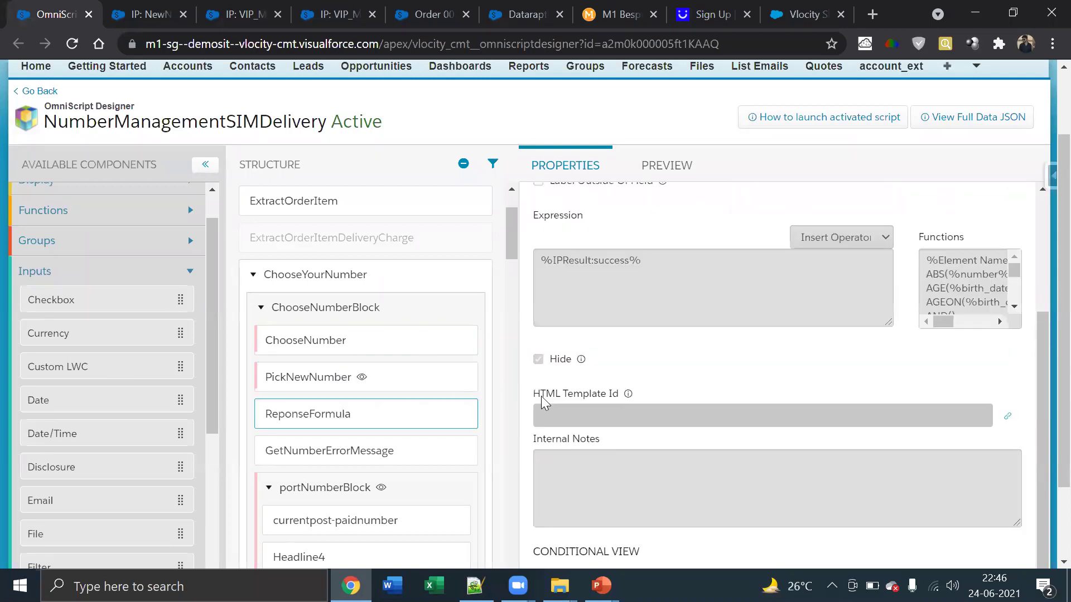
left_click_drag(535, 399, 612, 403)
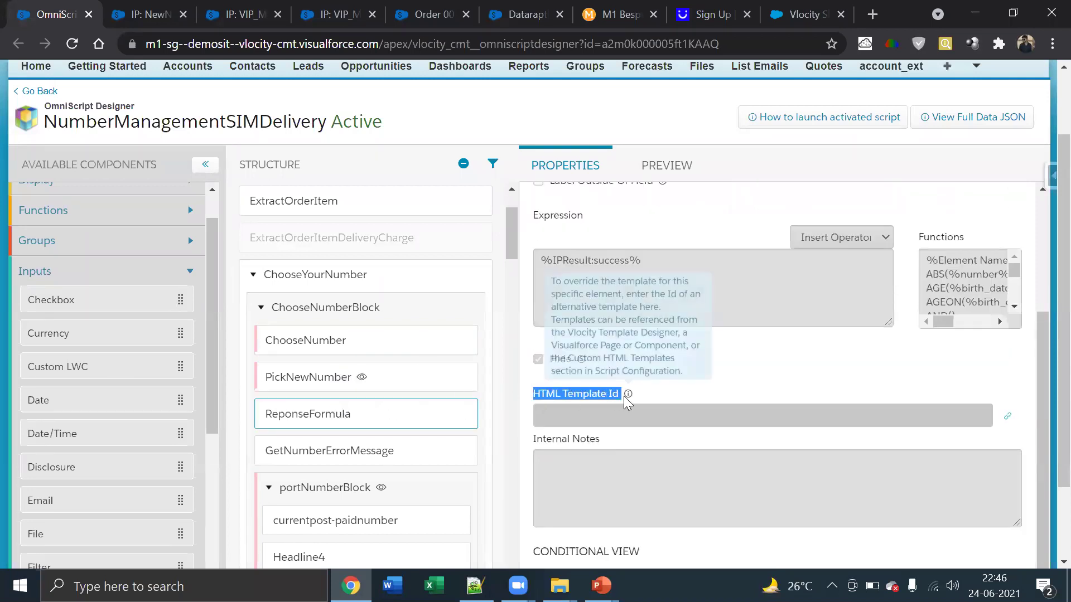
left_click(411, 351)
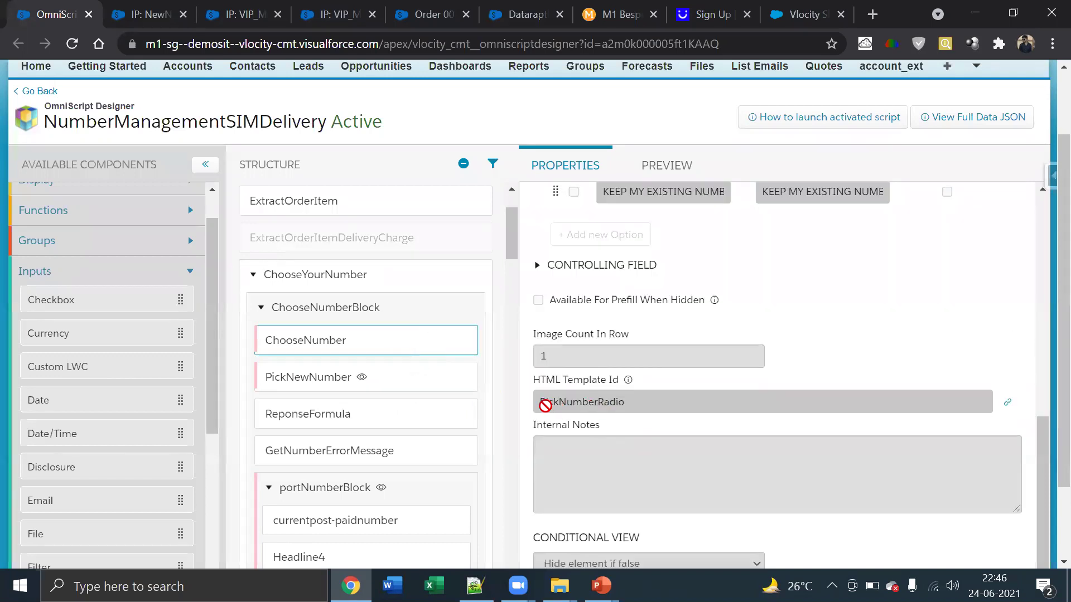
left_click_drag(544, 403, 635, 407)
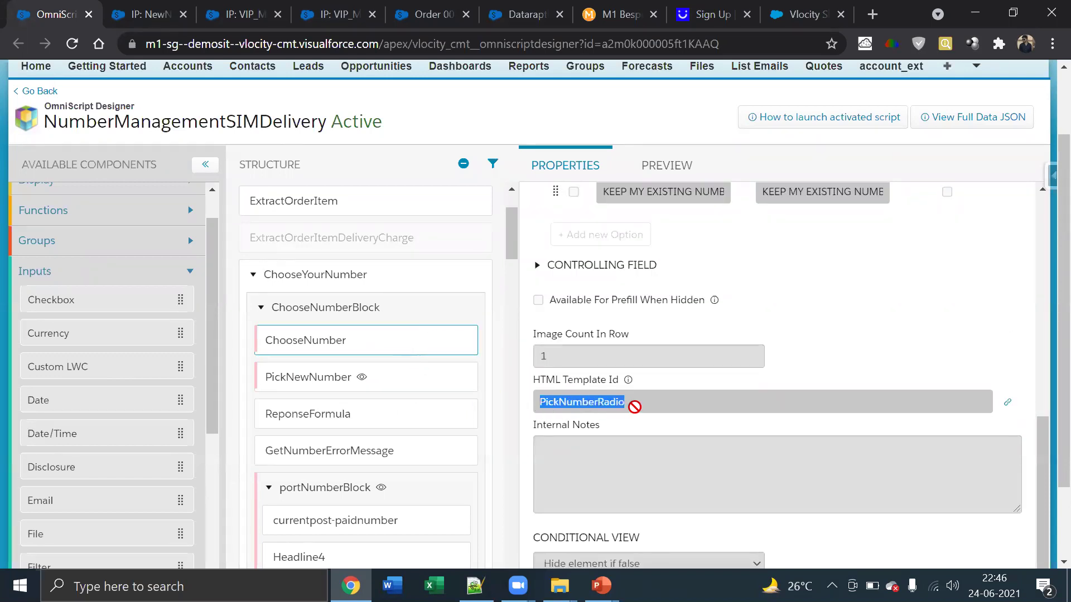
left_click(608, 428)
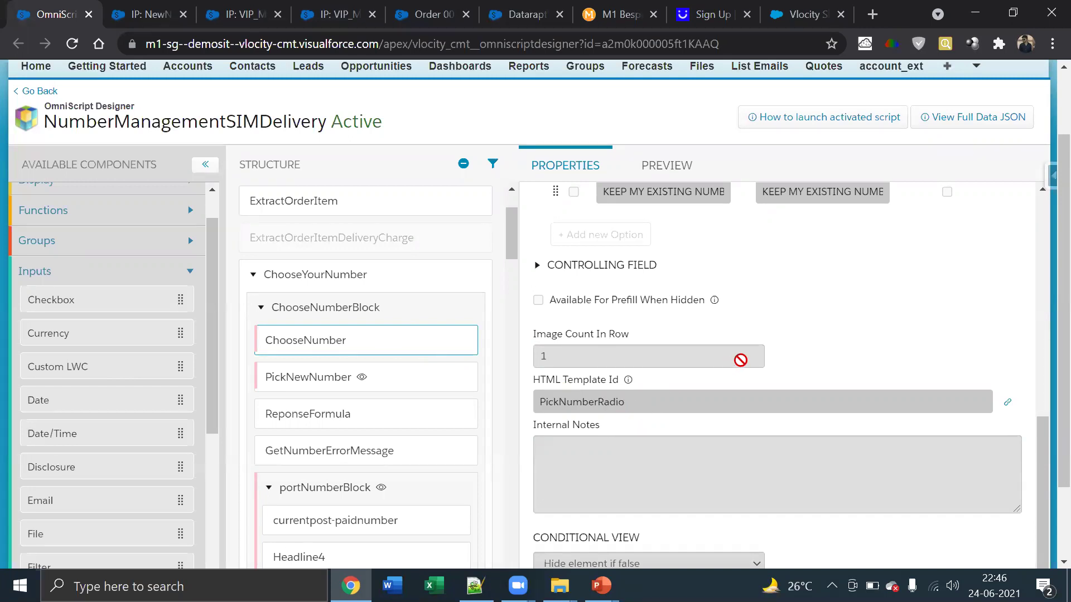
- Show the Vlocity Components slide, then look through the NumberManagementSIMDelivery structure down to the billing and shipping address blocks
key("alt+Tab")
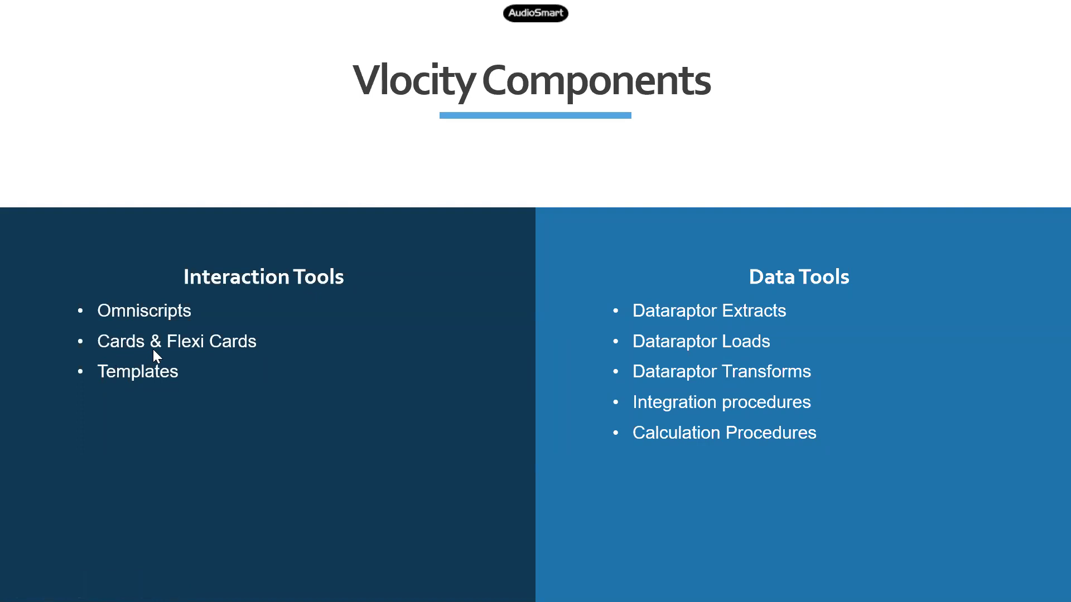
key("alt+Tab")
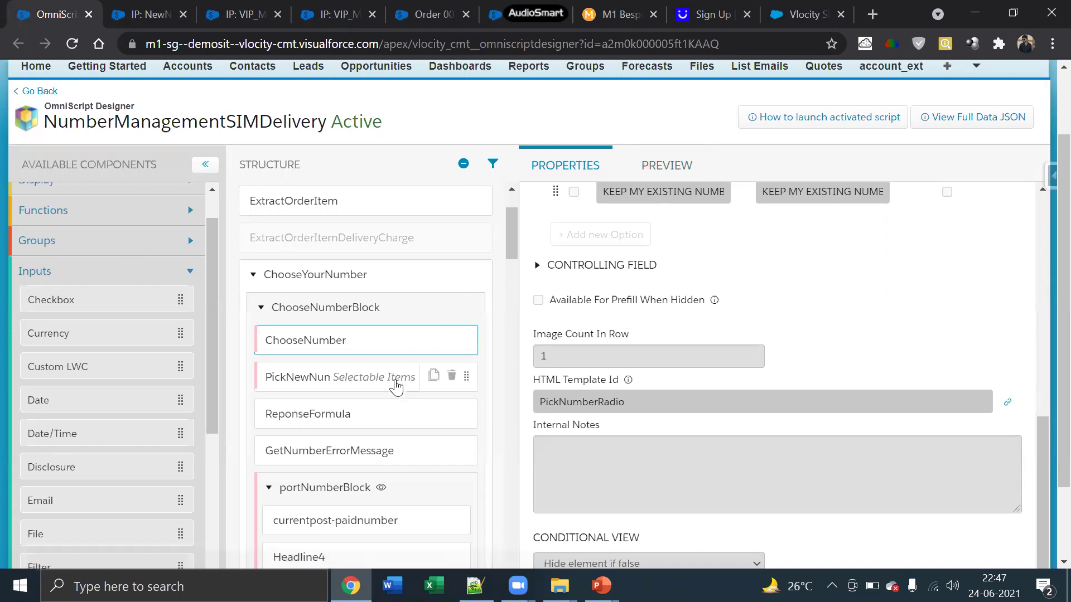
scroll(396, 387, "down", 15)
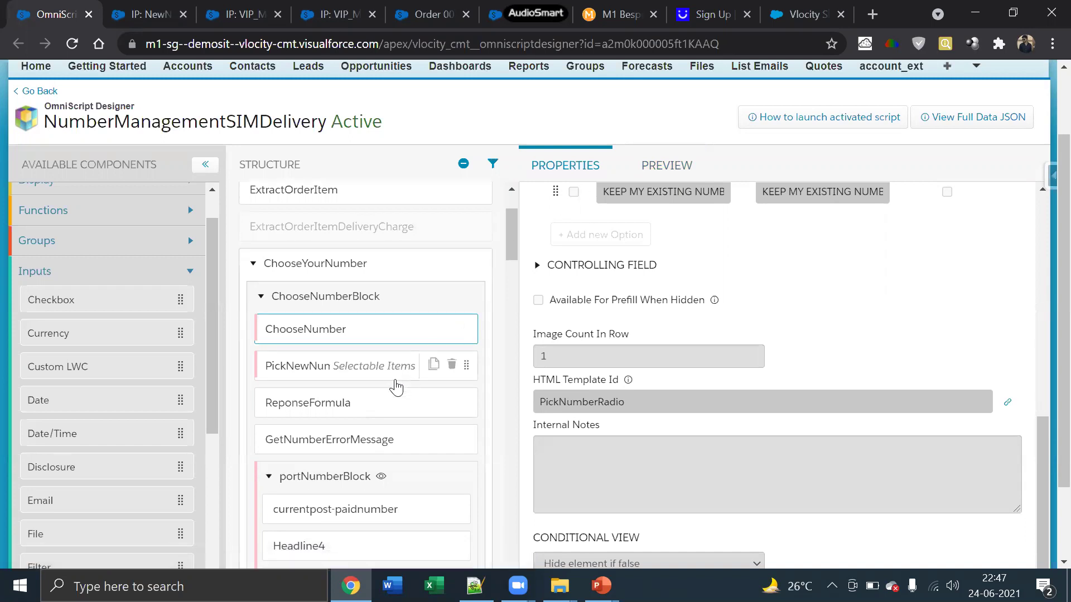
scroll(396, 386, "down", 10)
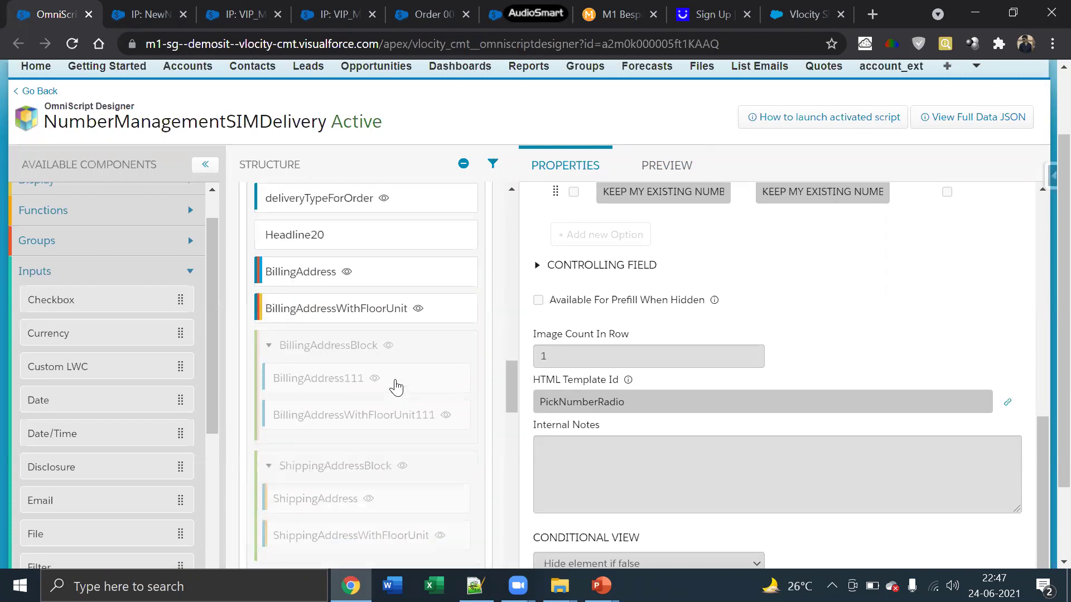
scroll(329, 313, "up", 20)
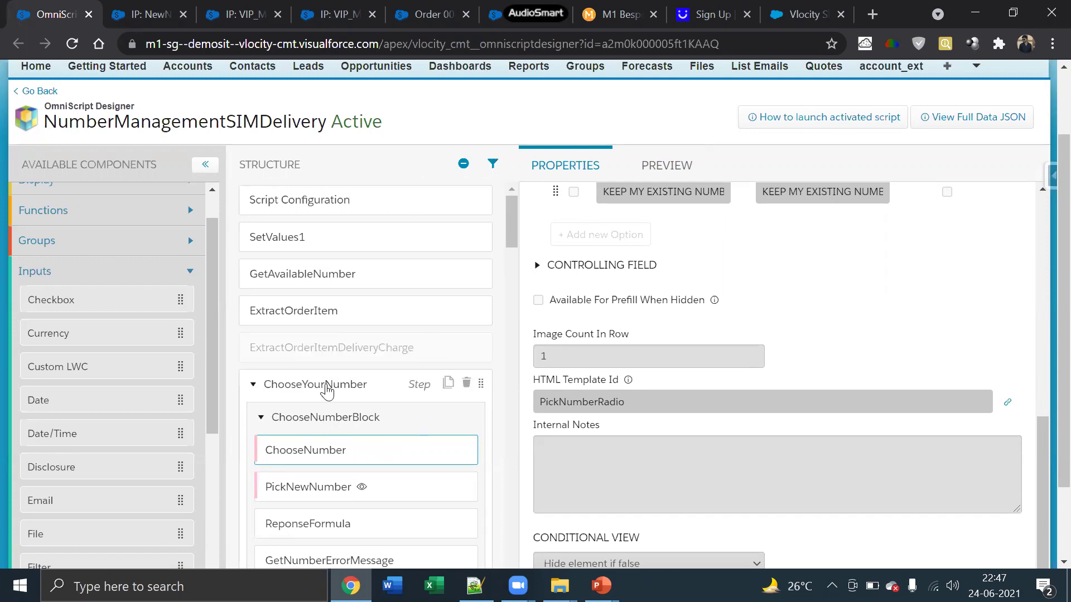
- Bring the PowerPoint slide show with the Vlocity Components slide to the front, then return to the OmniScript Designer in Chrome
mouse_move(601, 586)
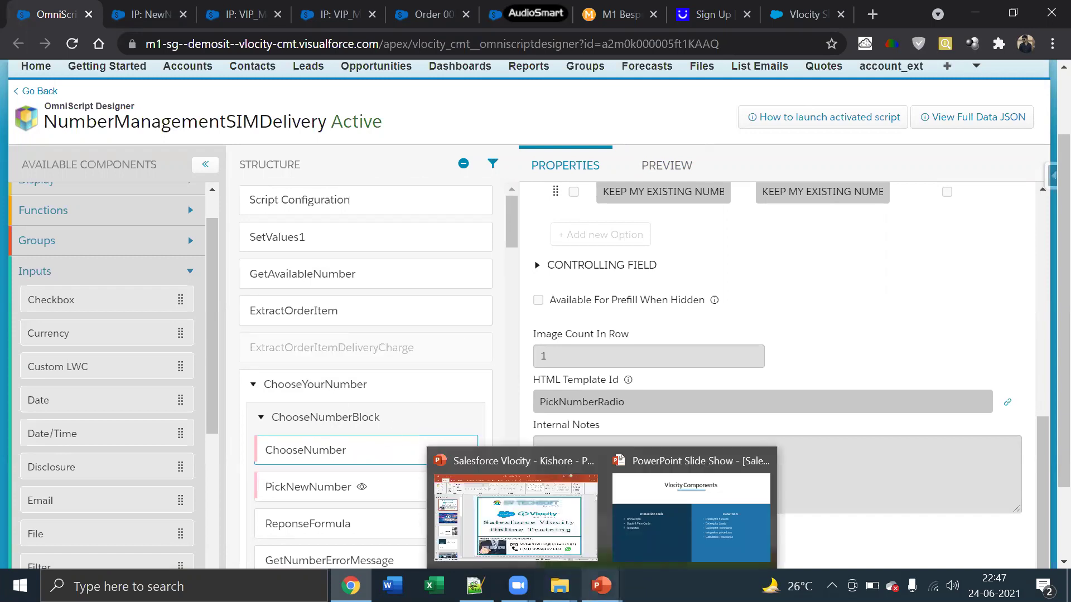
left_click(650, 559)
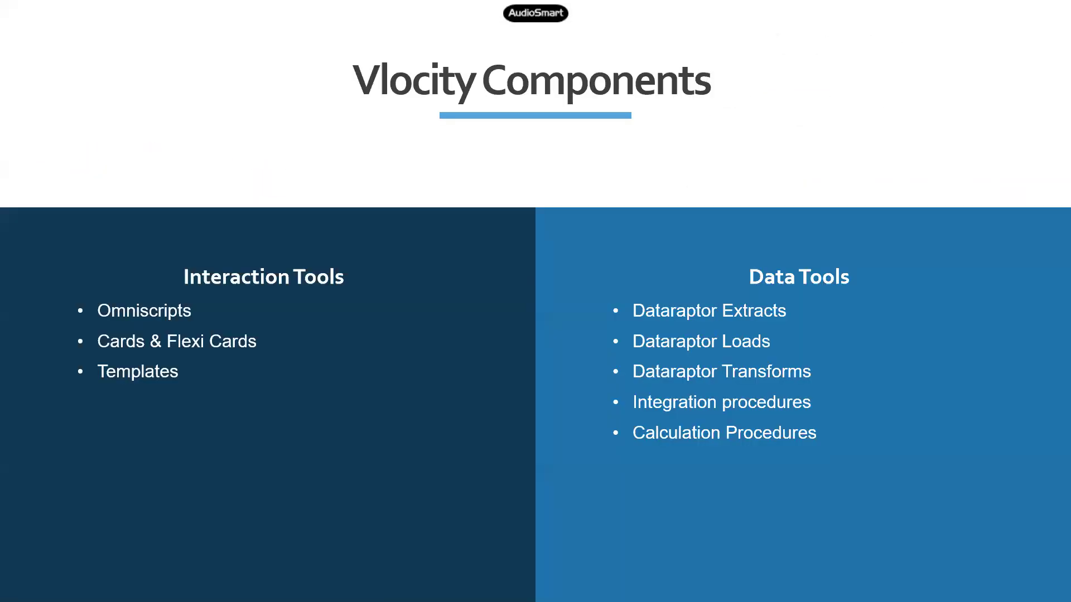
key("alt+Tab")
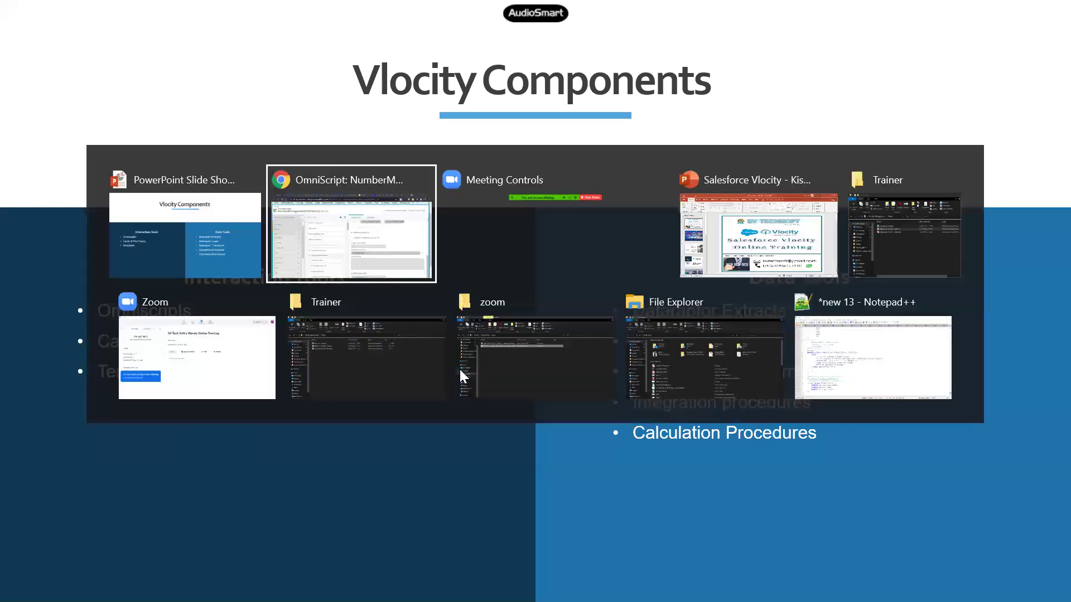
- Open Salesforce's All Tabs list in a new browser tab, find "templates" in it and open Vlocity Templates
scroll(430, 101, "up", 2)
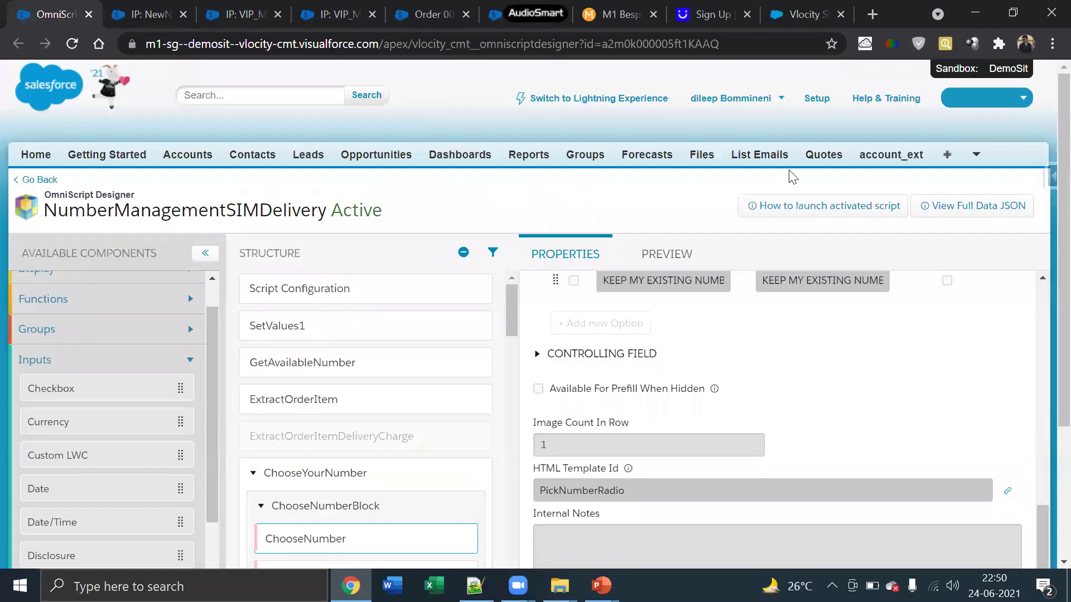
middle_click(947, 156)
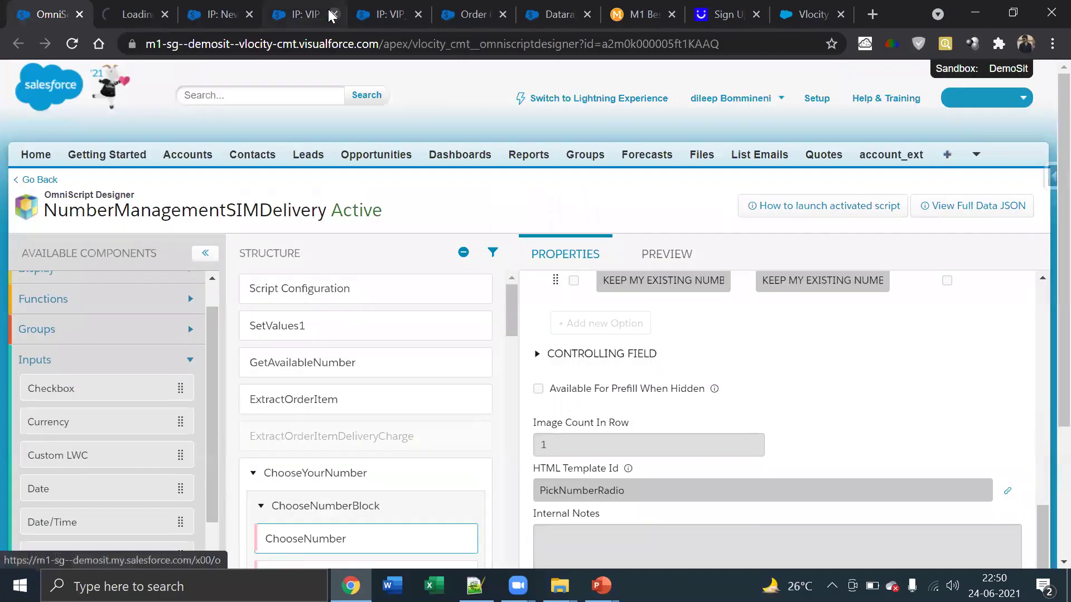
left_click(139, 21)
key("ctrl+f")
type("templ")
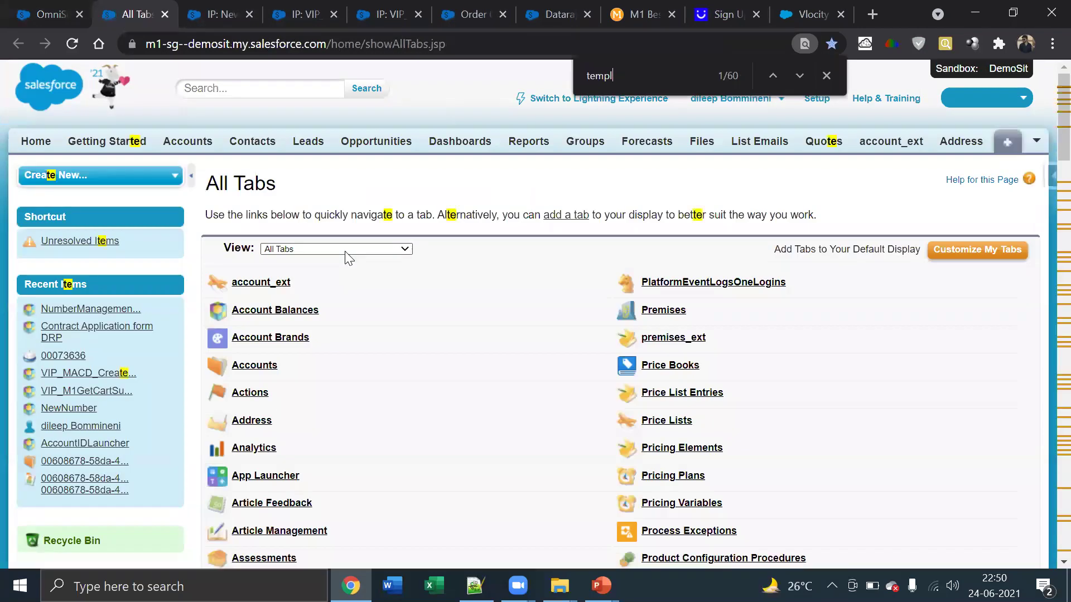
type("ates")
key("Return")
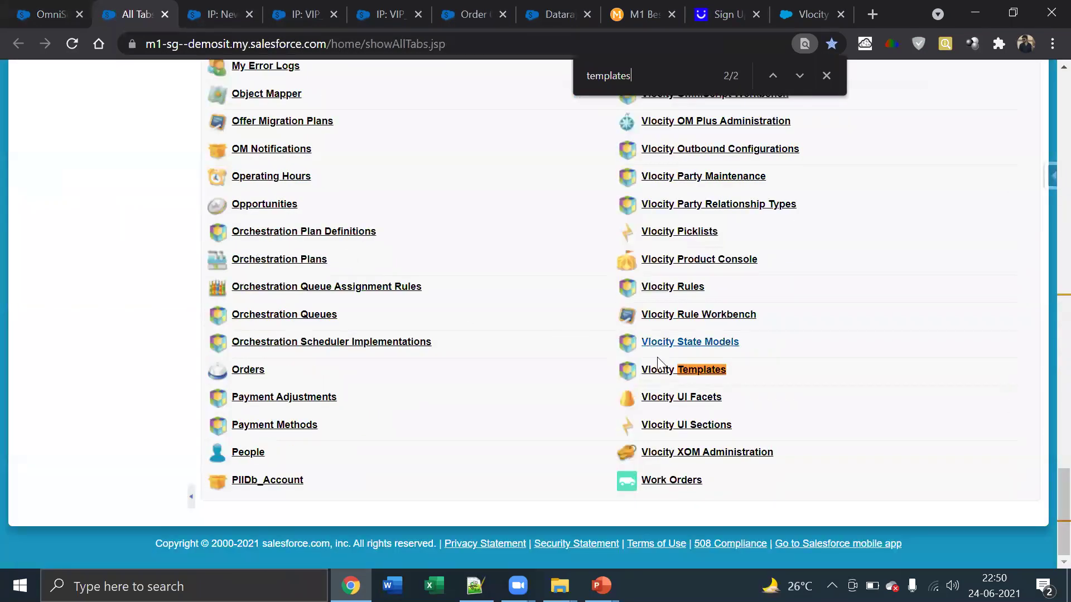
left_click(664, 370)
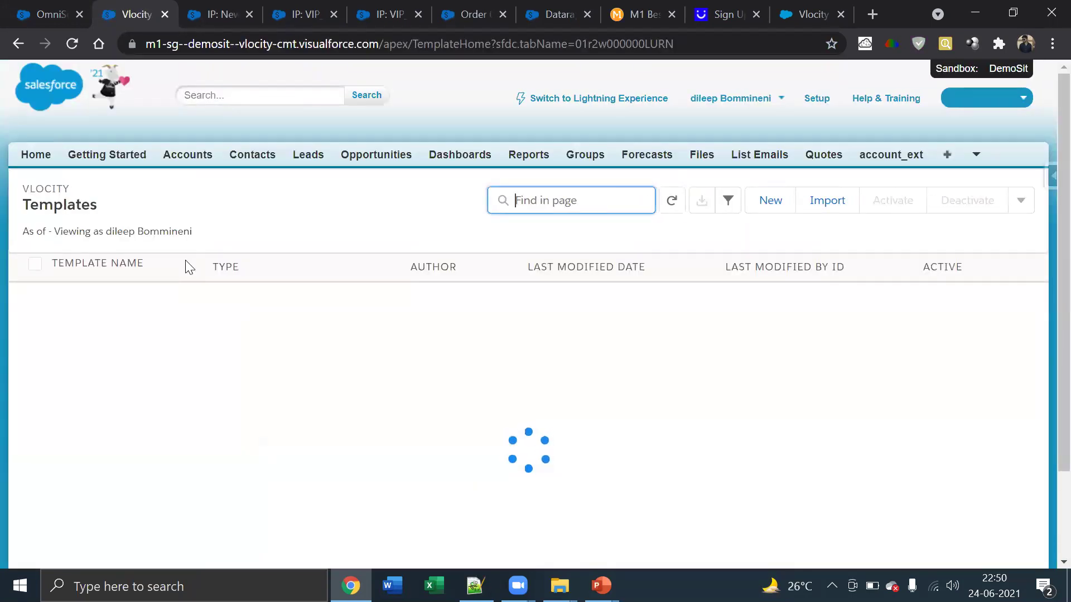
scroll(185, 260, "down", 1)
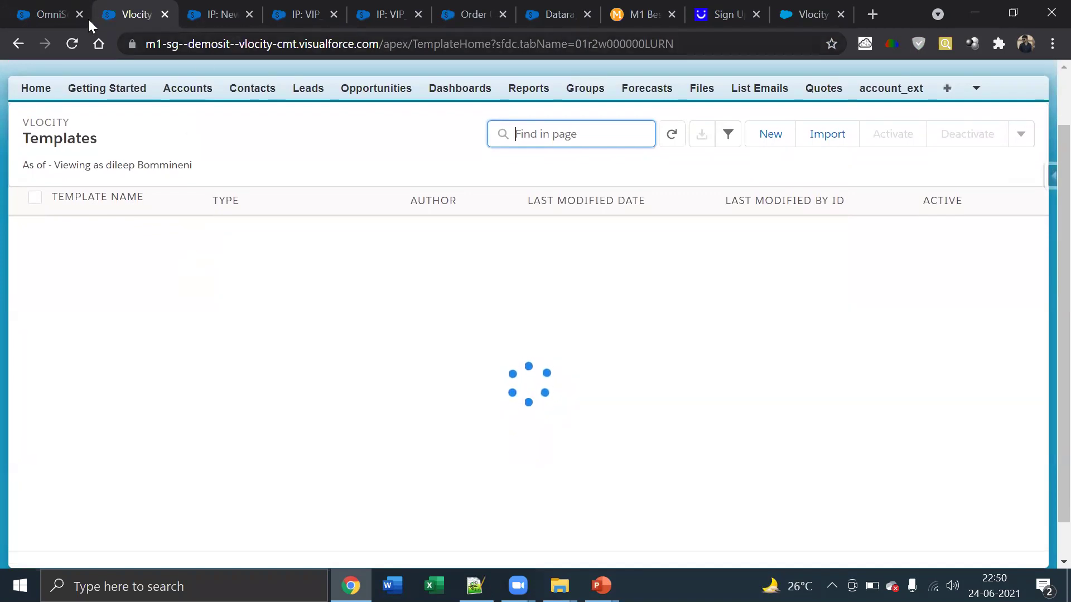
- From ChooseNumber in the OmniScript Designer, open its linked PickNumberRadio template and look over the HTML code
left_click(50, 15)
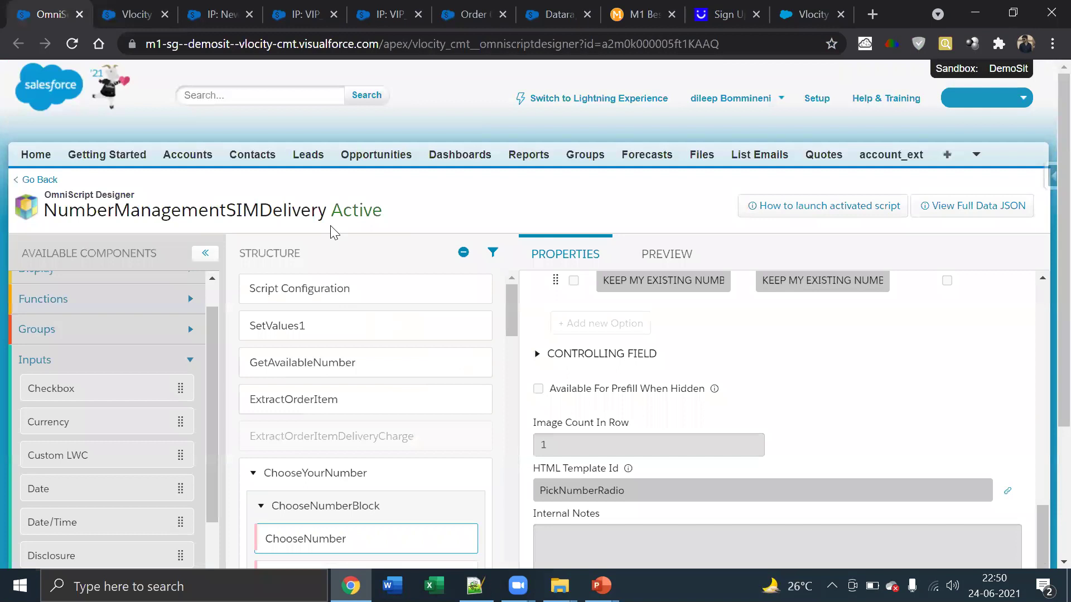
scroll(331, 232, "down", 3)
left_click(1006, 319)
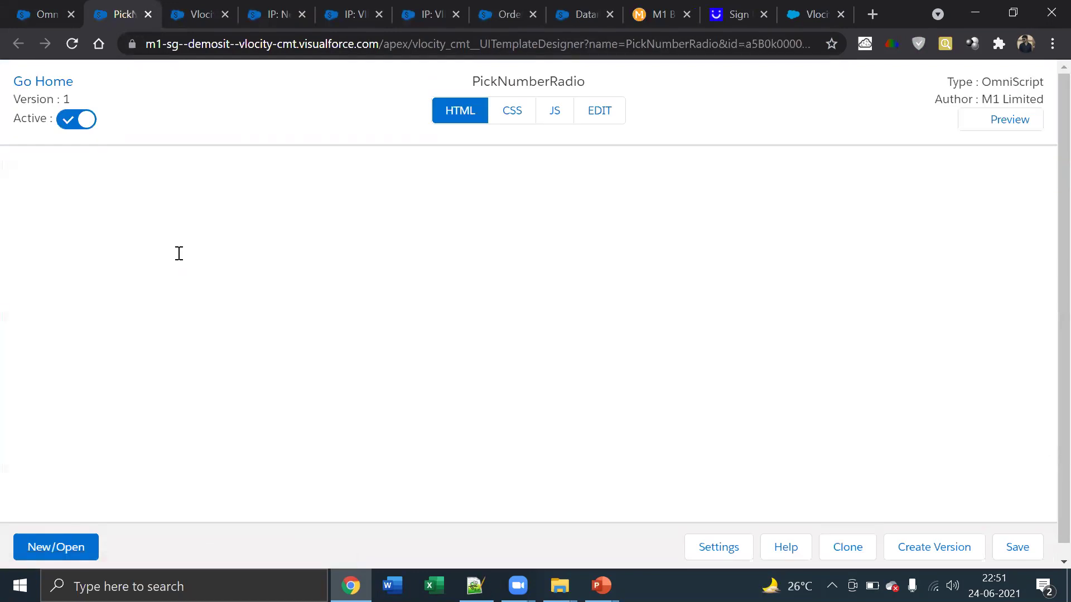
scroll(398, 399, "down", 5)
scroll(399, 399, "up", 5)
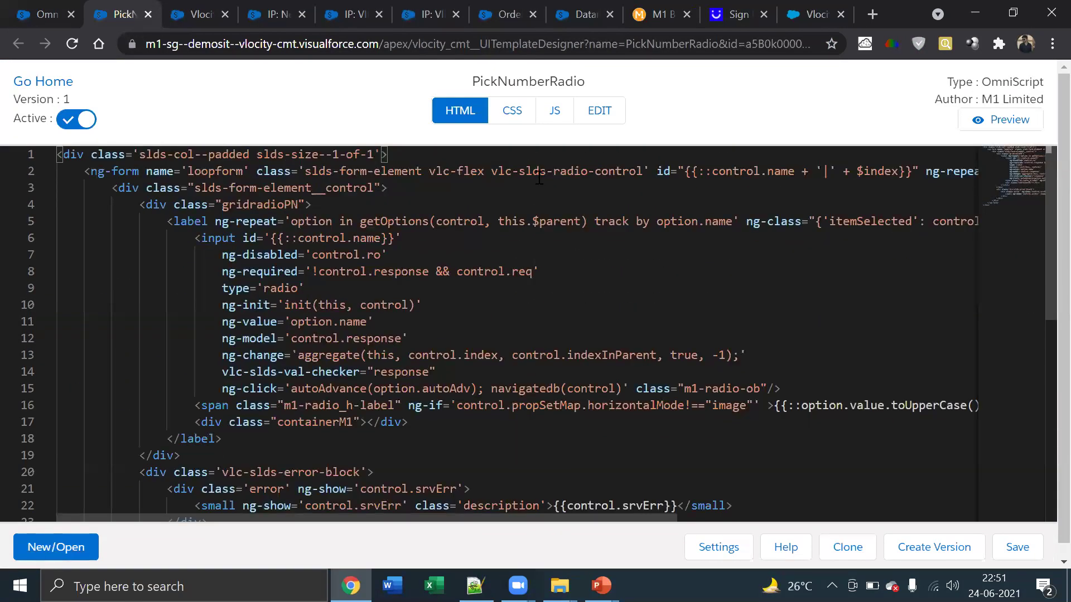
- Examine the CSS code of the PickNumberRadio template
left_click(503, 128)
scroll(427, 402, "down", 3)
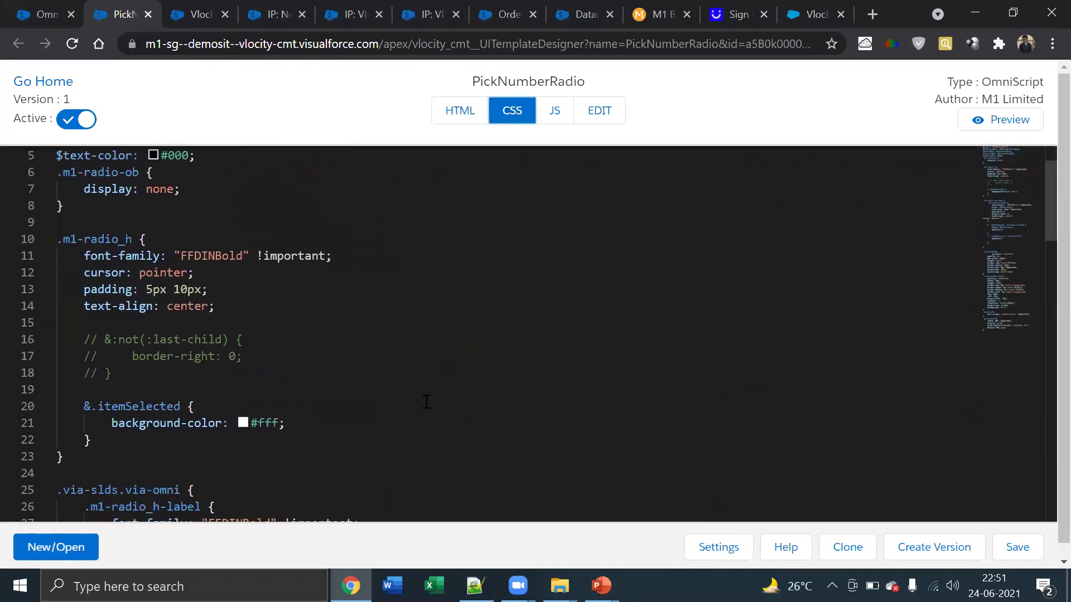
scroll(426, 401, "up", 4)
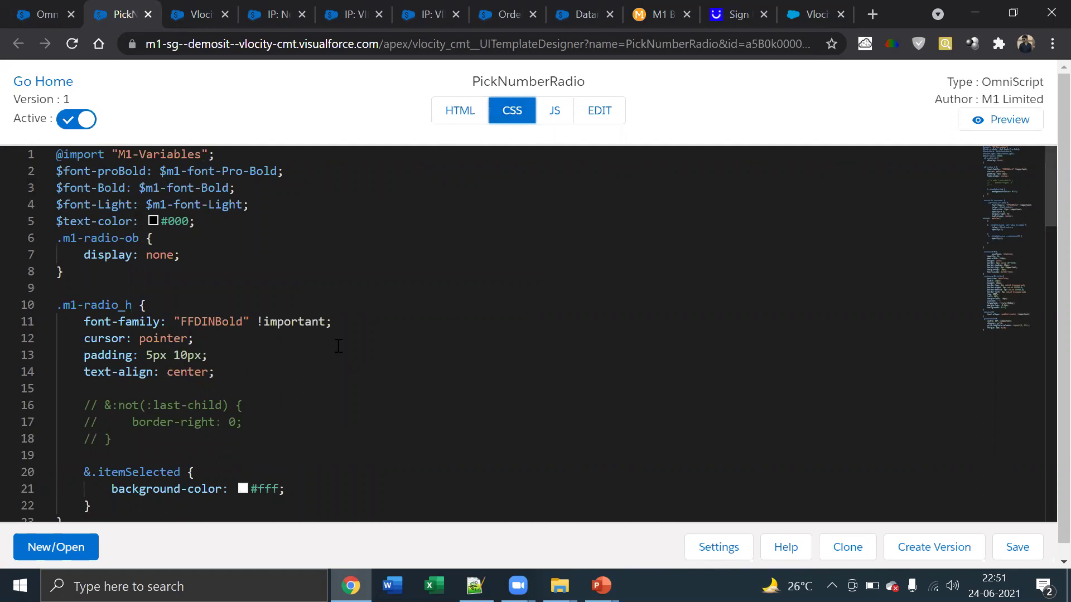
- Look through the remaining CSS rules of PickNumberRadio, including containerM1 and m1-radio_h, then switch to the Vlocity Components slide in PowerPoint
scroll(339, 346, "down", 8)
scroll(390, 437, "down", 12)
scroll(390, 437, "down", 2)
right_click(390, 437)
scroll(390, 438, "up", 9)
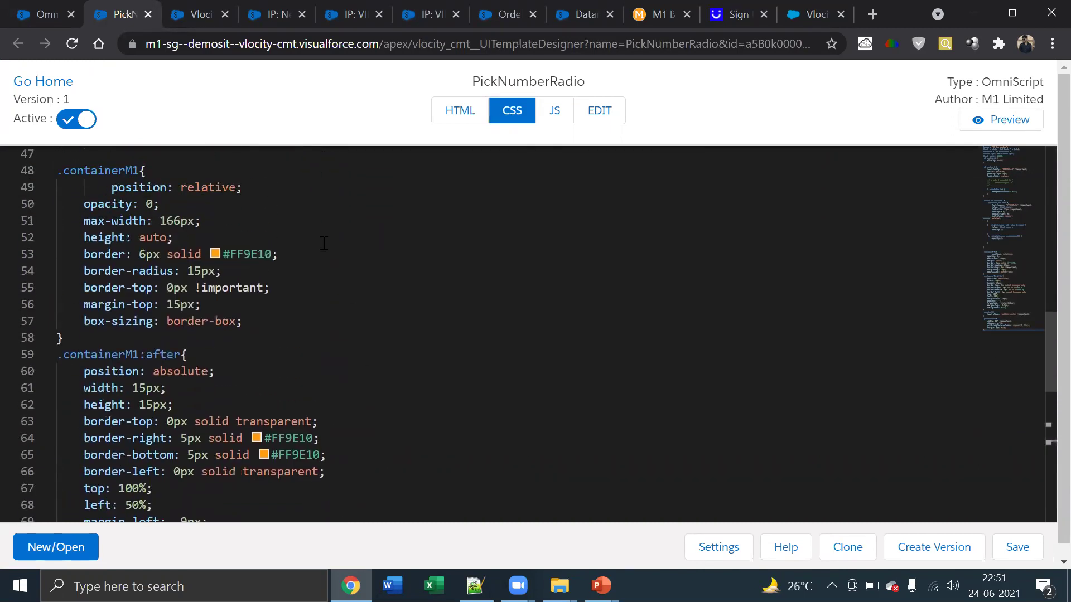
scroll(324, 243, "up", 11)
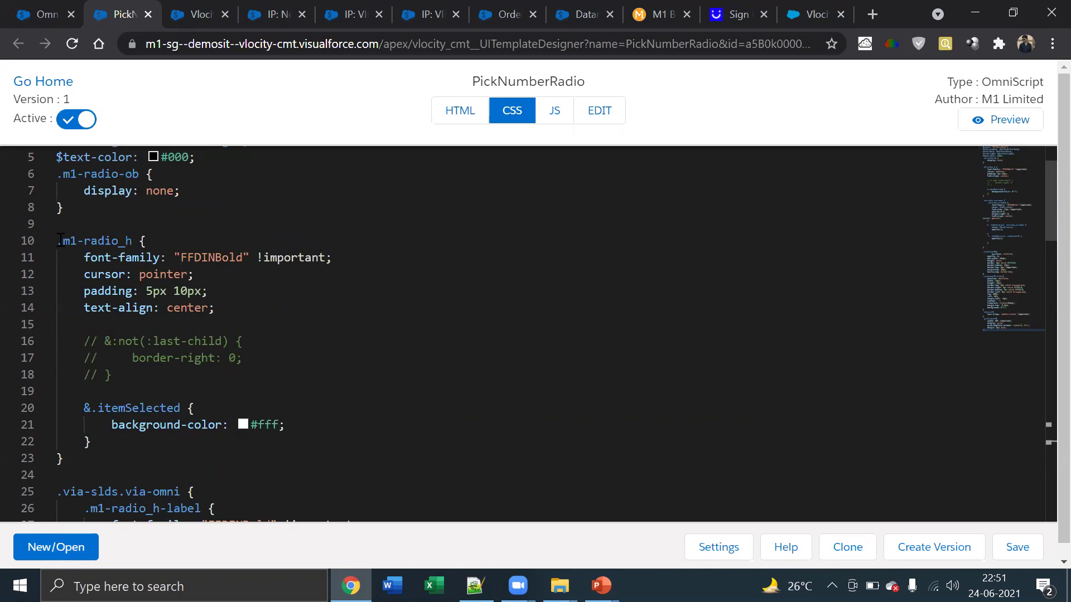
left_click(601, 586)
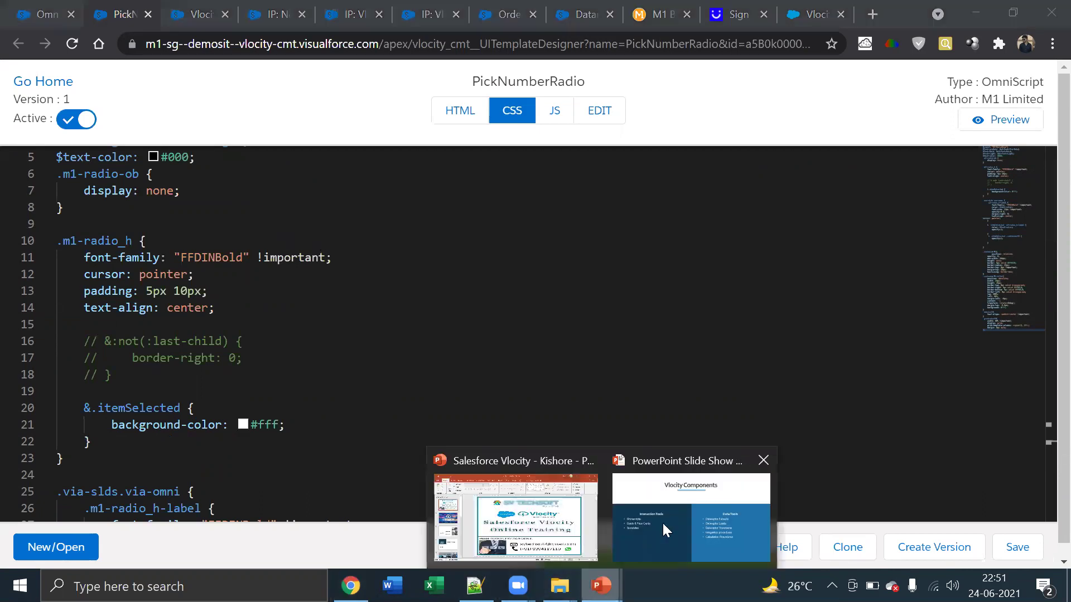
left_click(662, 521)
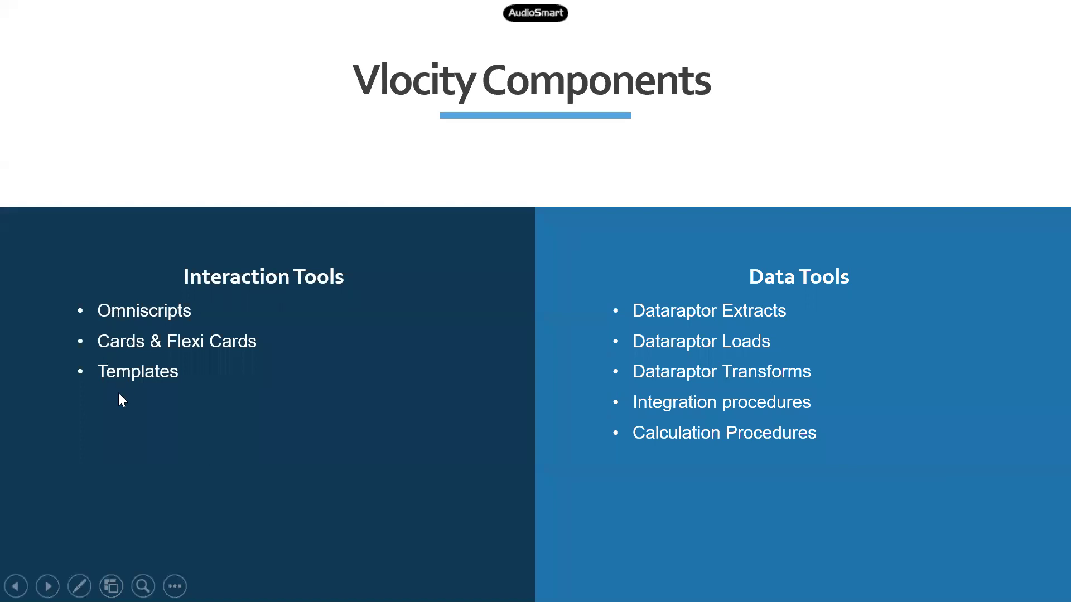
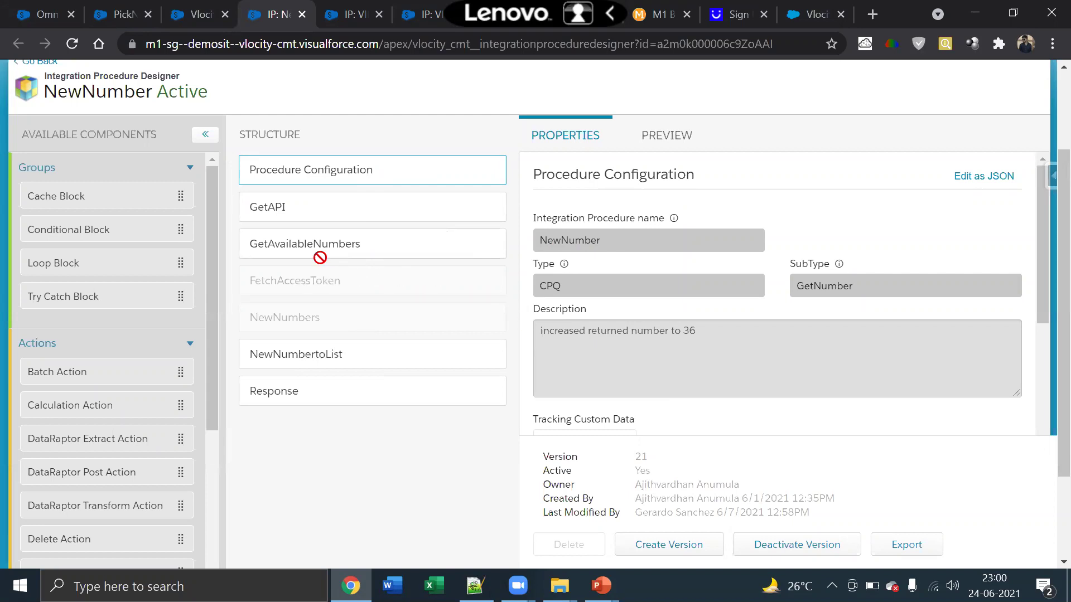
- Look over the NewNumber integration procedure's structure and the groups and actions available for building it, down to HTTP Action and Set Values
scroll(185, 143, "down", 1)
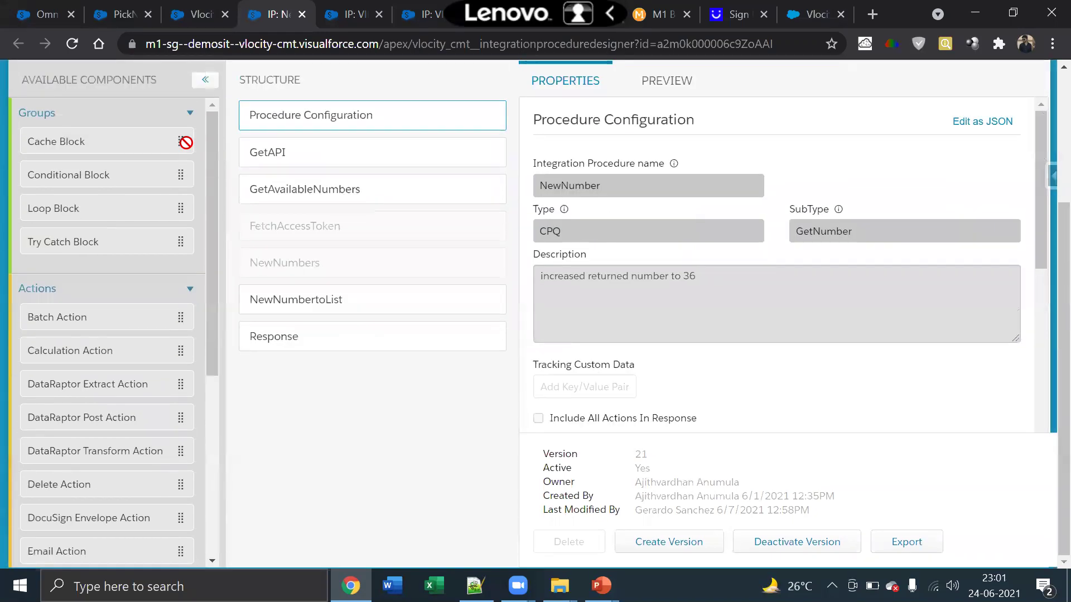
scroll(185, 143, "up", 1)
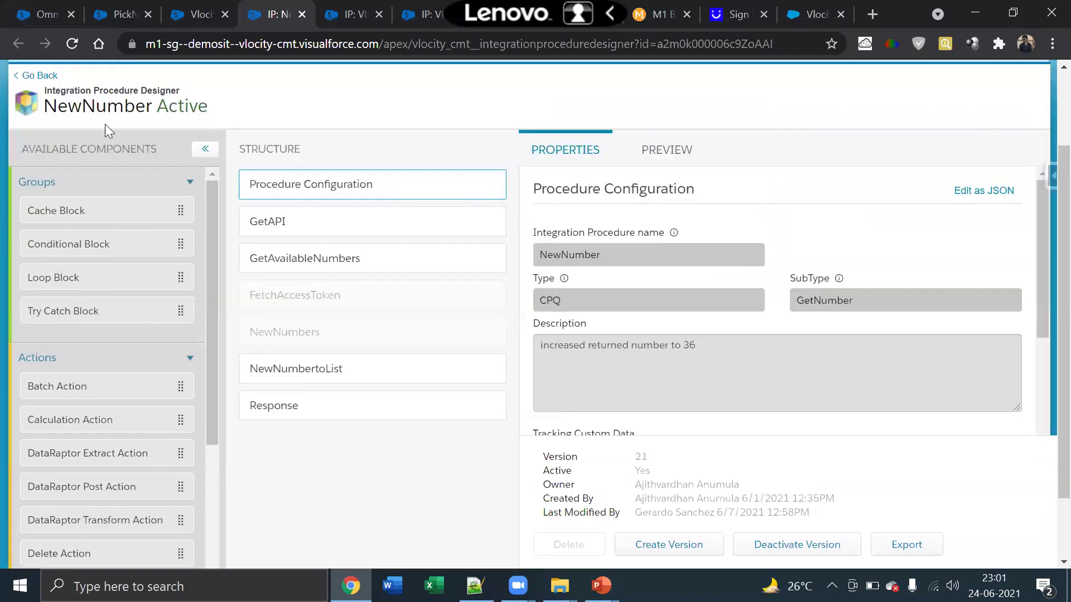
scroll(153, 201, "down", 5)
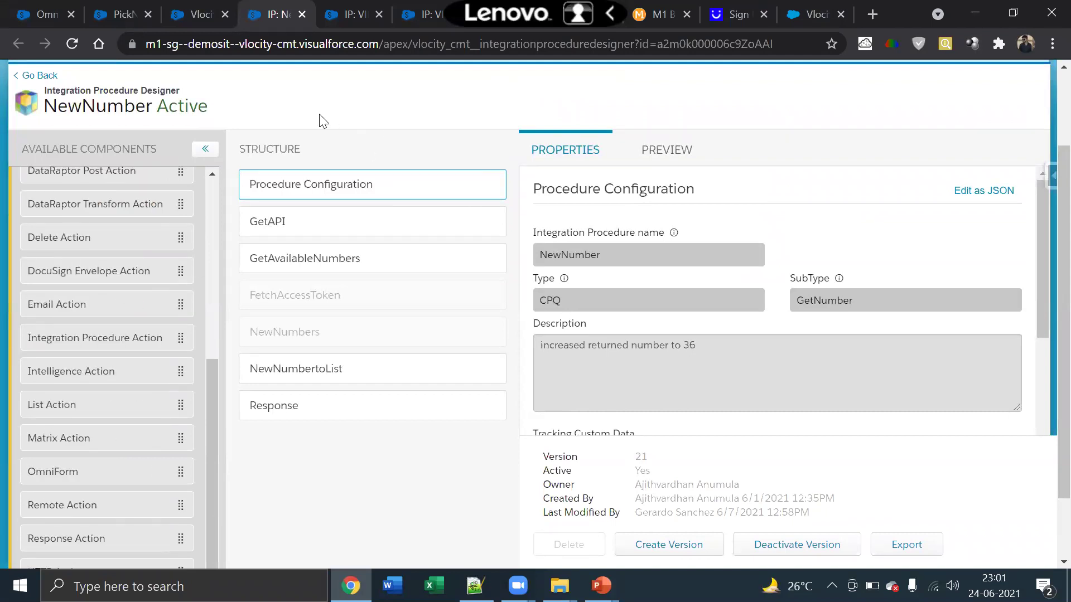
scroll(185, 103, "up", 1)
scroll(251, 159, "down", 2)
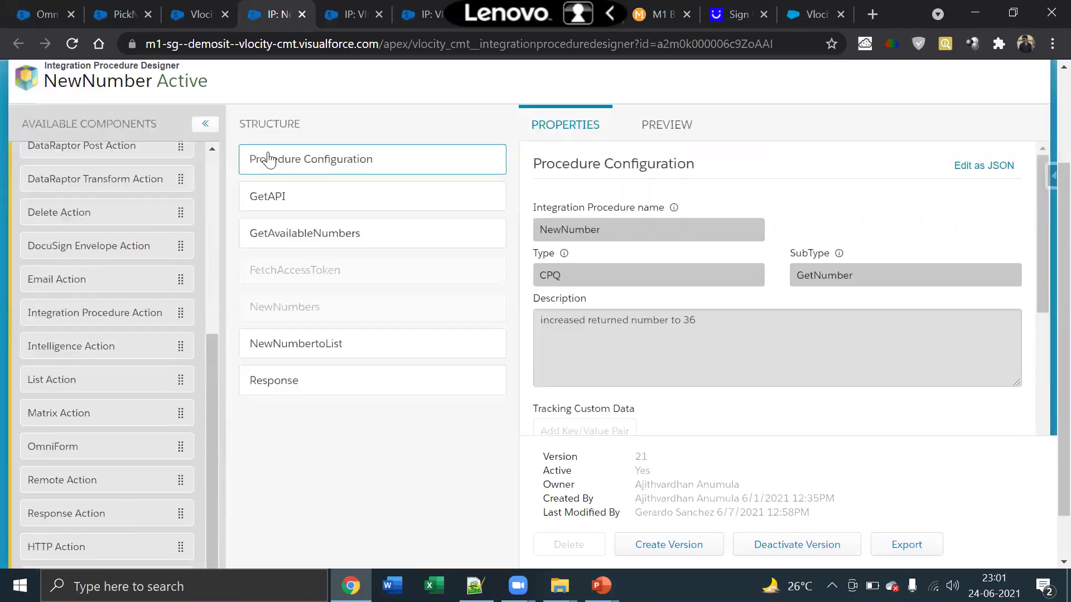
left_click_drag(129, 511, 161, 501)
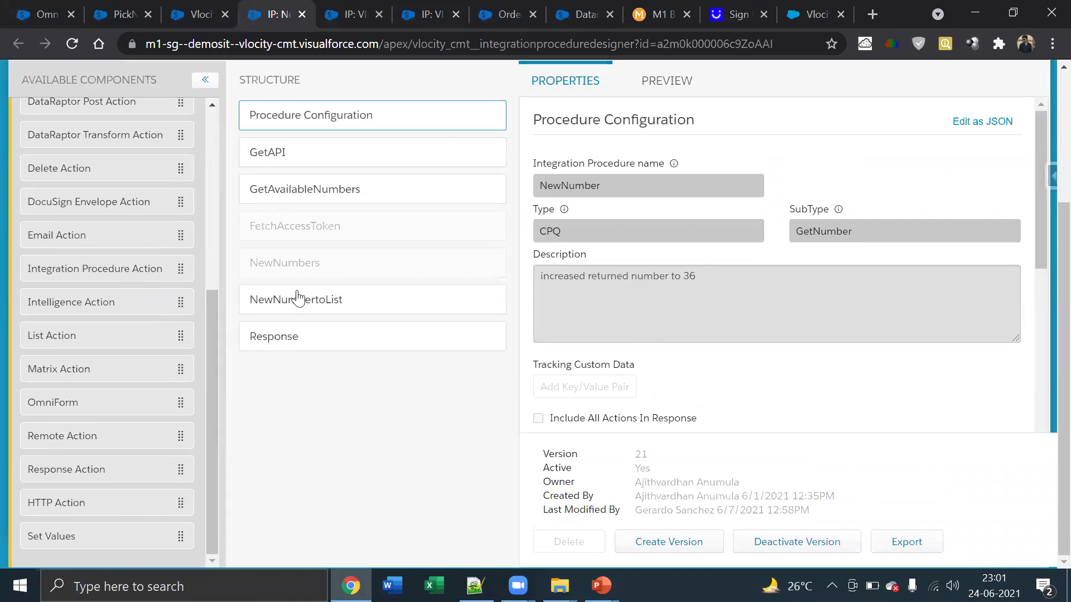
- Open the GetAvailableNumbers HTTP action in NewNumber and examine its HTTP path, method, and the headers and params under REST options
left_click(300, 193)
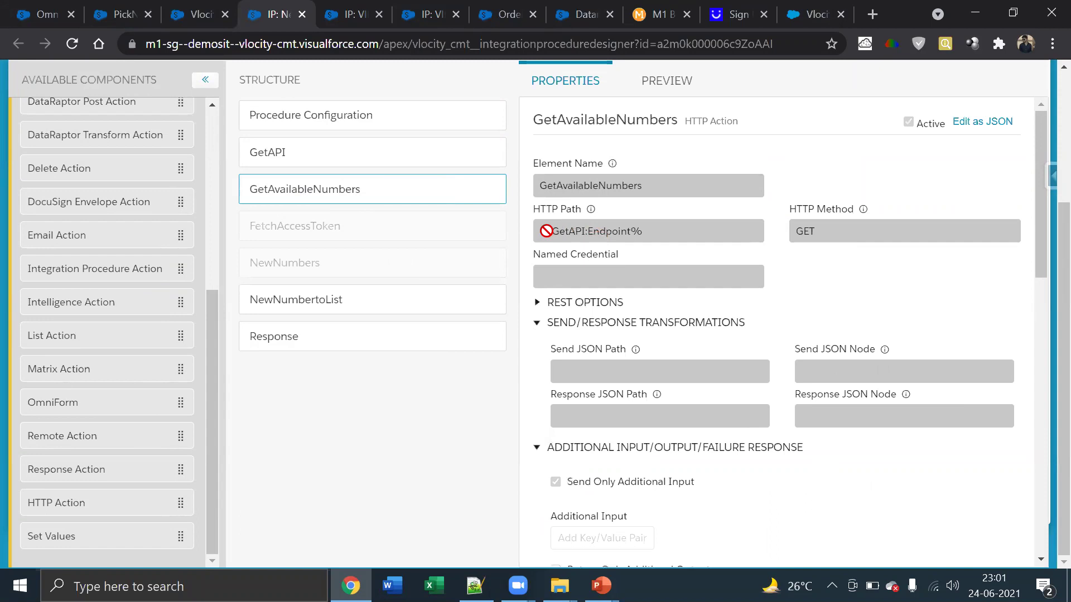
left_click_drag(551, 232, 805, 232)
left_click(579, 300)
scroll(578, 296, "down", 3)
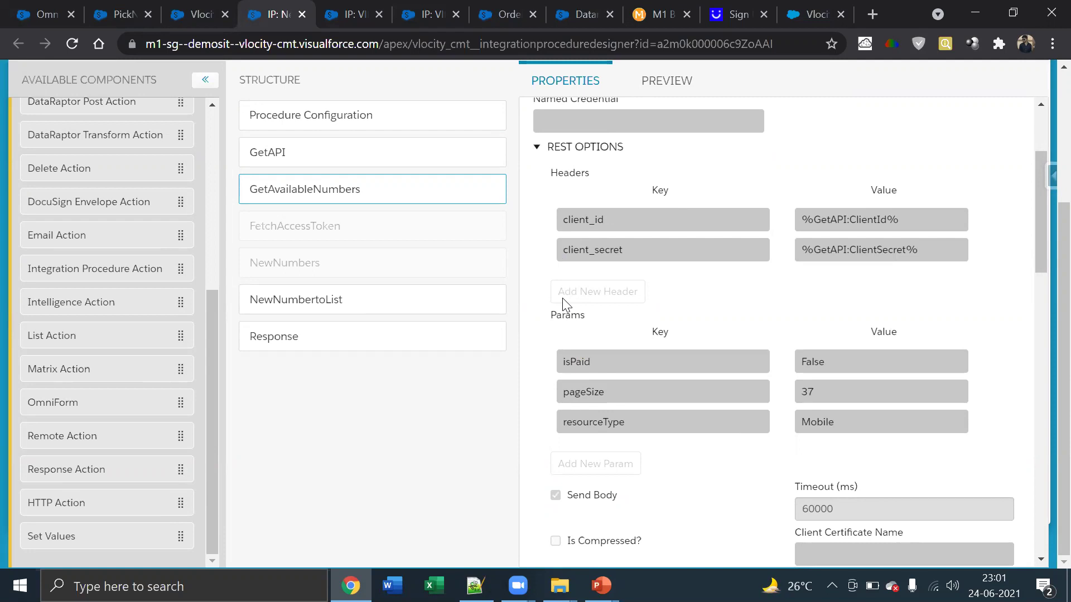
scroll(562, 298, "up", 3)
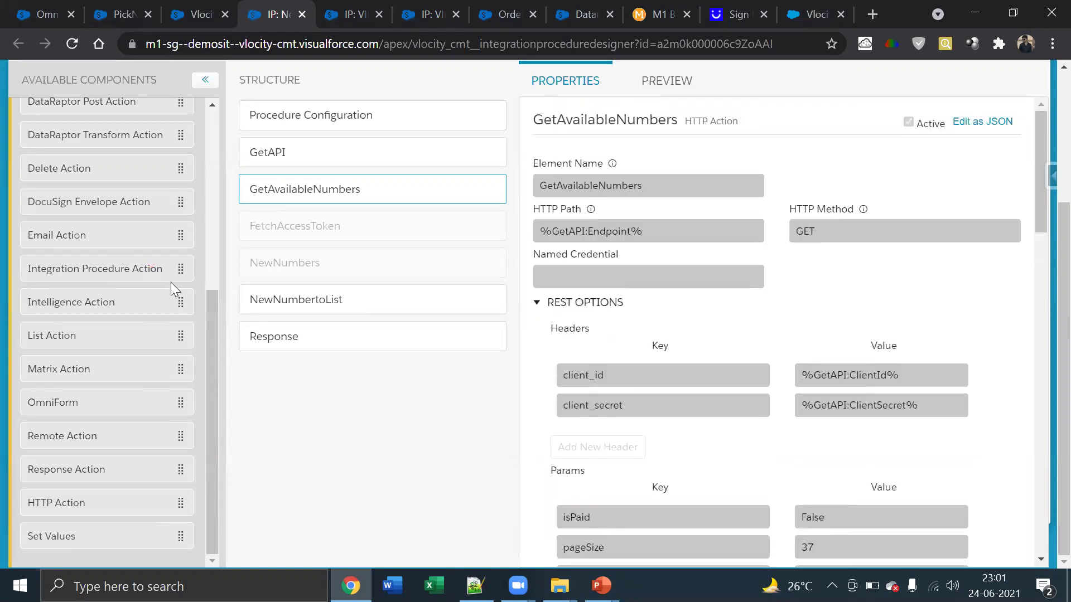
scroll(168, 295, "up", 3)
scroll(168, 296, "down", 3)
scroll(369, 275, "up", 2)
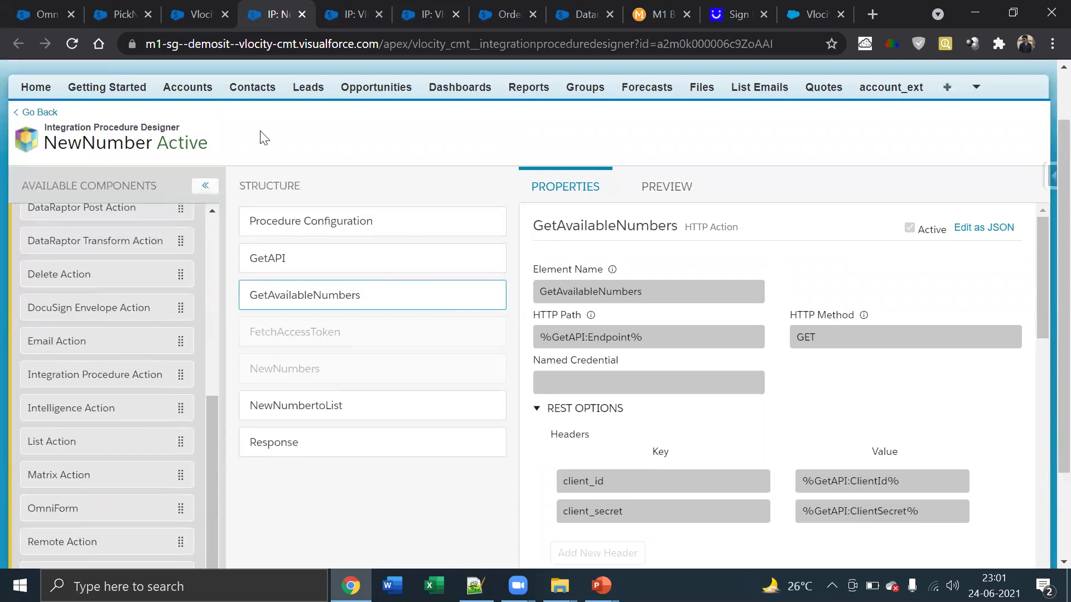
scroll(262, 138, "down", 2)
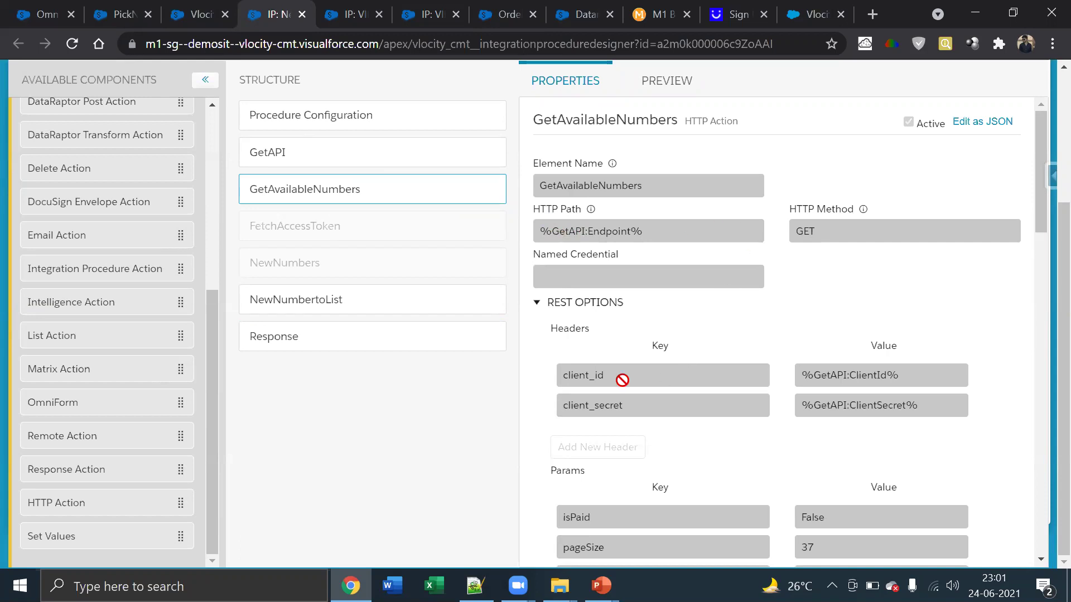
- Open the VIP_MACD_CreateAndSubmitOrder integration procedure and look through its structure elements
left_click(342, 24)
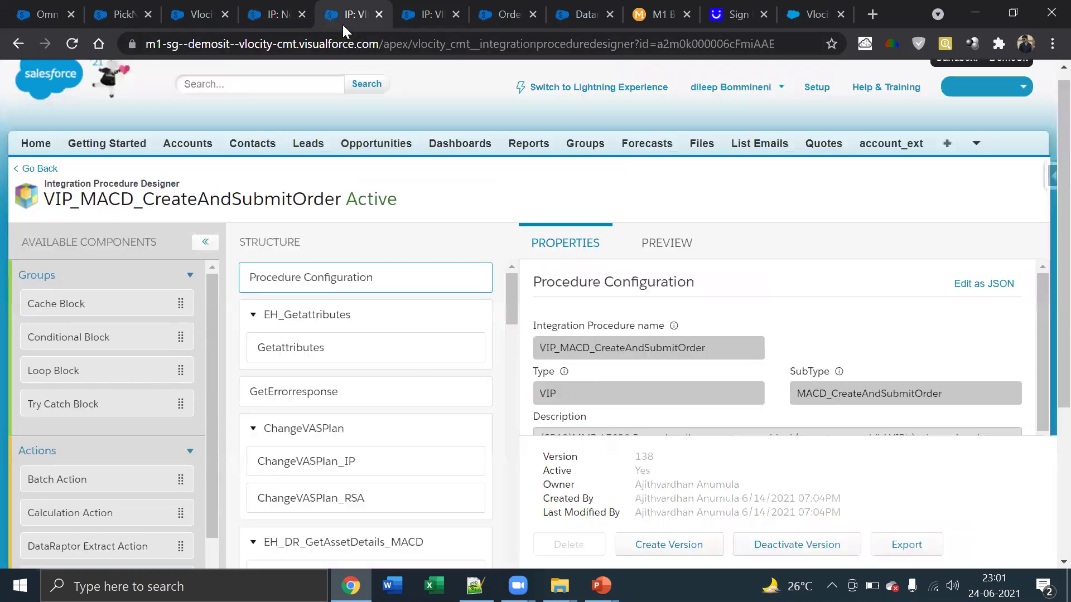
scroll(444, 237, "down", 3)
scroll(444, 237, "down", 8)
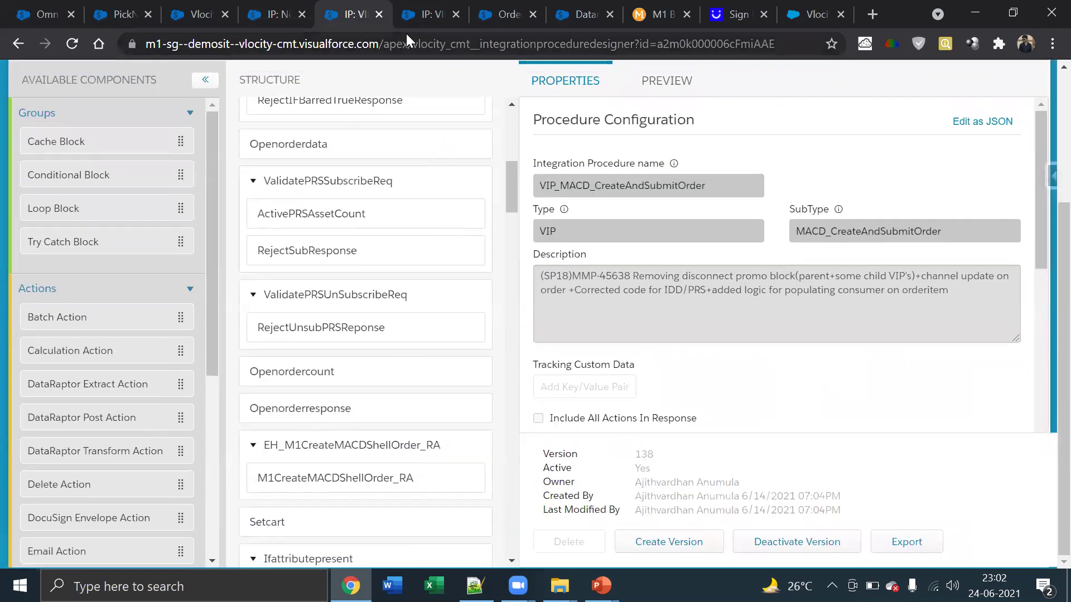
- Open amazon.in in a new browser tab and look over the items in its shopping cart
left_click(413, 13)
left_click(870, 14)
type("amaz")
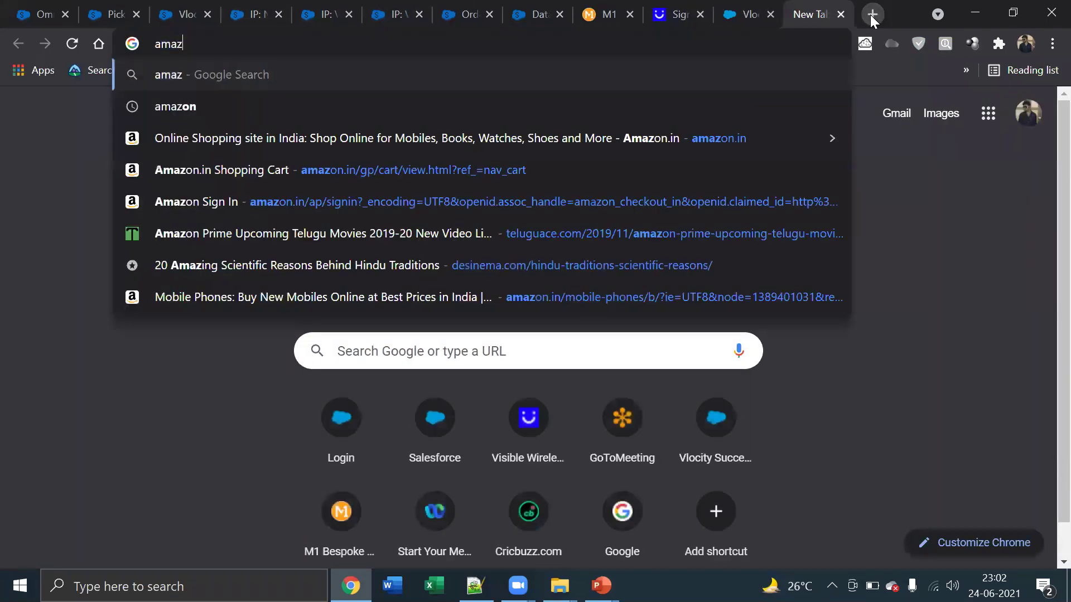
type("on")
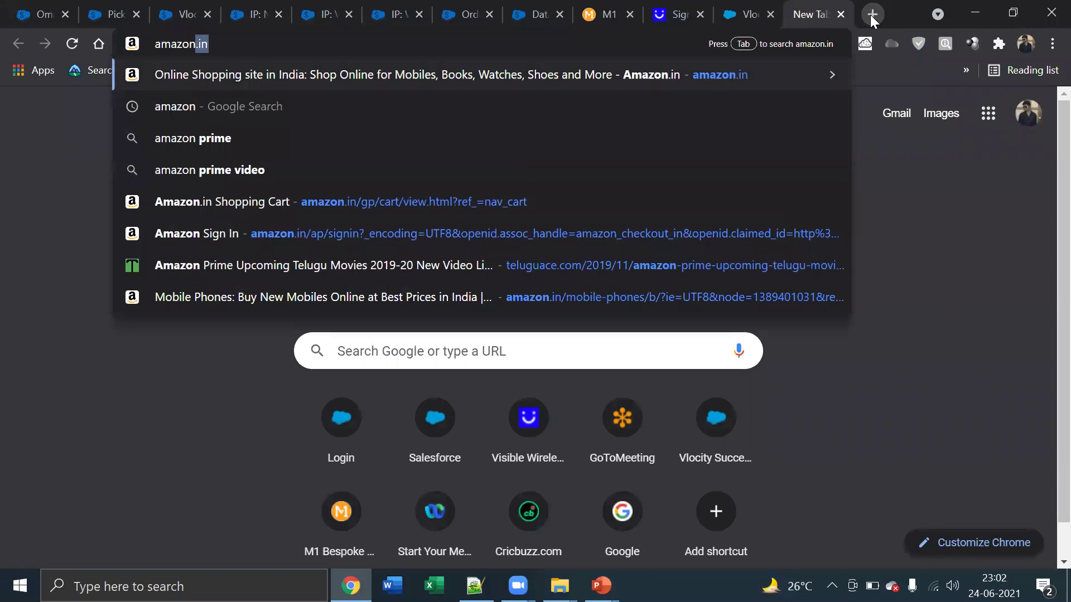
key("Return")
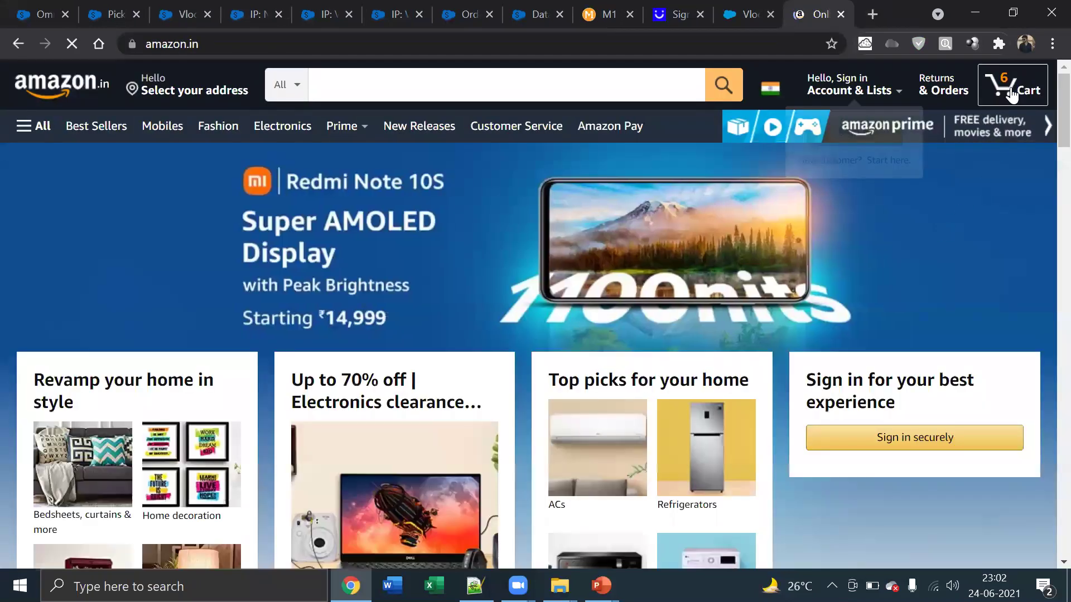
left_click(1011, 95)
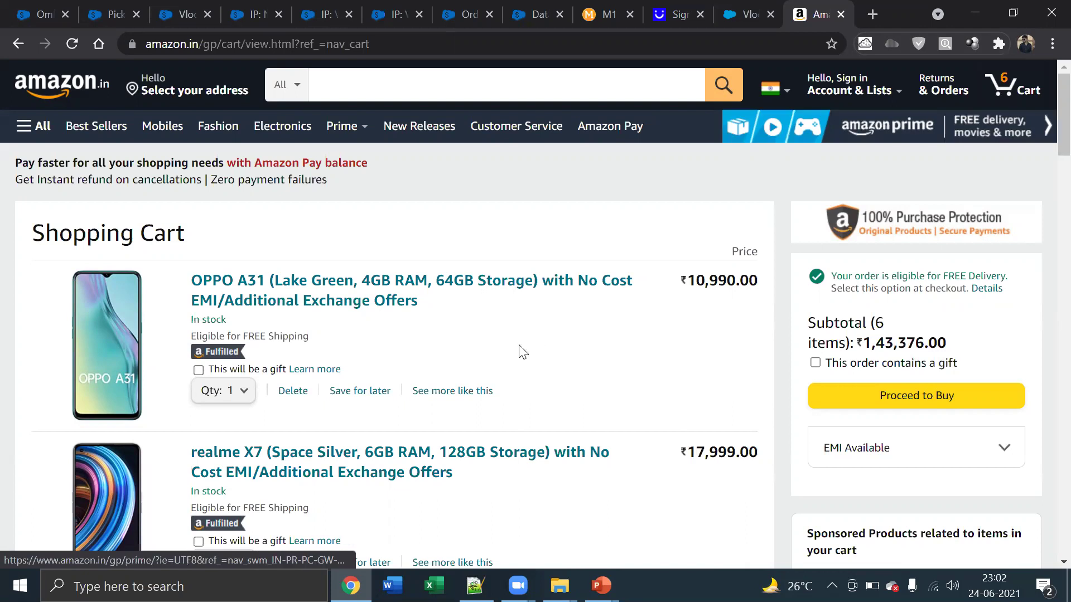
scroll(334, 471, "down", 3)
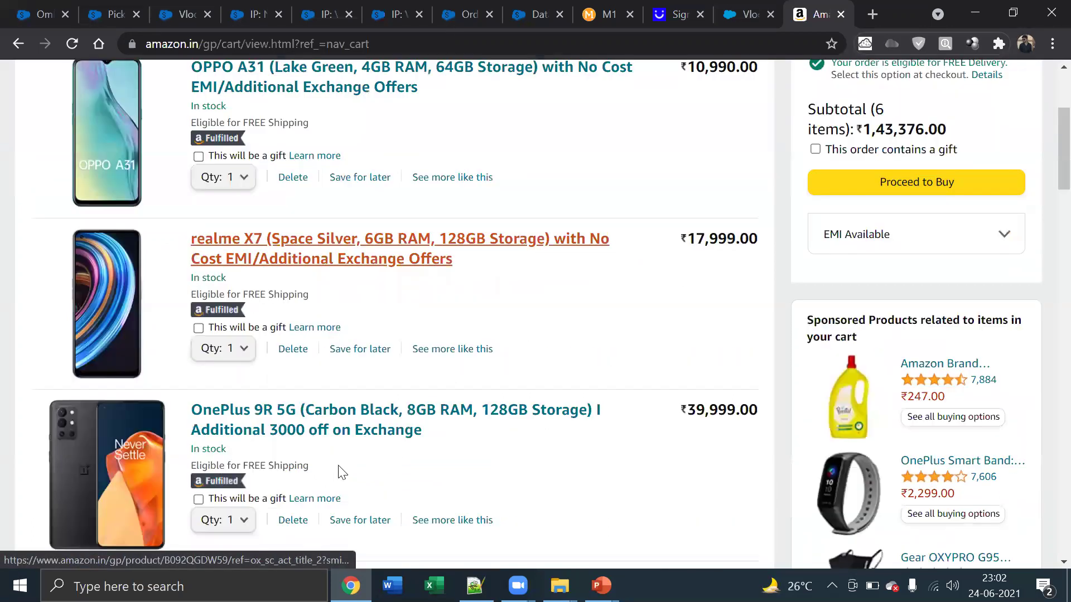
scroll(339, 424, "down", 1)
scroll(337, 377, "up", 2)
scroll(338, 378, "up", 2)
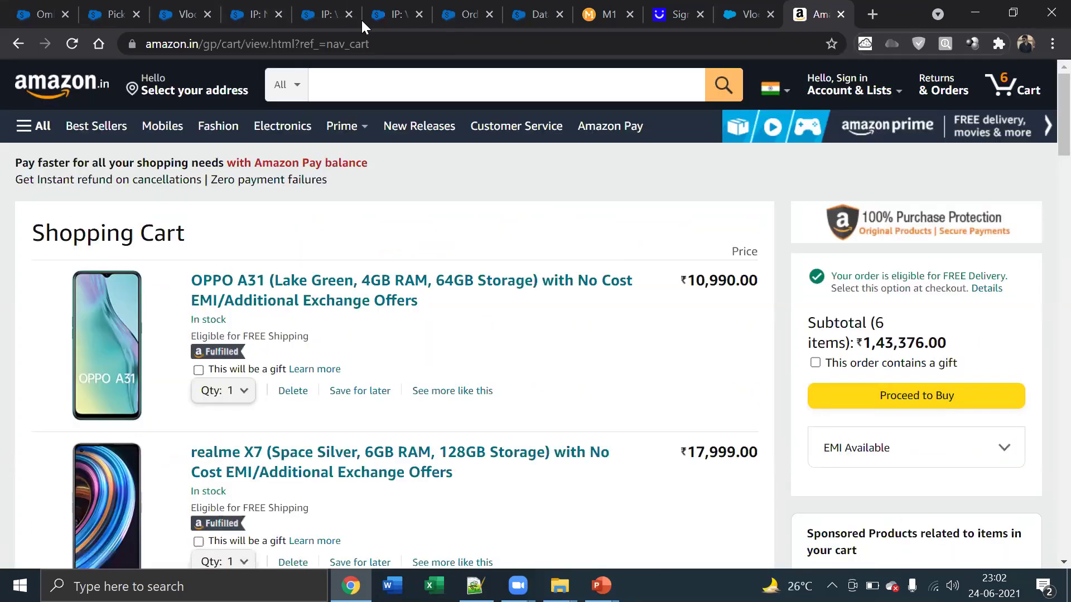
- Return to the VIP_M1GetCartSummary integration procedure and look over its properties and structure
left_click(386, 15)
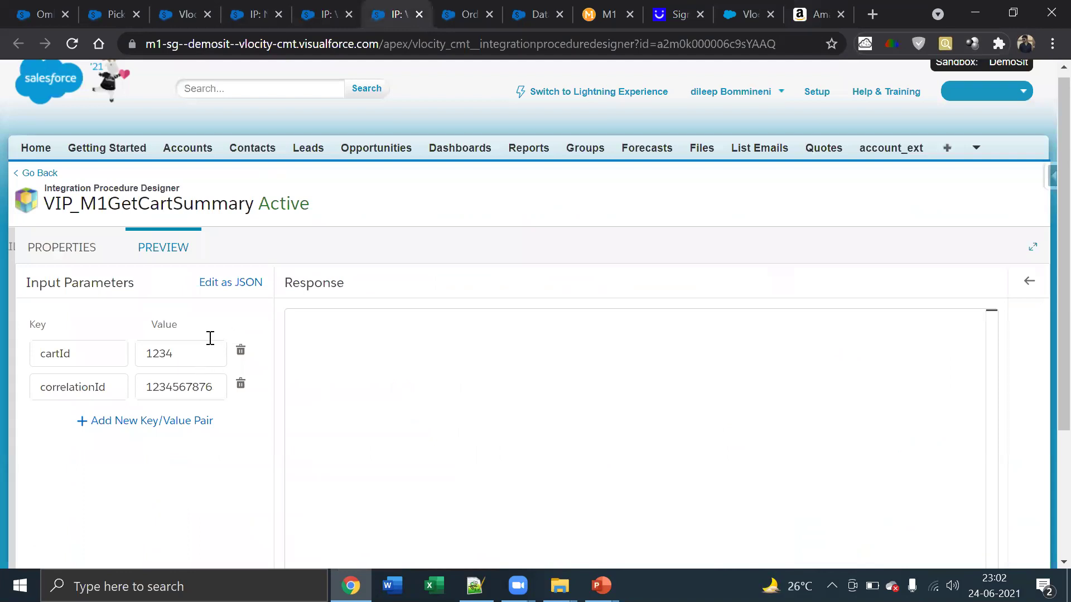
left_click(45, 254)
scroll(319, 448, "down", 3)
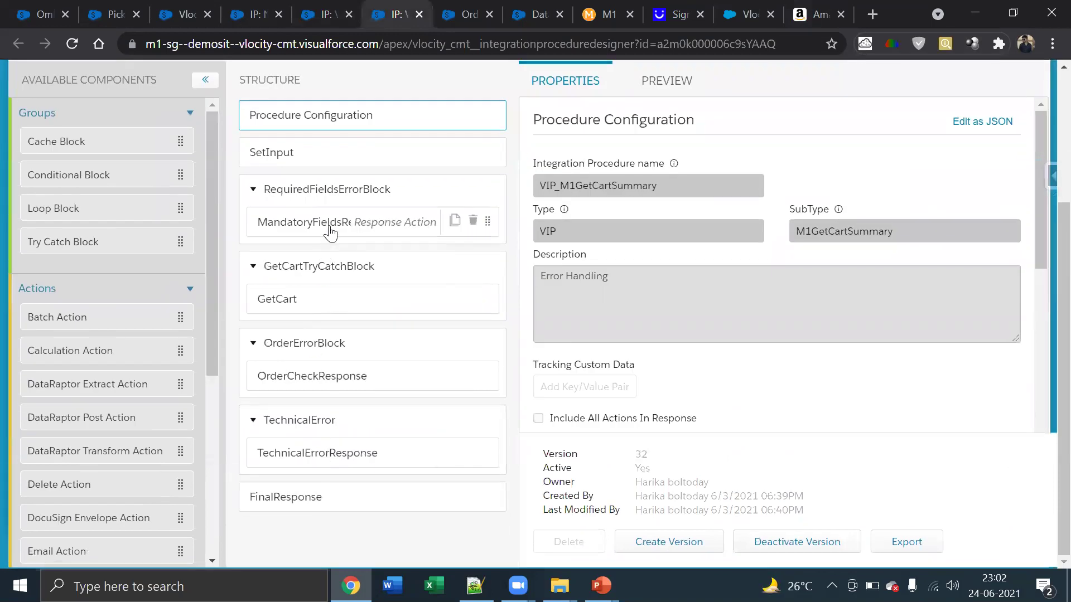
scroll(329, 232, "up", 3)
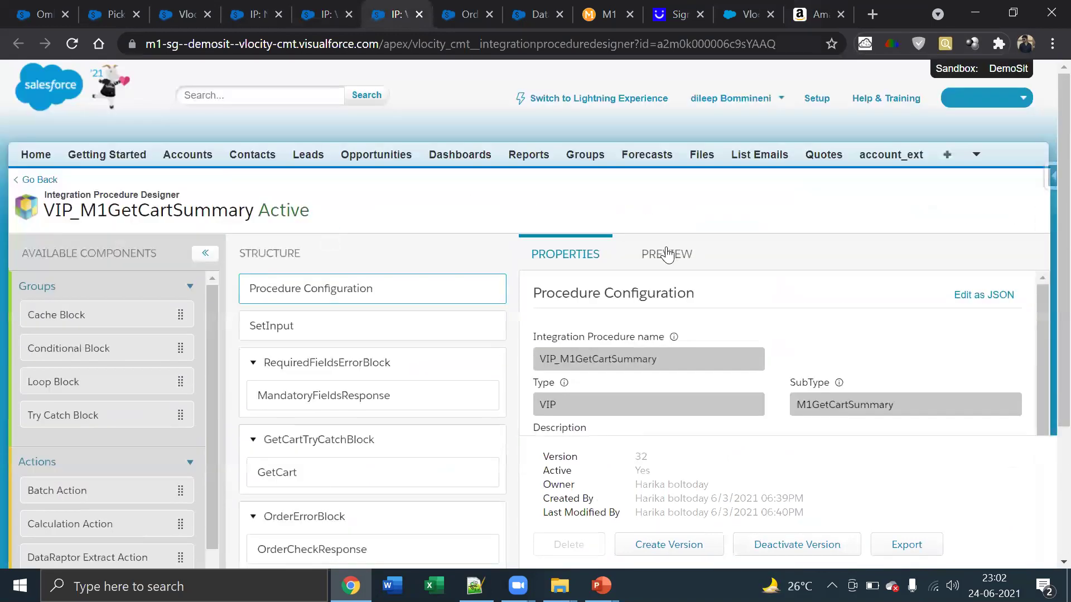
- In the preview of VIP_M1GetCartSummary, set cartId to the record ID of the open EcommerceOrder and execute the procedure
left_click(664, 252)
left_click(462, 16)
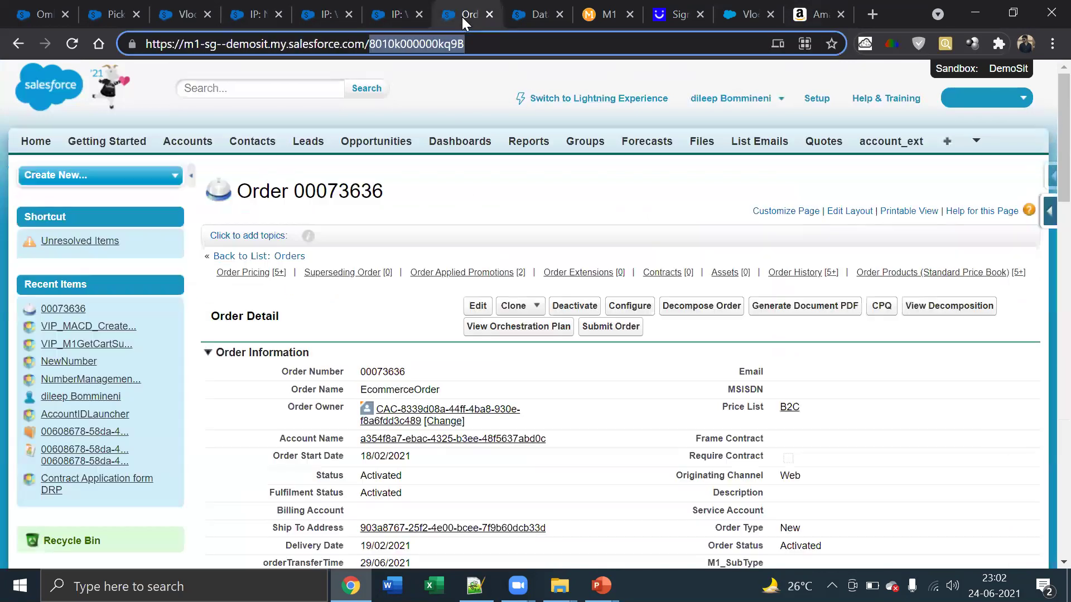
left_click(398, 16)
double_click(159, 363)
key("ctrl+v")
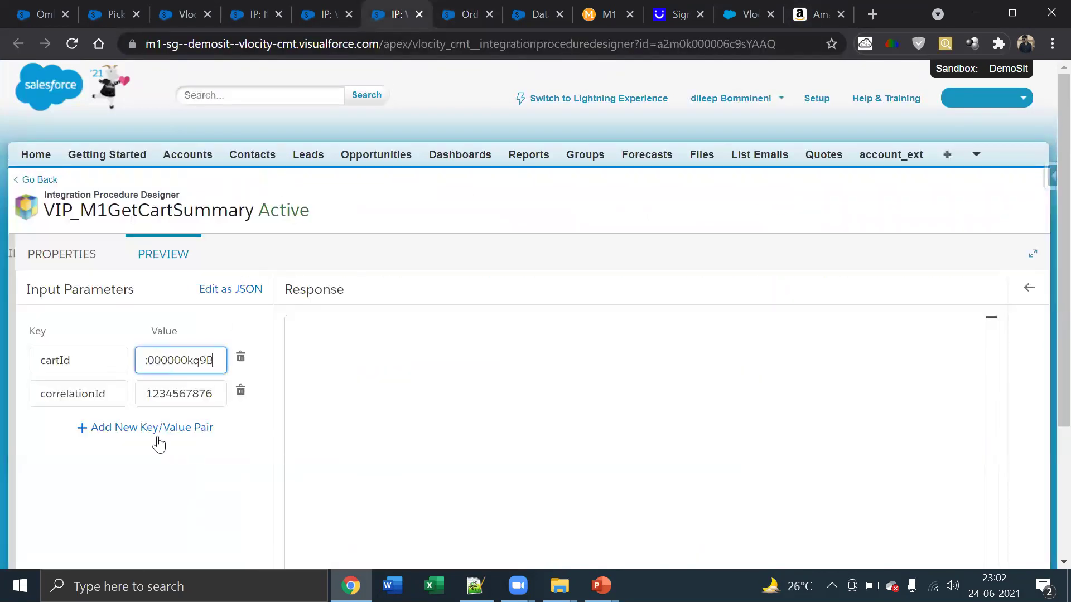
scroll(167, 502, "down", 3)
left_click(218, 535)
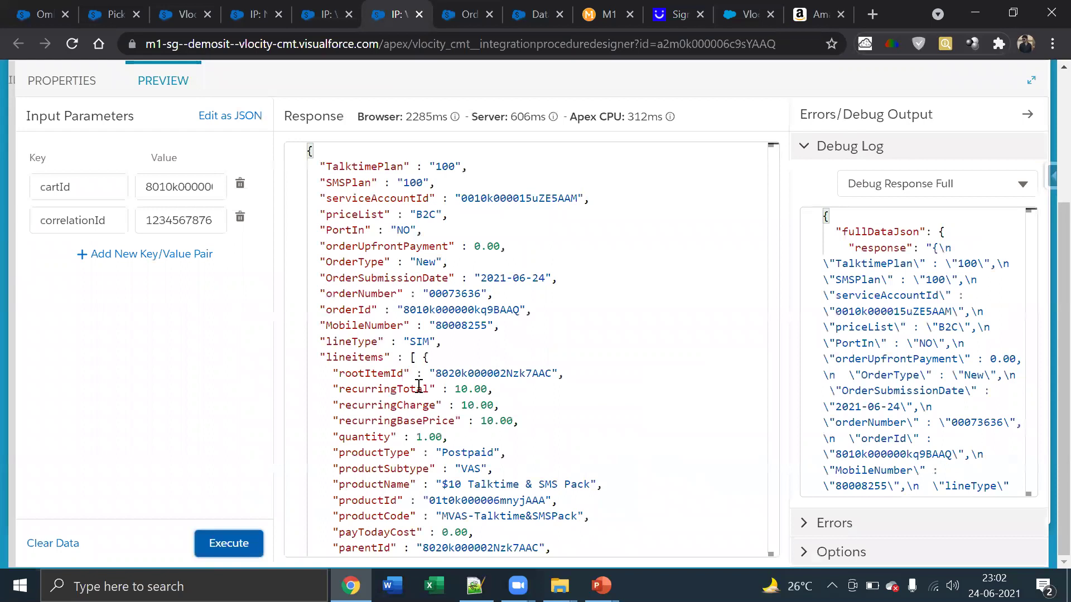
- Examine the order details and line items in the response JSON of VIP_M1GetCartSummary
scroll(419, 386, "down", 15)
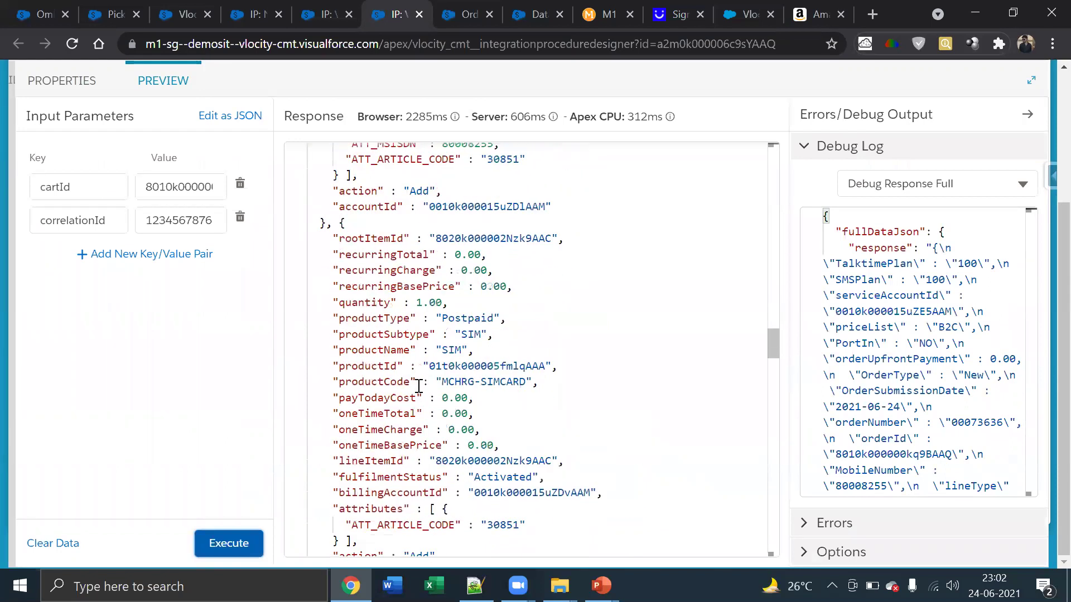
scroll(418, 386, "down", 10)
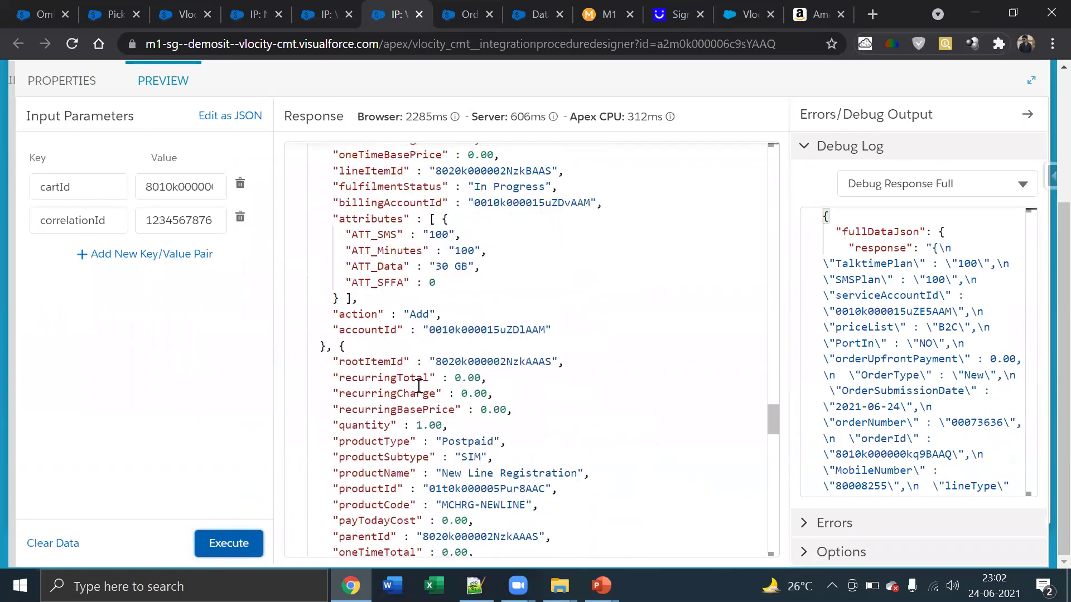
scroll(419, 386, "up", 5)
scroll(419, 386, "up", 15)
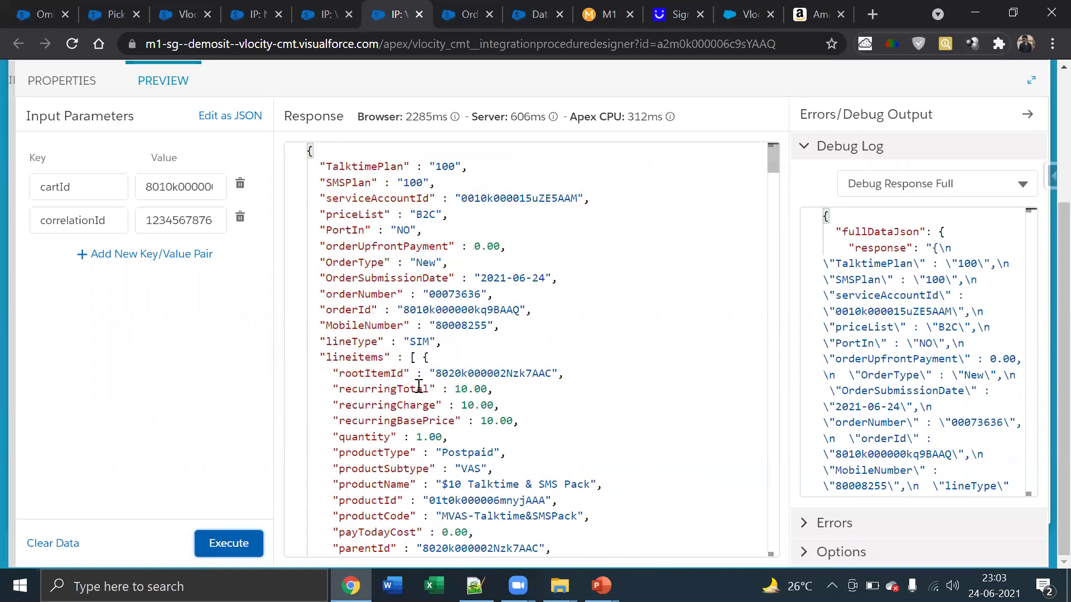
- Return to VIP_MACD_CreateAndSubmitOrder and look at the first elements of its structure, from Procedure Configuration to EH_DR_GetAssetDetails_MACD
left_click(309, 18)
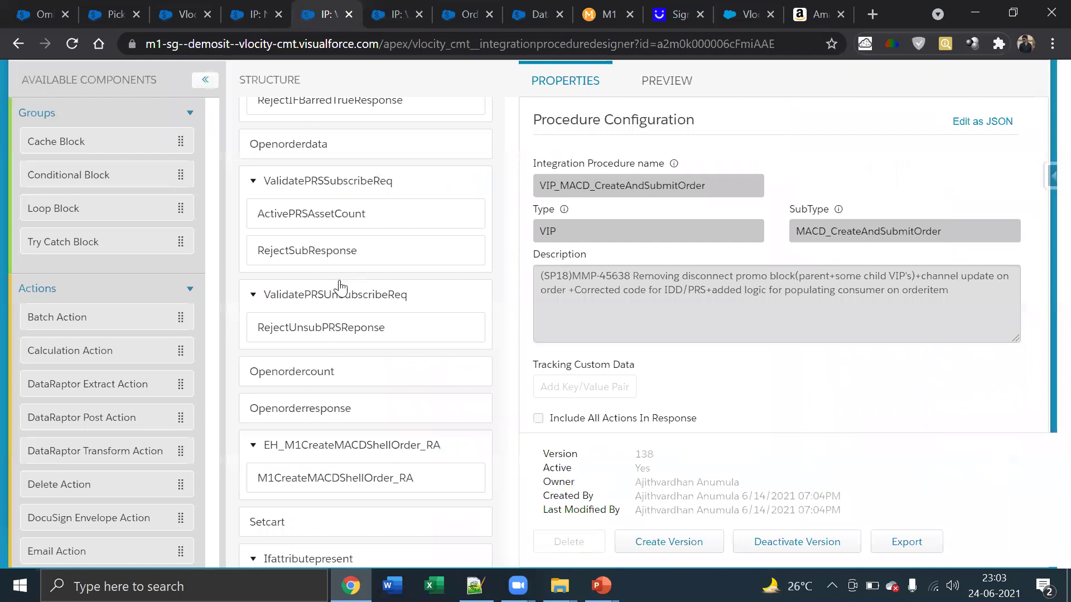
scroll(340, 287, "up", 15)
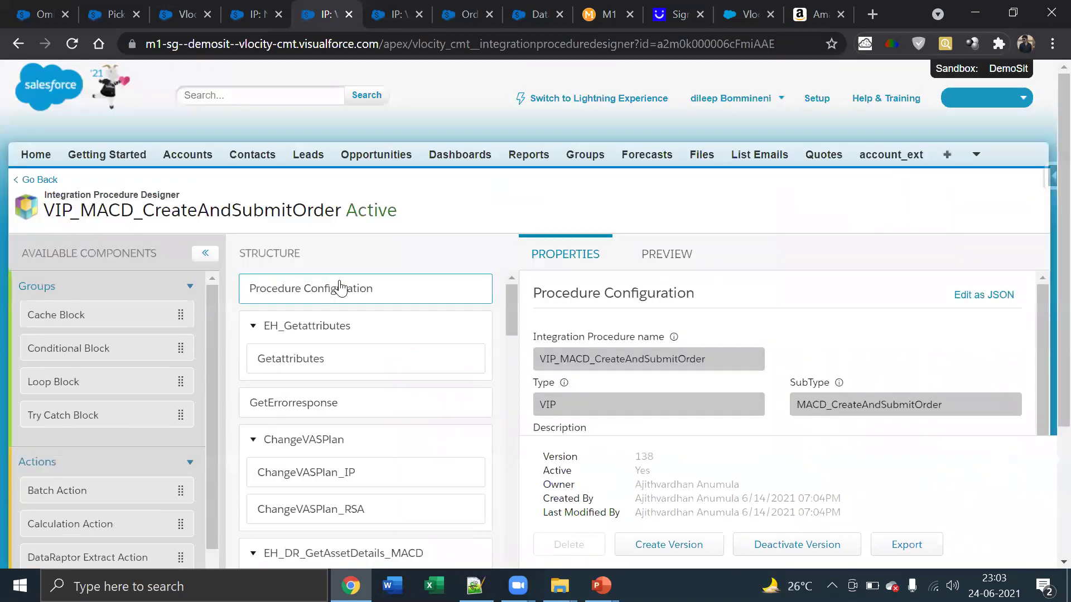
scroll(379, 232, "down", 2)
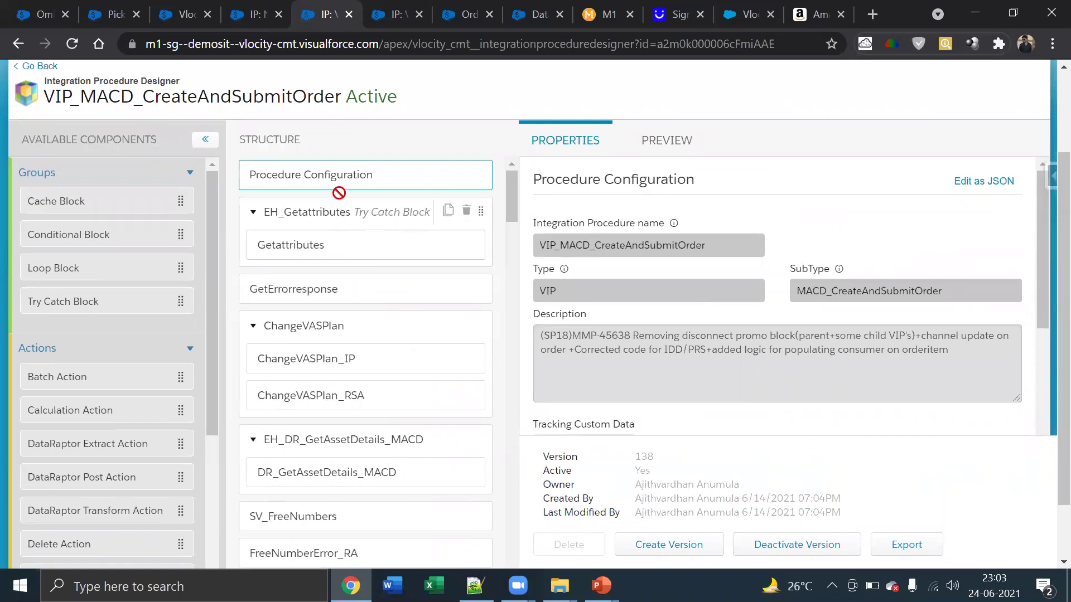
- Examine the whole structure of VIP_MACD_CreateAndSubmitOrder down to the VerifyBARUNBAR block and return to Procedure Configuration
scroll(363, 368, "down", 10)
scroll(365, 377, "down", 15)
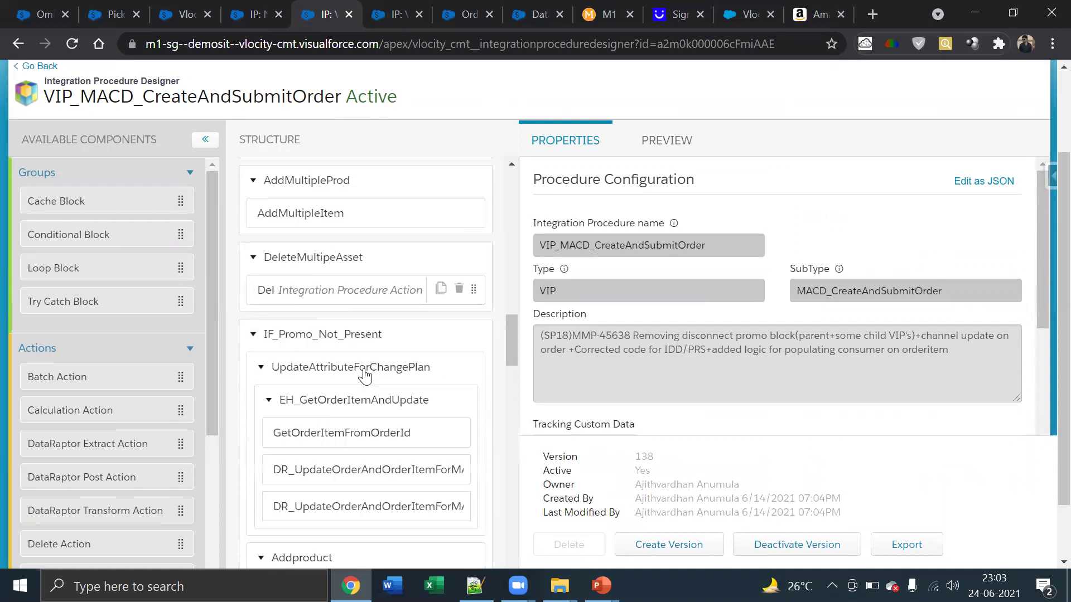
scroll(364, 371, "down", 10)
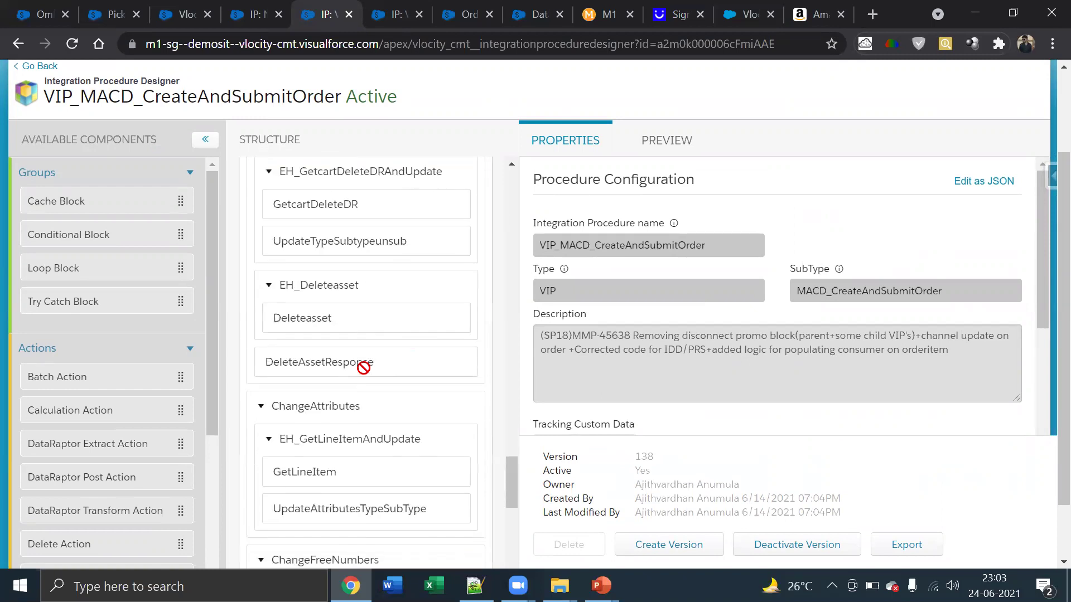
scroll(365, 377, "down", 3)
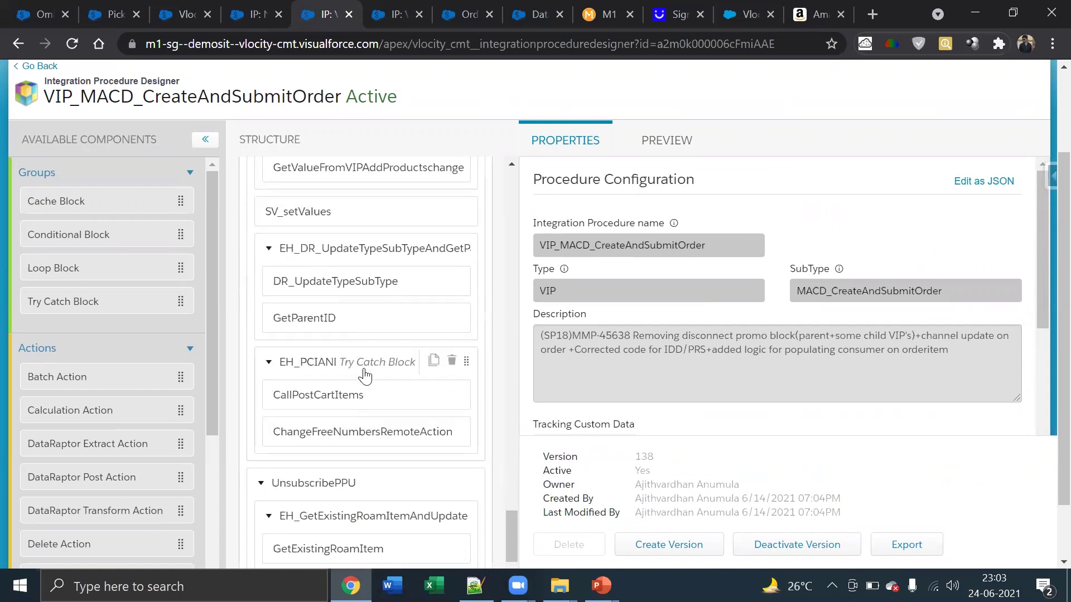
scroll(365, 376, "down", 18)
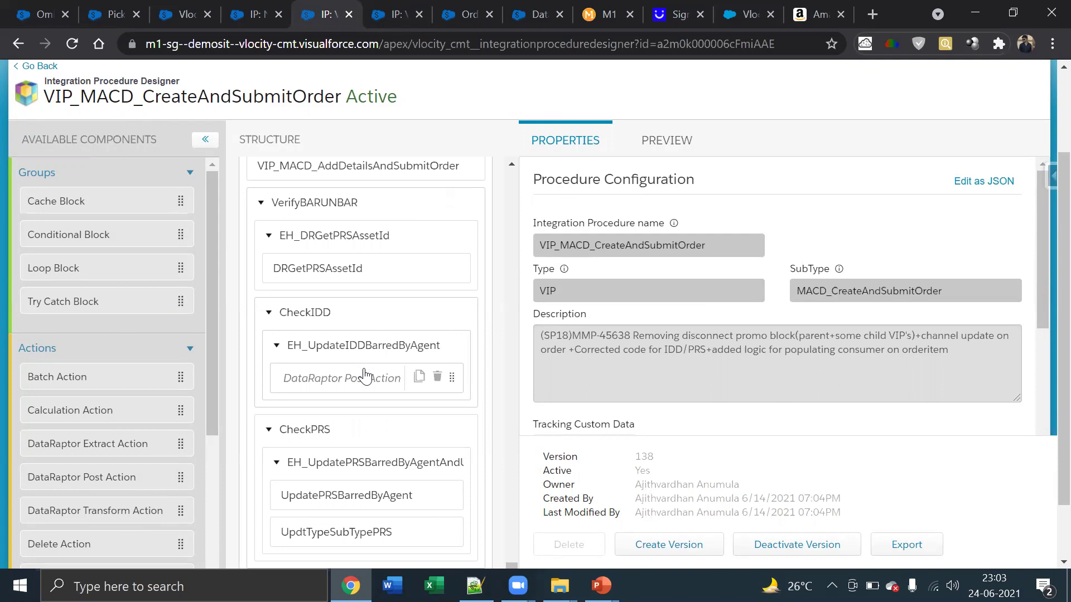
scroll(366, 373, "up", 15)
scroll(363, 368, "up", 8)
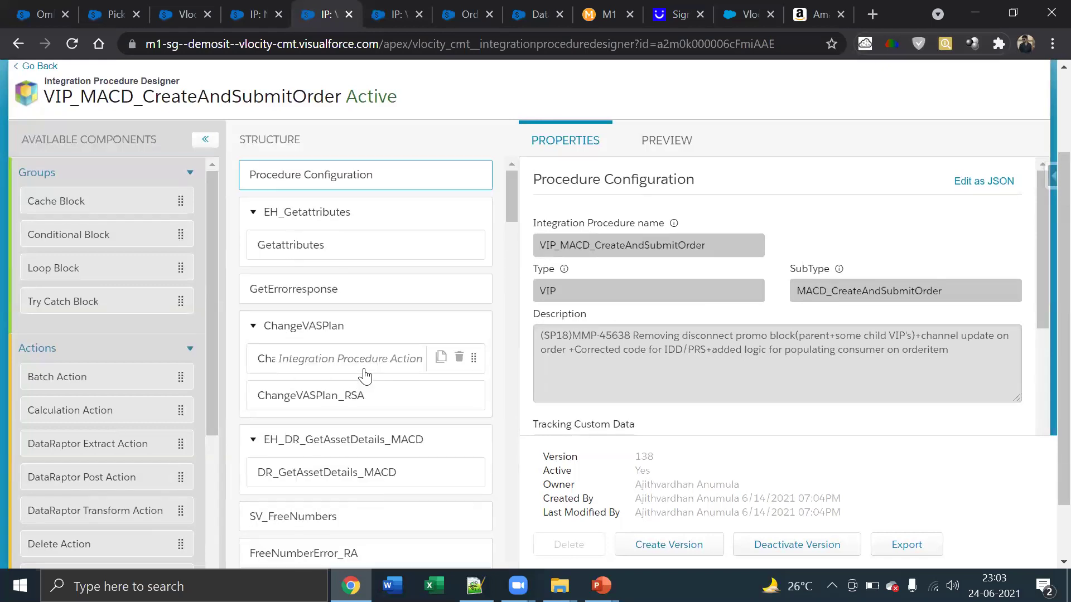
- Highlight the Integration Procedure Designer label and review the procedure's elements down to Finalresponse
left_click_drag(46, 83, 175, 83)
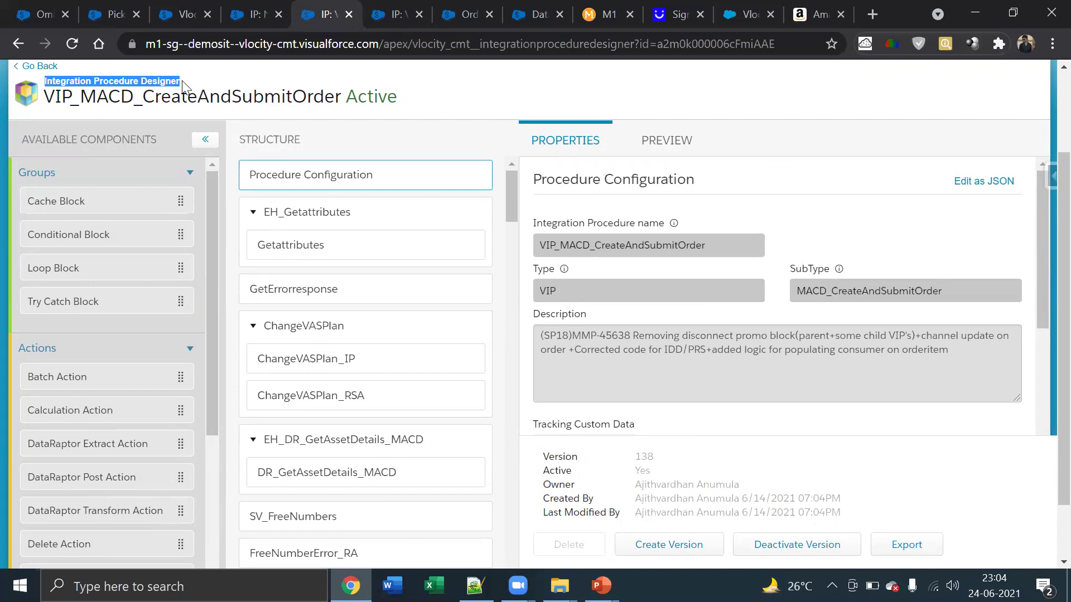
scroll(305, 342, "down", 5)
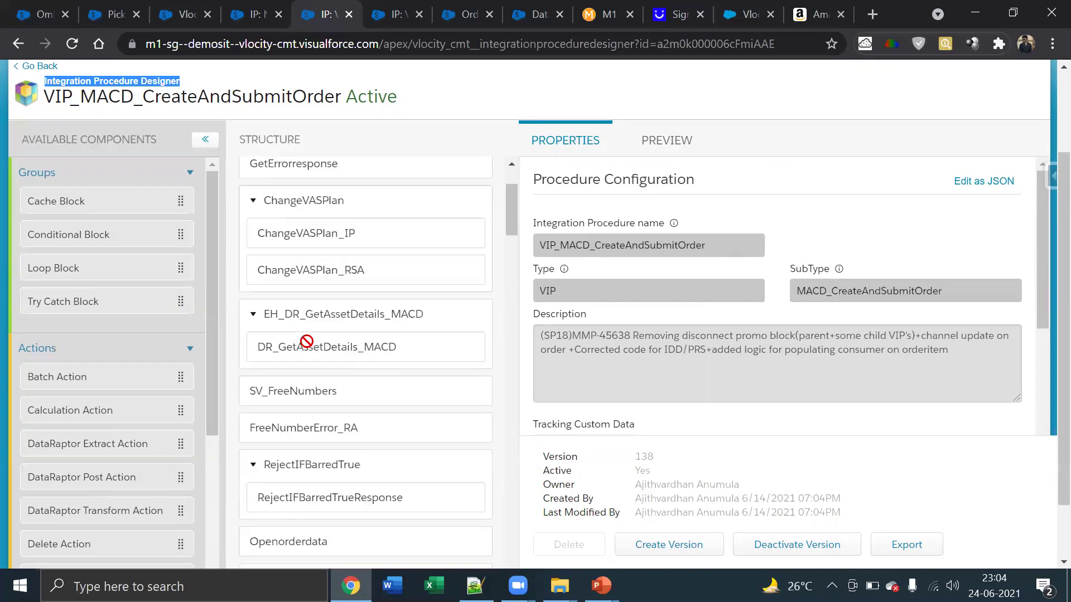
scroll(308, 350, "down", 10)
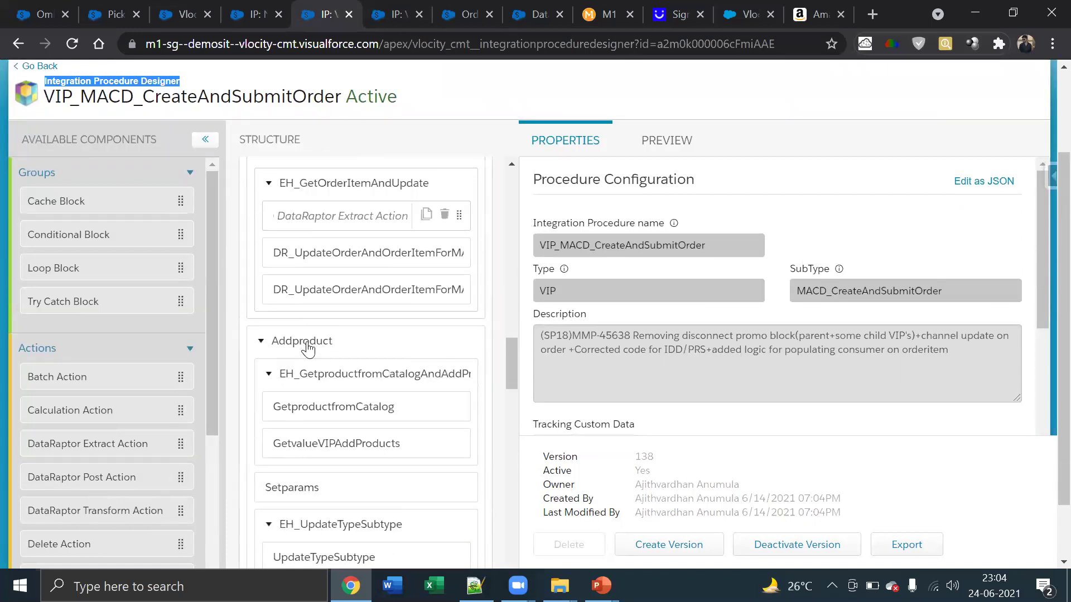
scroll(308, 349, "down", 10)
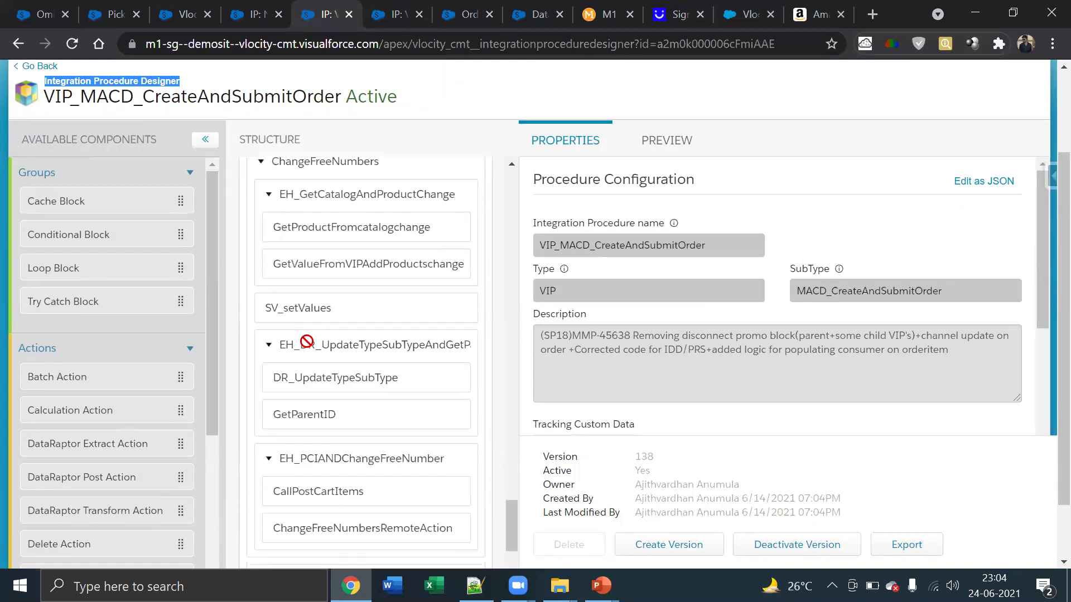
scroll(307, 349, "down", 10)
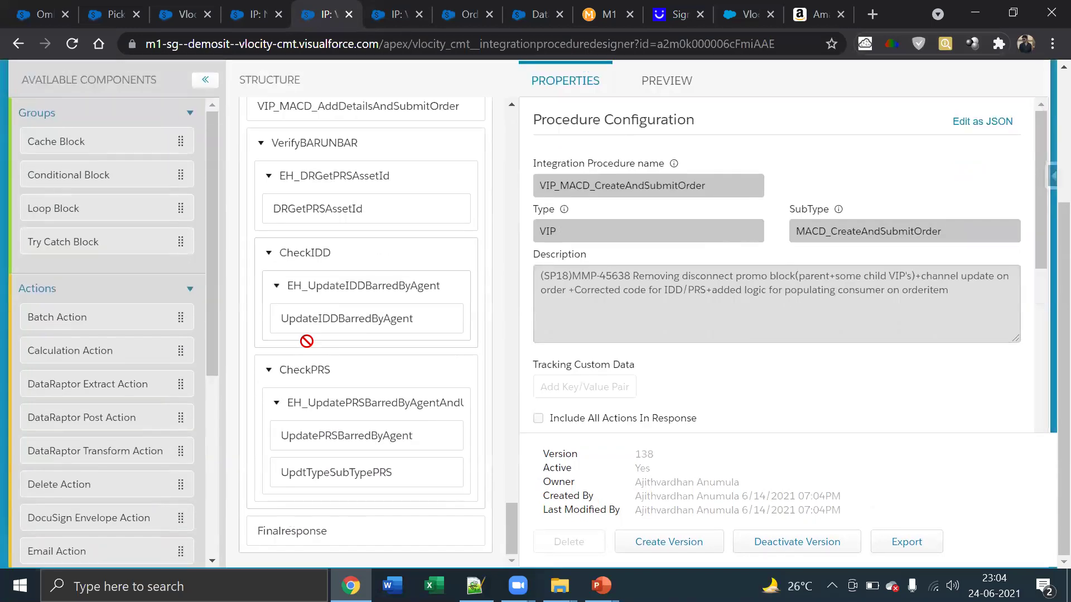
- Review the procedure's blocks in reverse order, from Finalresponse through Addattributes and MigrateVASConditionCheck back to Procedure Configuration
scroll(306, 340, "up", 8)
left_click_drag(306, 341, 309, 348)
scroll(306, 349, "up", 8)
scroll(306, 341, "up", 3)
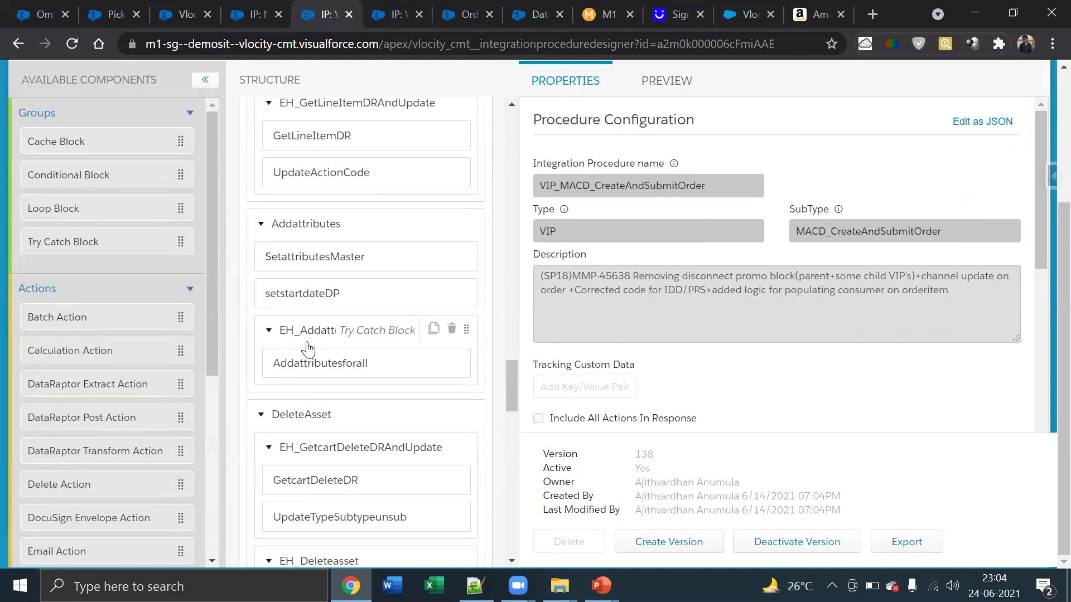
scroll(308, 349, "up", 3)
scroll(308, 349, "up", 4)
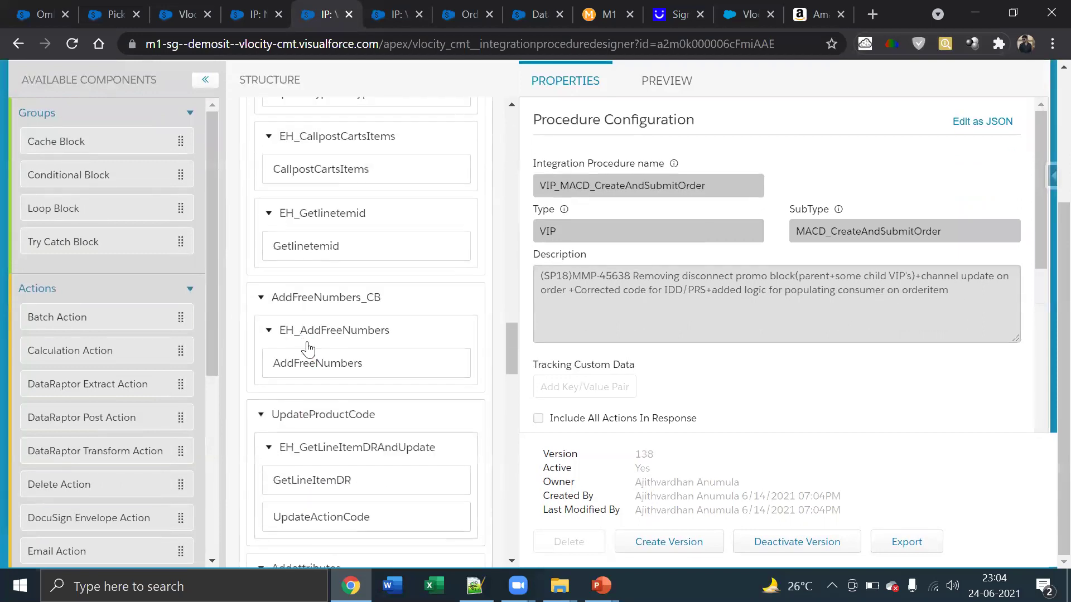
scroll(308, 350, "up", 12)
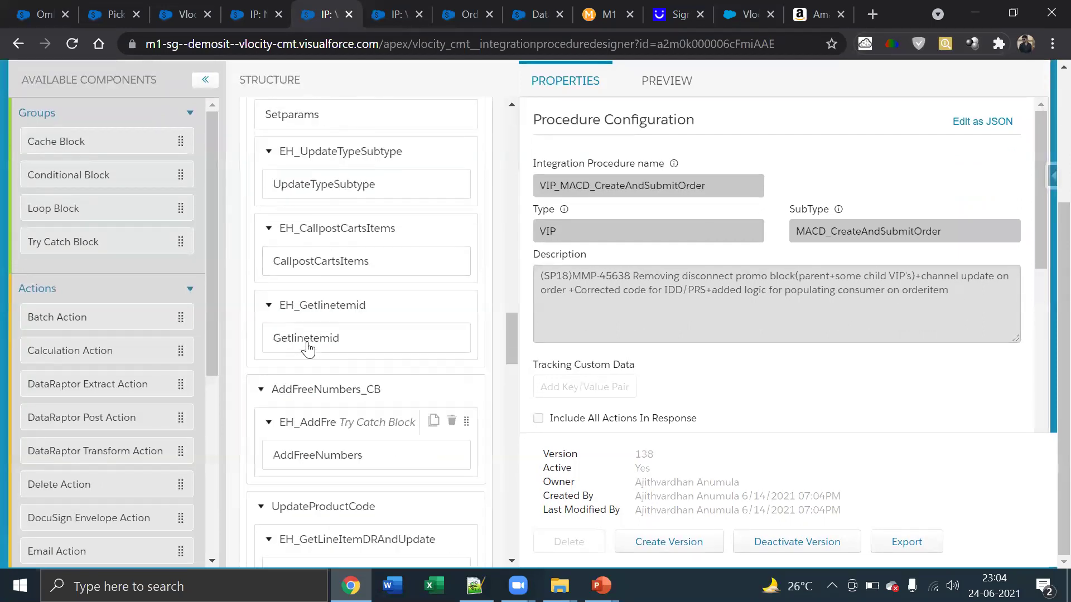
scroll(308, 350, "up", 8)
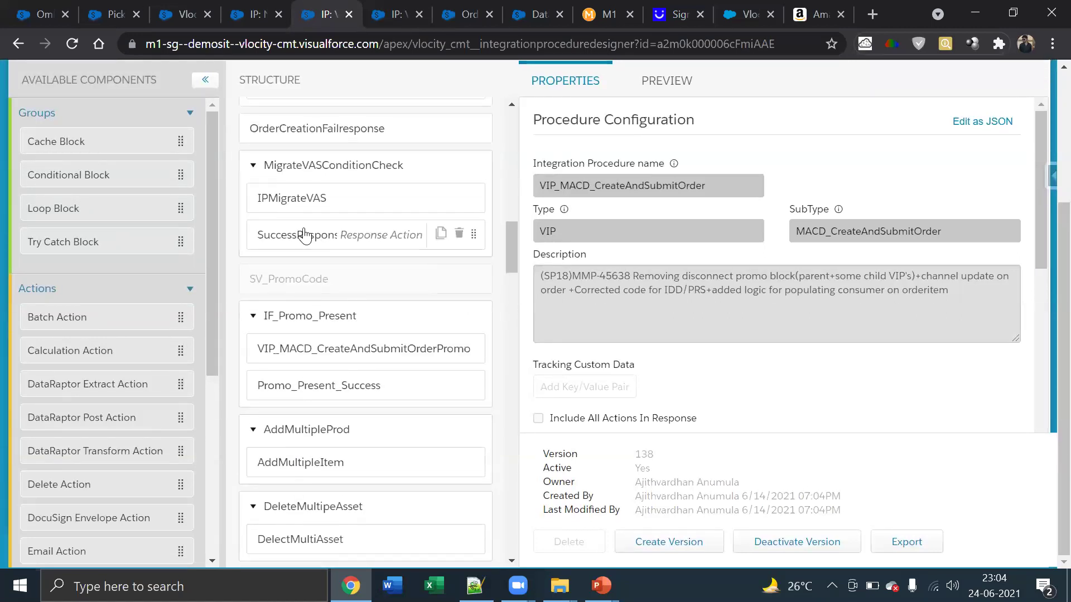
scroll(308, 241, "up", 12)
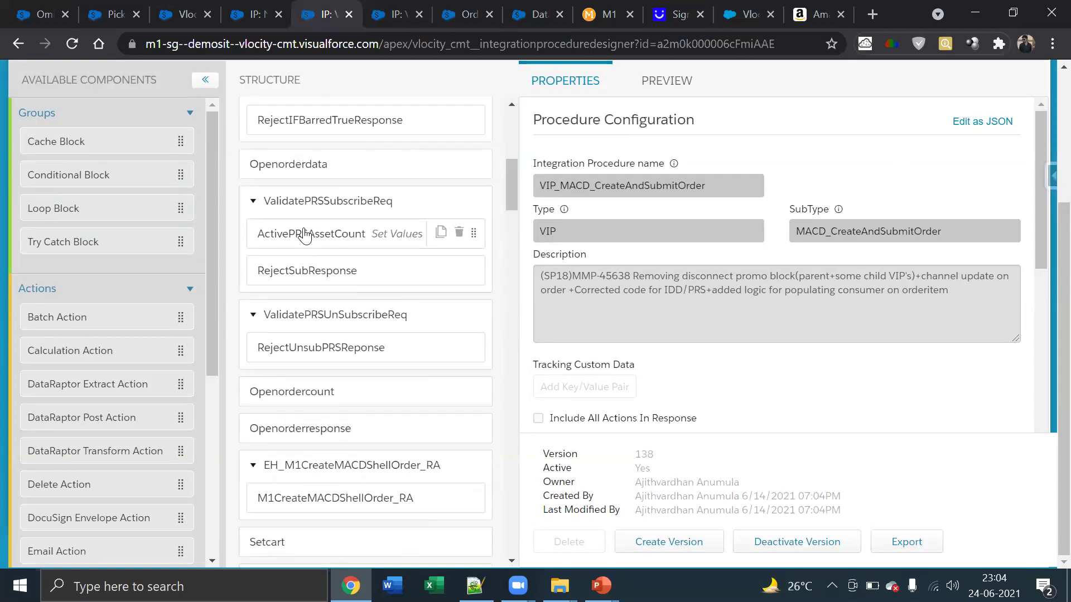
scroll(304, 235, "up", 6)
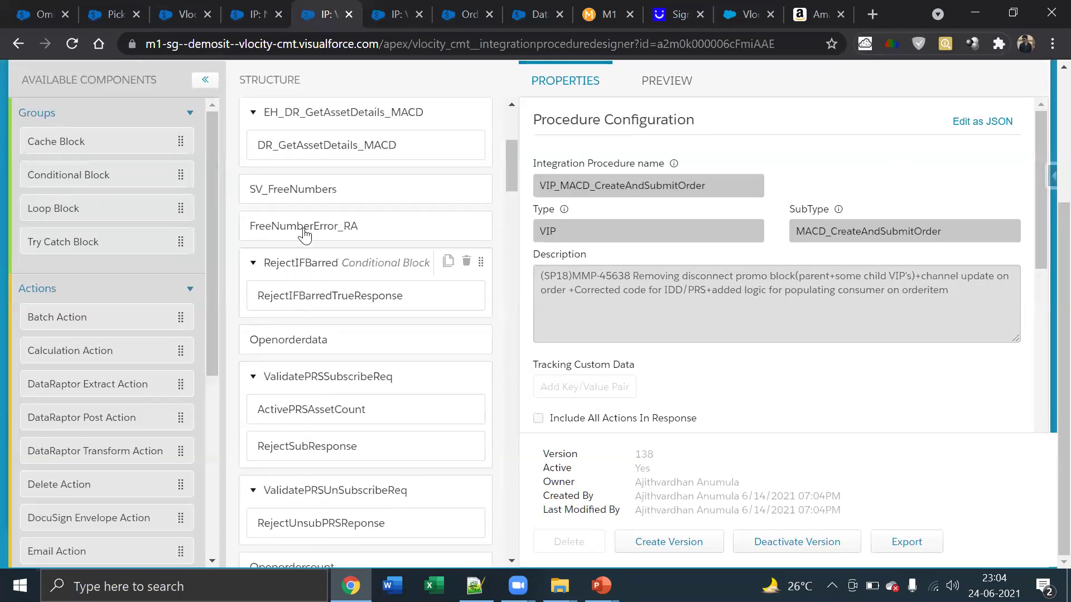
scroll(304, 235, "up", 2)
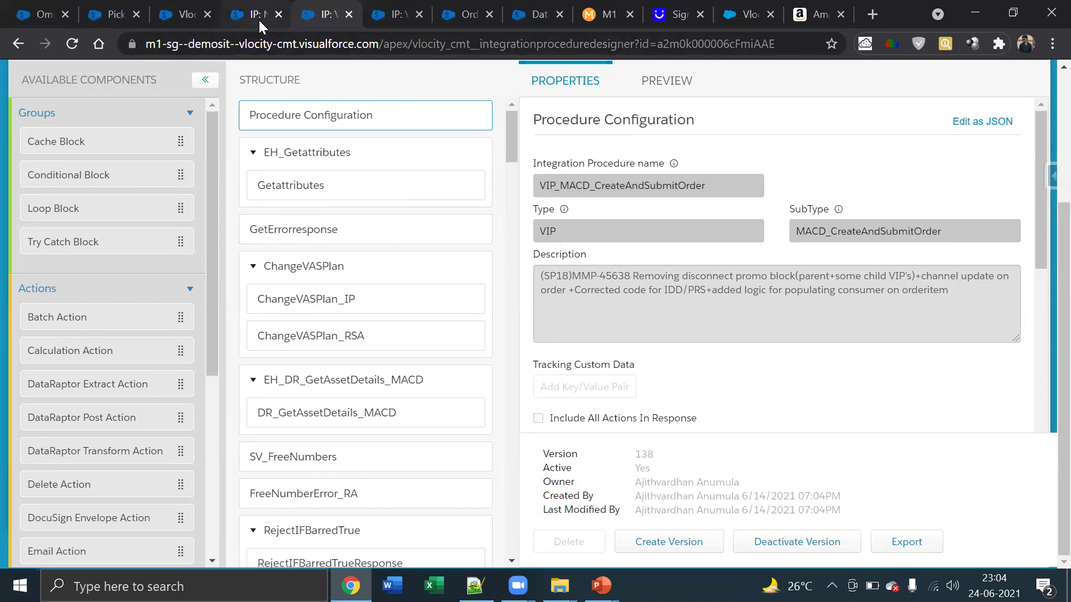
- Look over the failure response and conditional formula properties of the EH_Getattributes try-catch block, glancing at the cart summary response
left_click(319, 165)
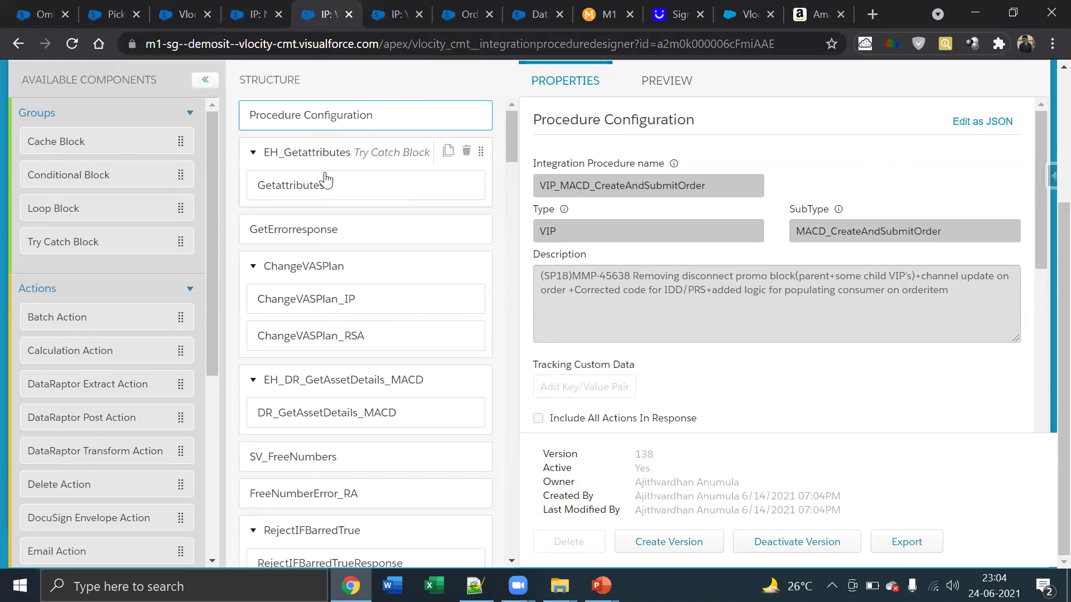
scroll(586, 363, "down", 3)
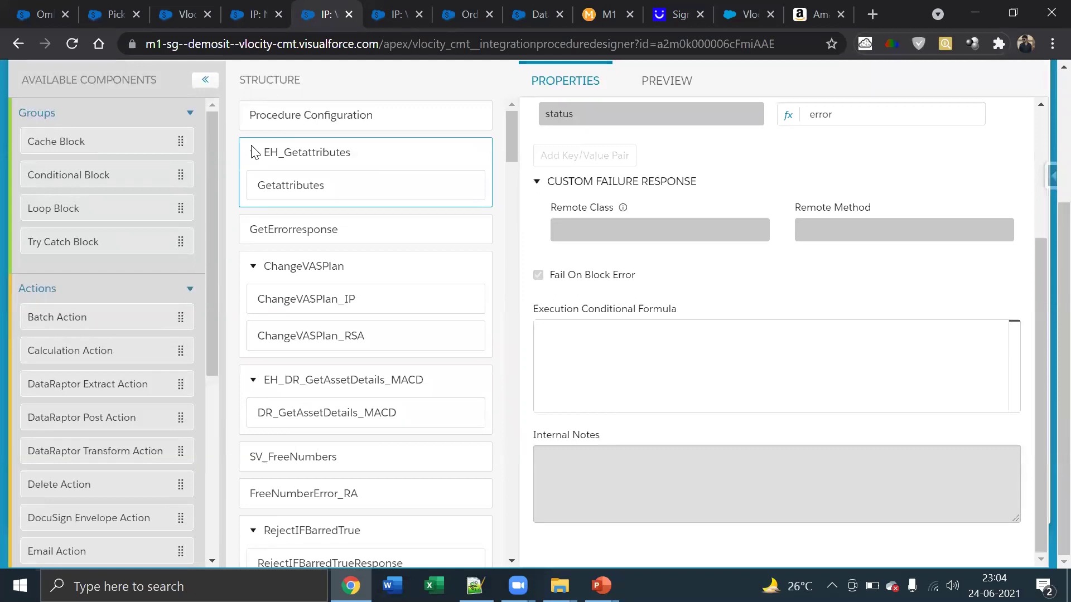
left_click(385, 19)
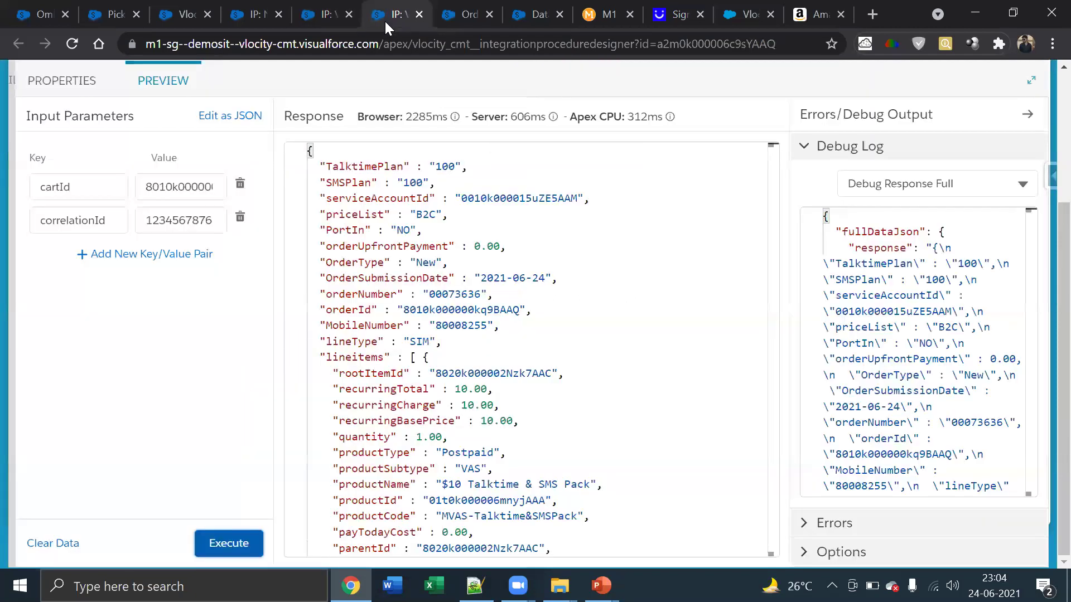
left_click(313, 18)
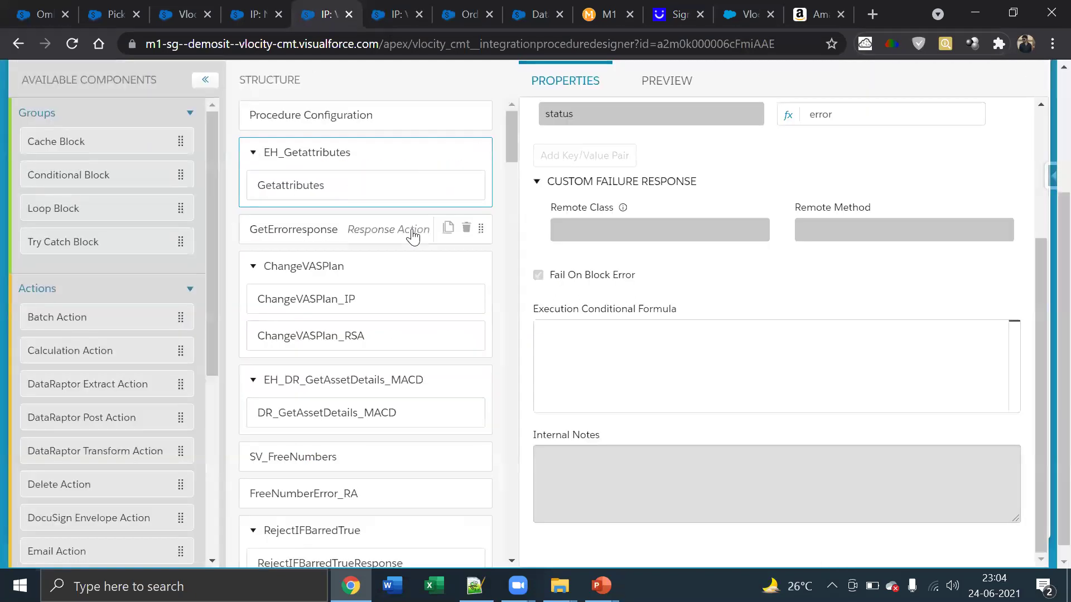
scroll(440, 150, "up", 2)
- Switch to the Contract Application form DRP DataRaptor and examine its extract steps from Order to IDDorderItem
left_click(533, 14)
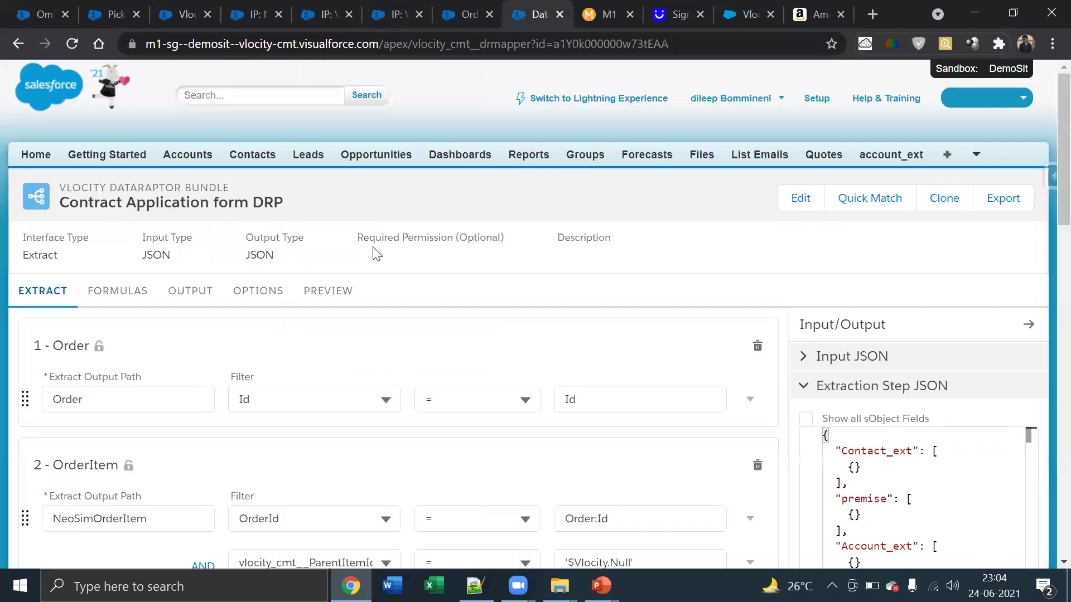
scroll(374, 253, "down", 3)
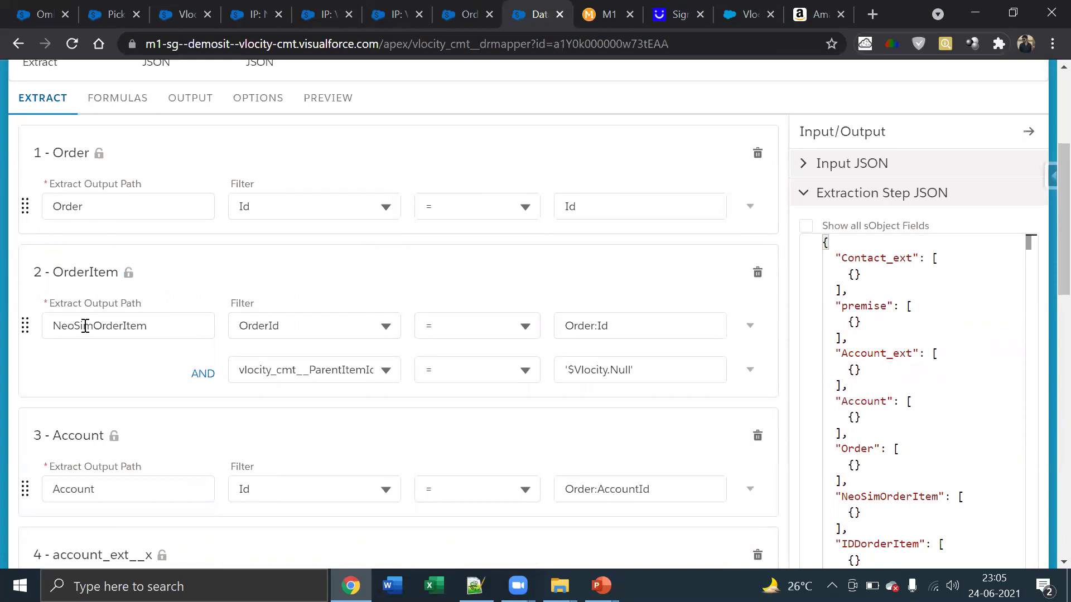
scroll(94, 373, "down", 1)
scroll(115, 437, "down", 1)
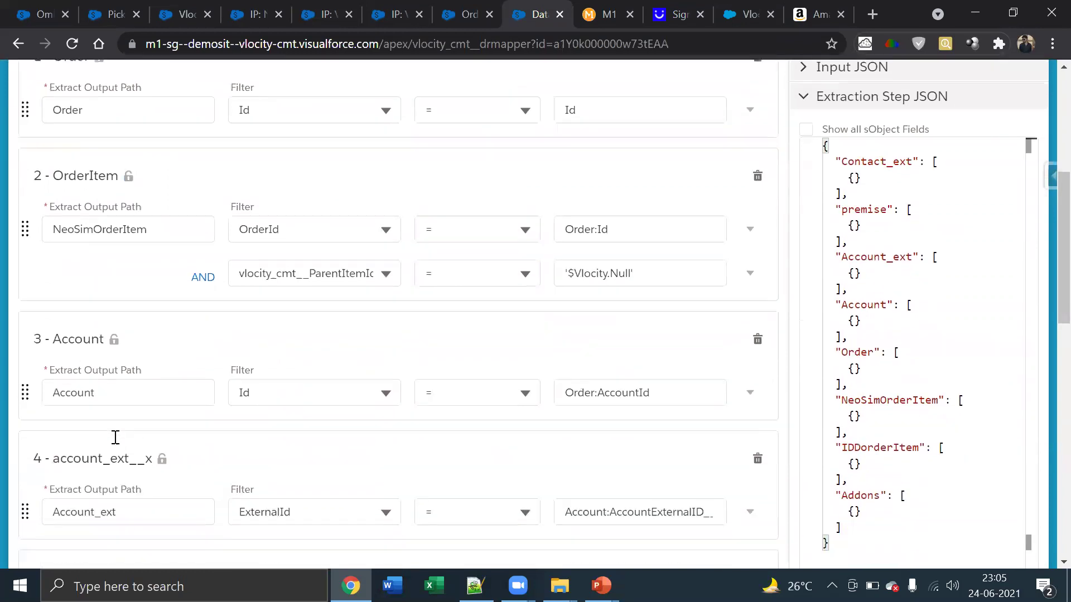
scroll(106, 429, "down", 2)
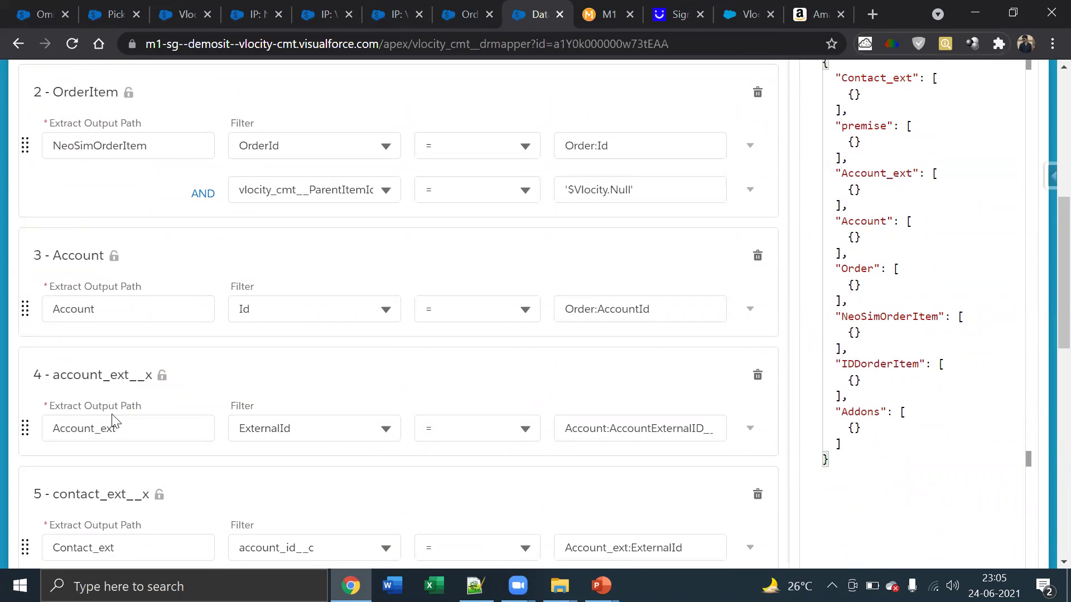
scroll(115, 422, "up", 3)
scroll(101, 407, "down", 9)
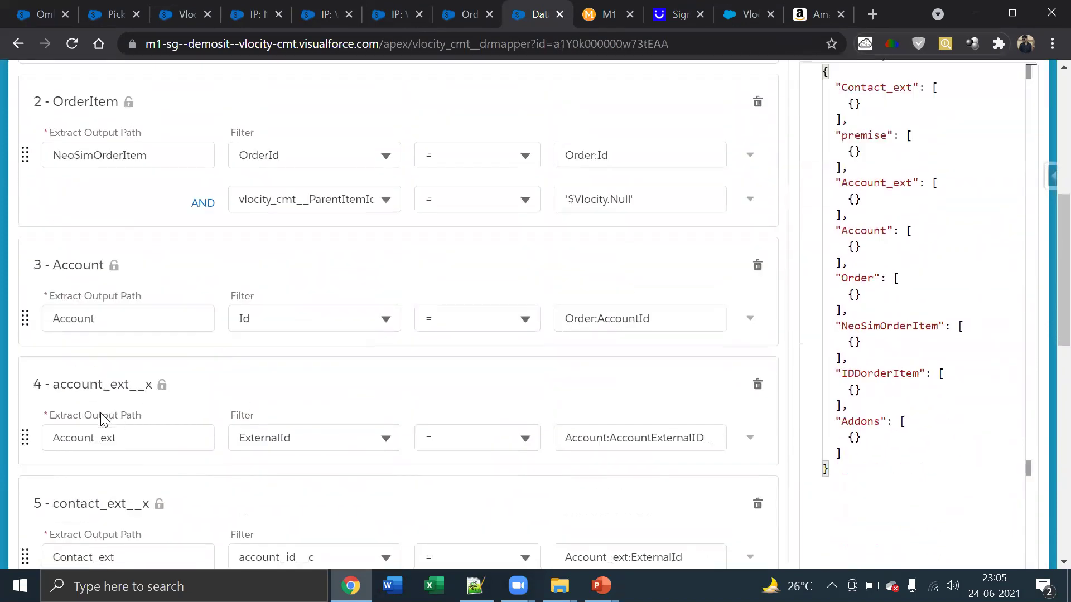
scroll(103, 419, "down", 8)
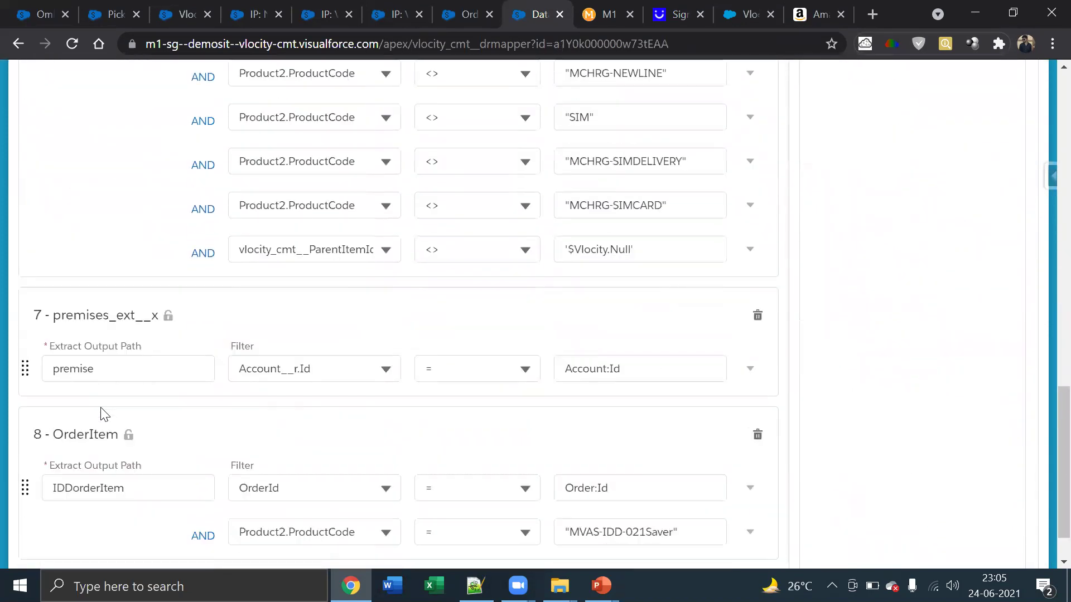
scroll(100, 413, "up", 15)
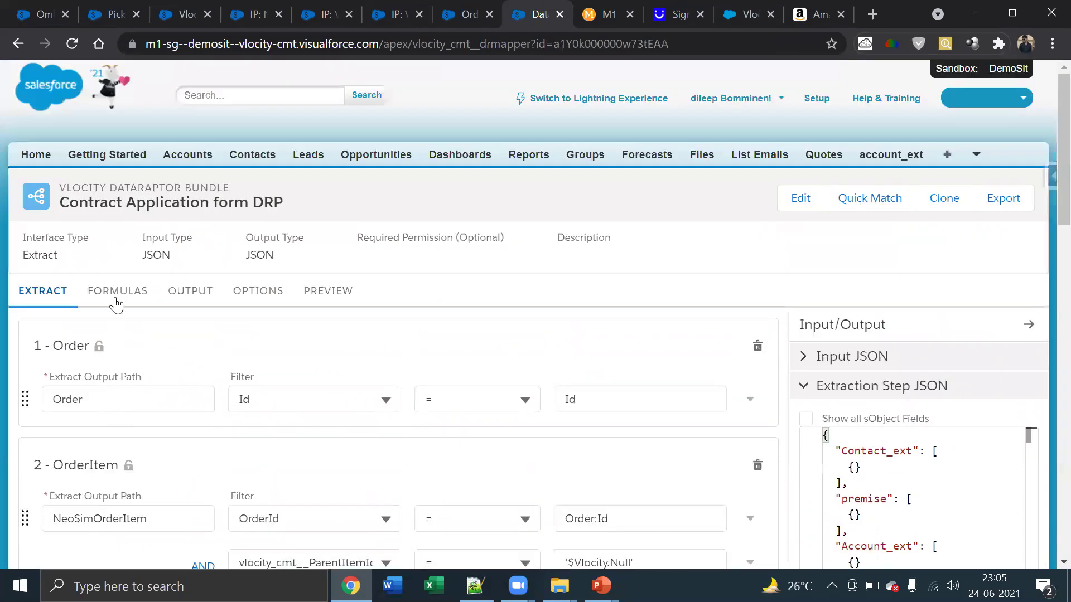
- Look through the formulas of Contract Application form DRP and return to its extract steps
left_click(115, 301)
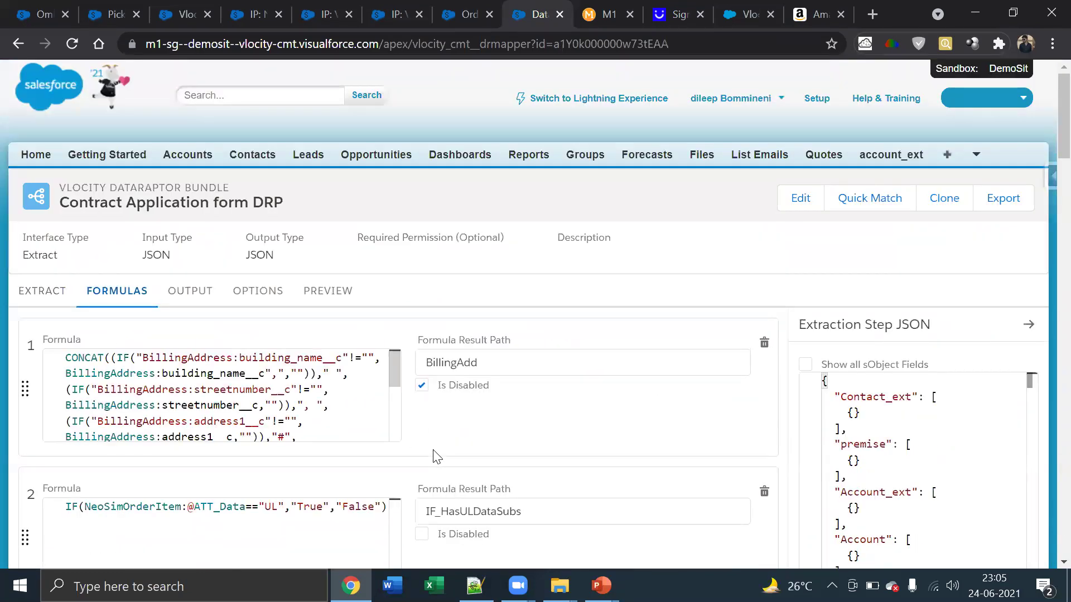
scroll(435, 455, "down", 2)
scroll(436, 456, "down", 20)
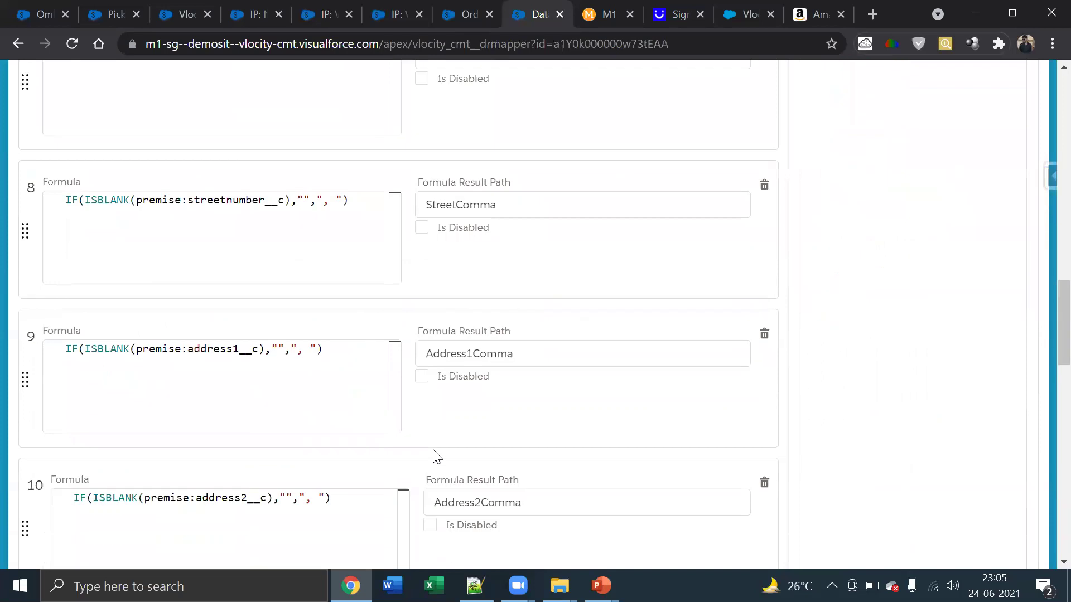
scroll(437, 456, "down", 5)
scroll(437, 456, "up", 20)
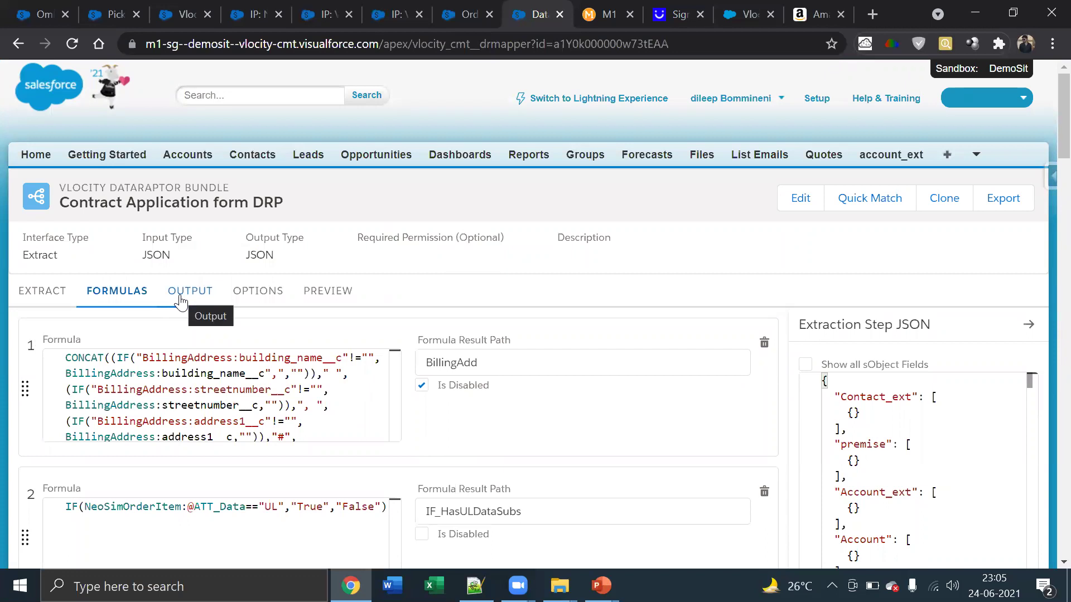
left_click(41, 291)
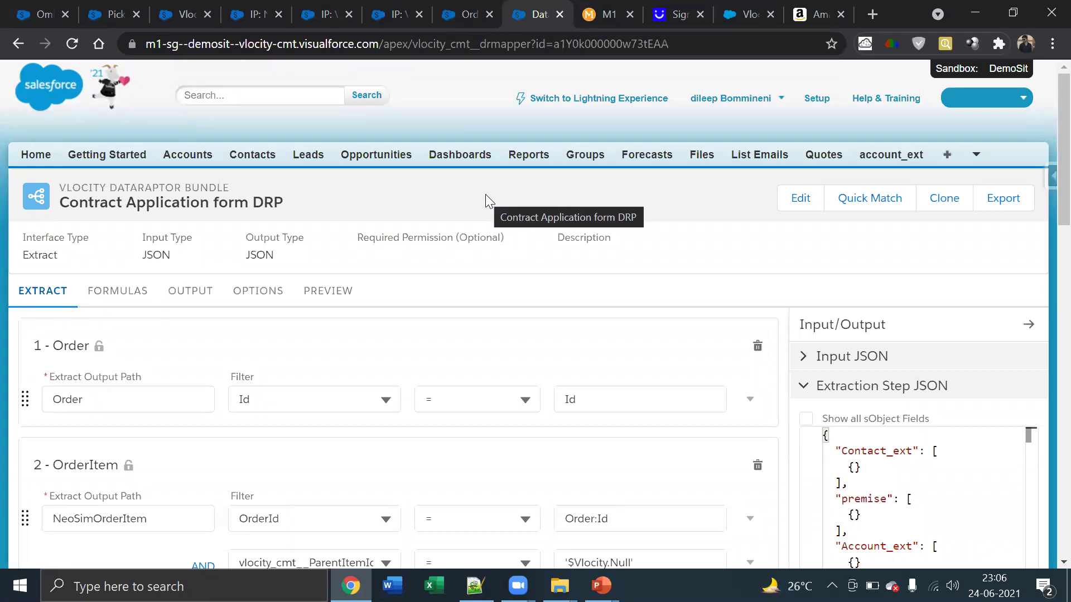
- Revisit the cart summary response and the Contract Application form DRP DataRaptor, and switch to the running PowerPoint slide show
left_click(387, 25)
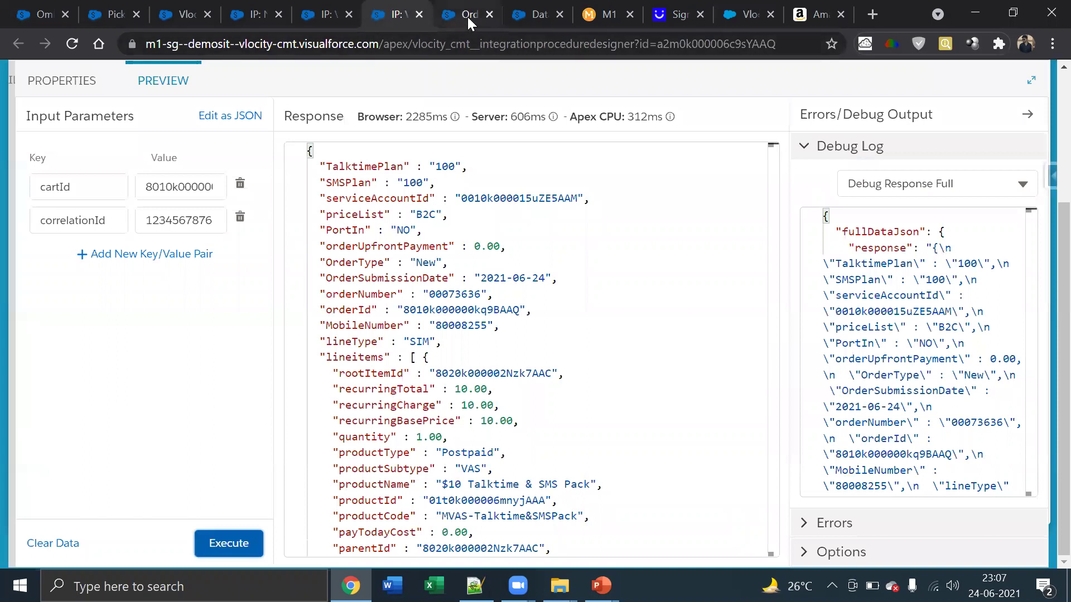
left_click(524, 13)
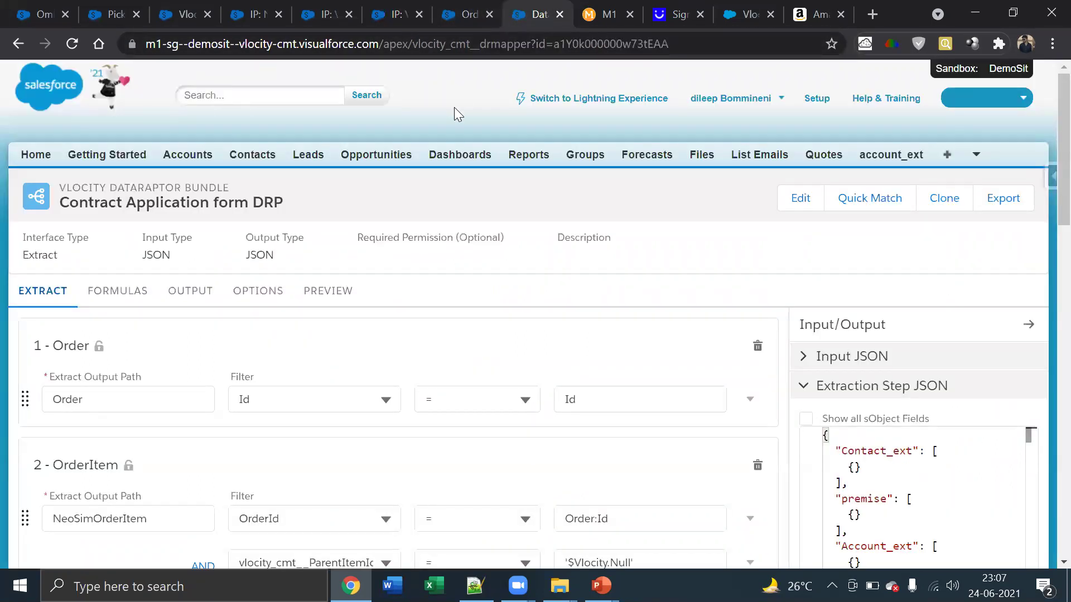
mouse_move(601, 585)
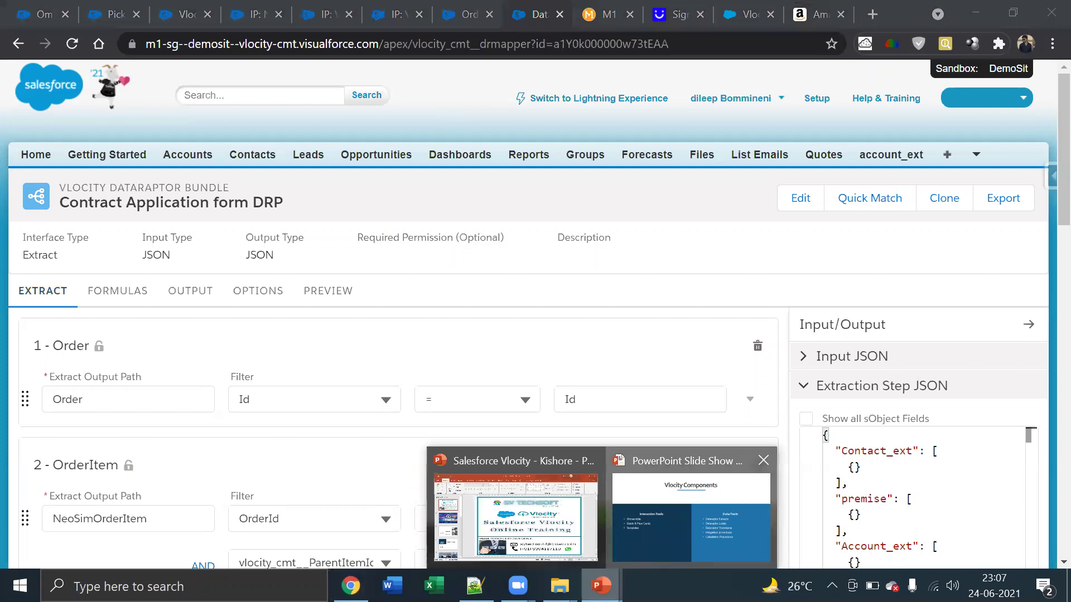
left_click(691, 516)
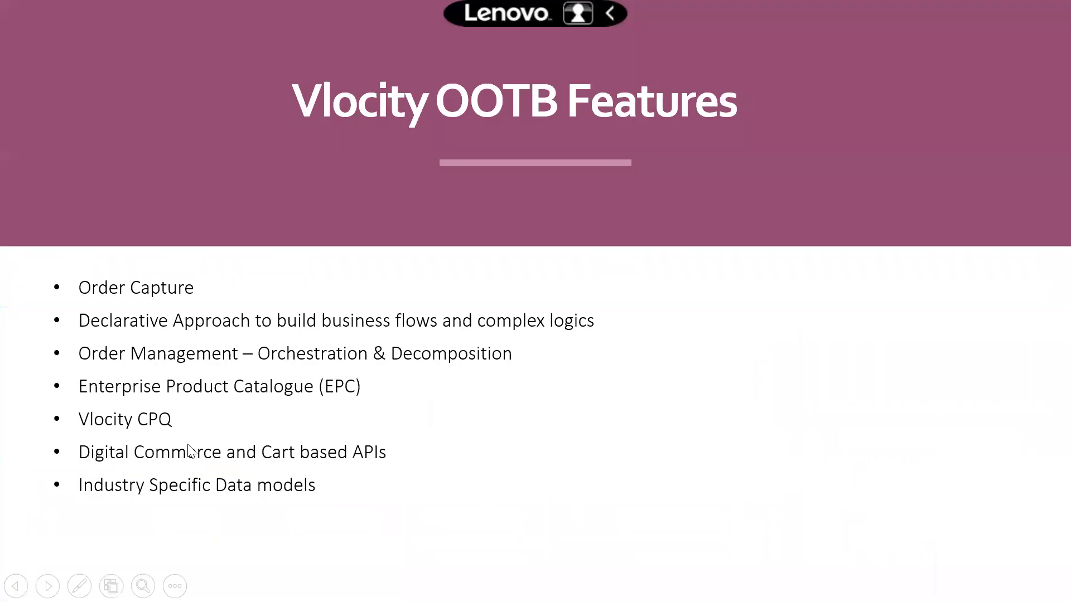